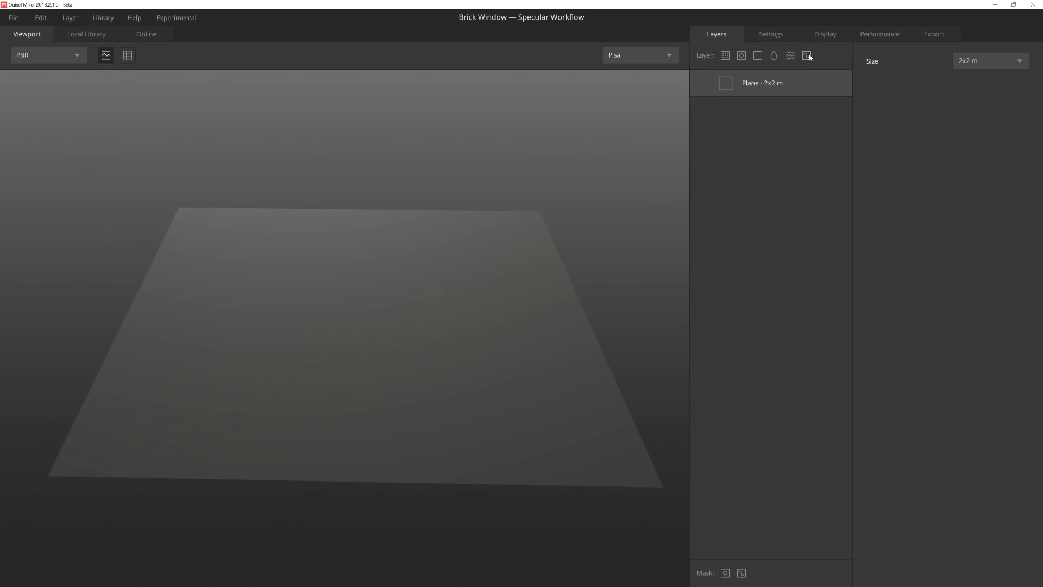
Add a paint layer named "Window Inset" and open the image loader for its Displacement channel
{"action": "left_click", "coordinate": [807, 55]}
{"action": "double_click", "coordinate": [756, 83]}
{"action": "type", "text": "Window"}
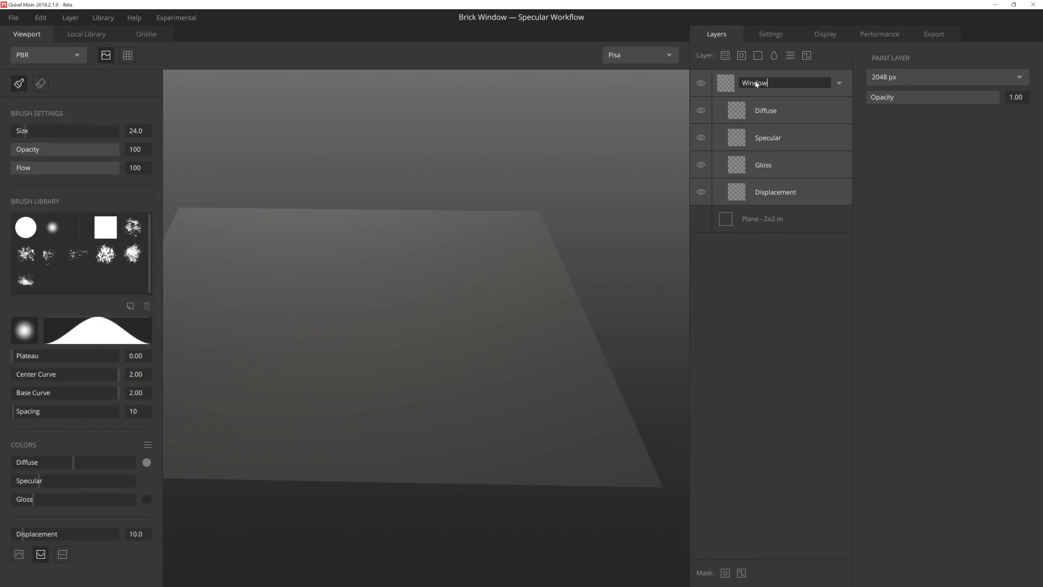
{"action": "type", "text": " Inset"}
{"action": "key", "text": "Return"}
{"action": "left_click", "coordinate": [770, 193]}
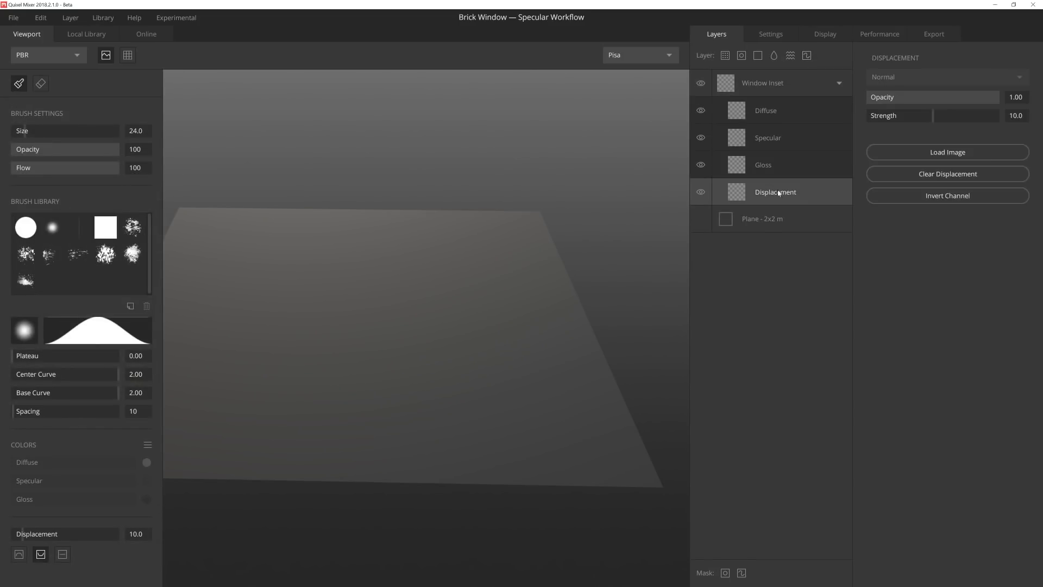
{"action": "left_click", "coordinate": [940, 154]}
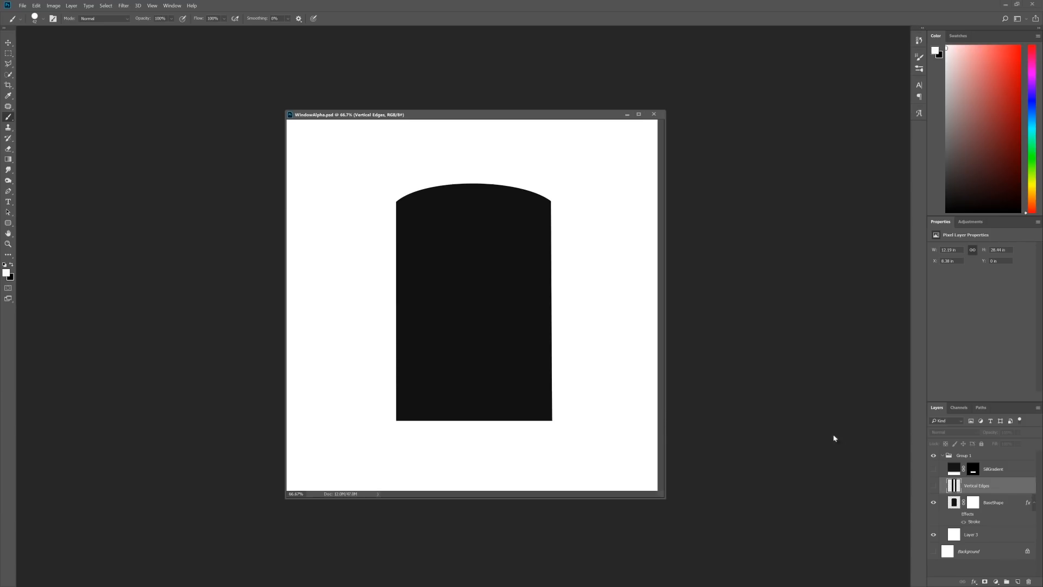
In Photoshop, show the BaseShape layer's effects and examine its stroke's gradient, style and size settings, discarding any changes
{"action": "left_click", "coordinate": [958, 514]}
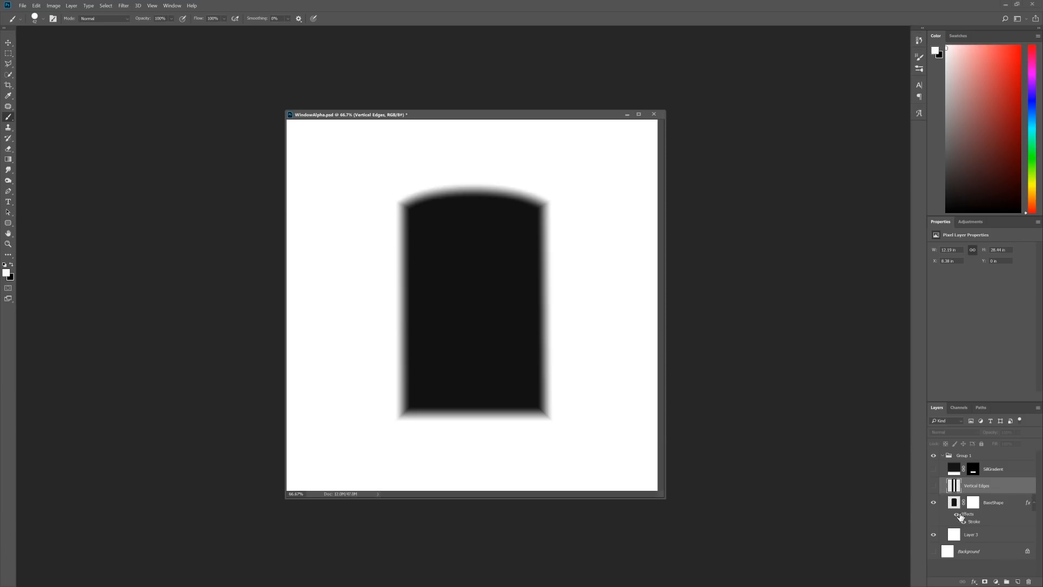
{"action": "double_click", "coordinate": [973, 522]}
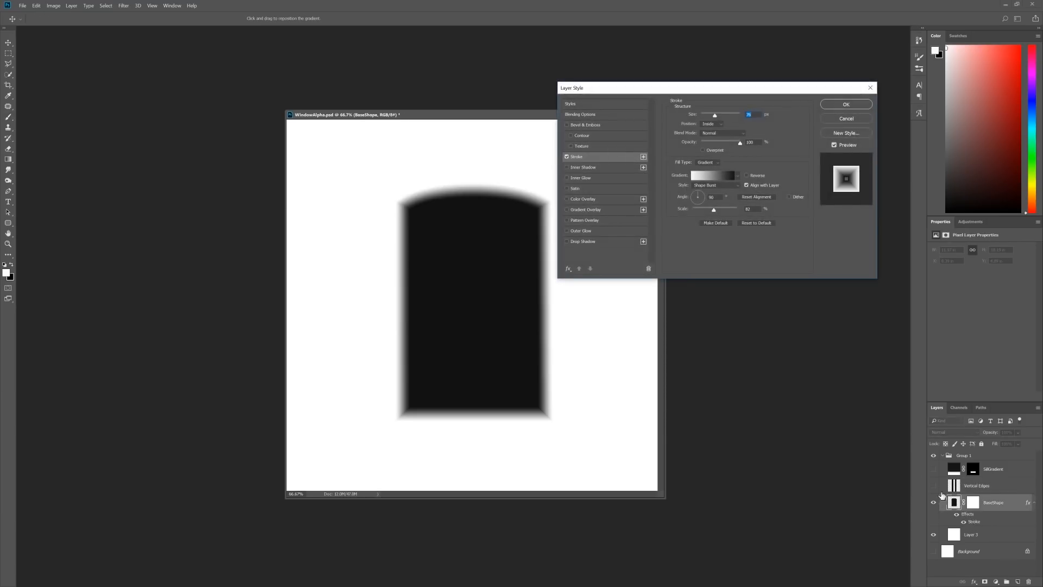
{"action": "left_click", "coordinate": [719, 176]}
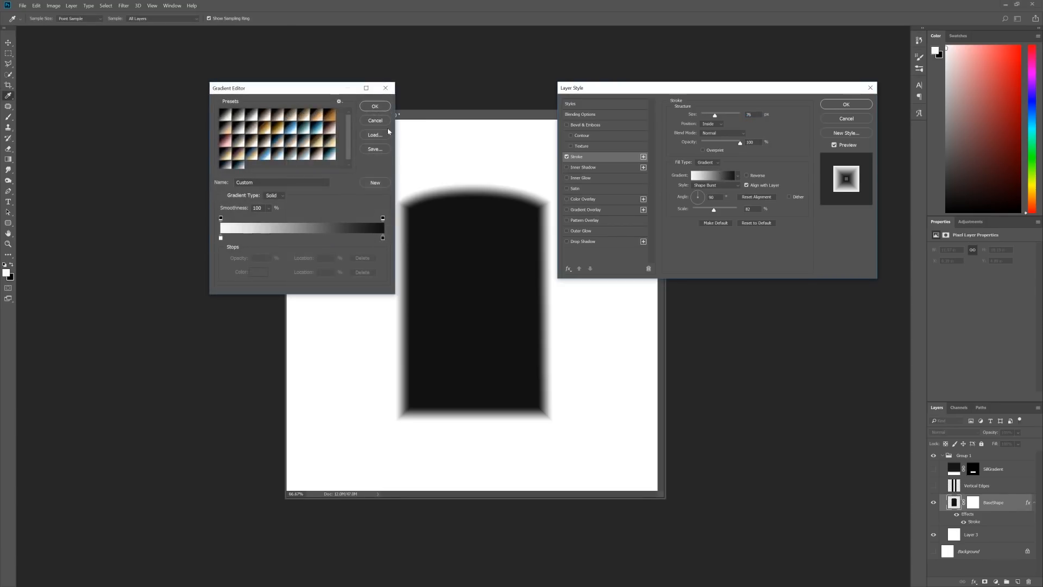
{"action": "left_click", "coordinate": [376, 107]}
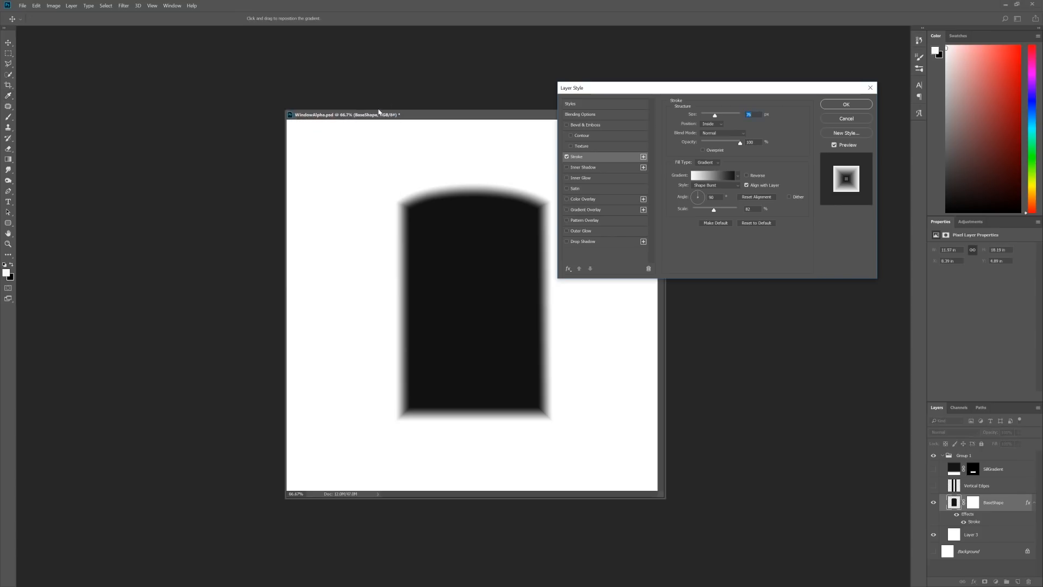
{"action": "left_click", "coordinate": [734, 185]}
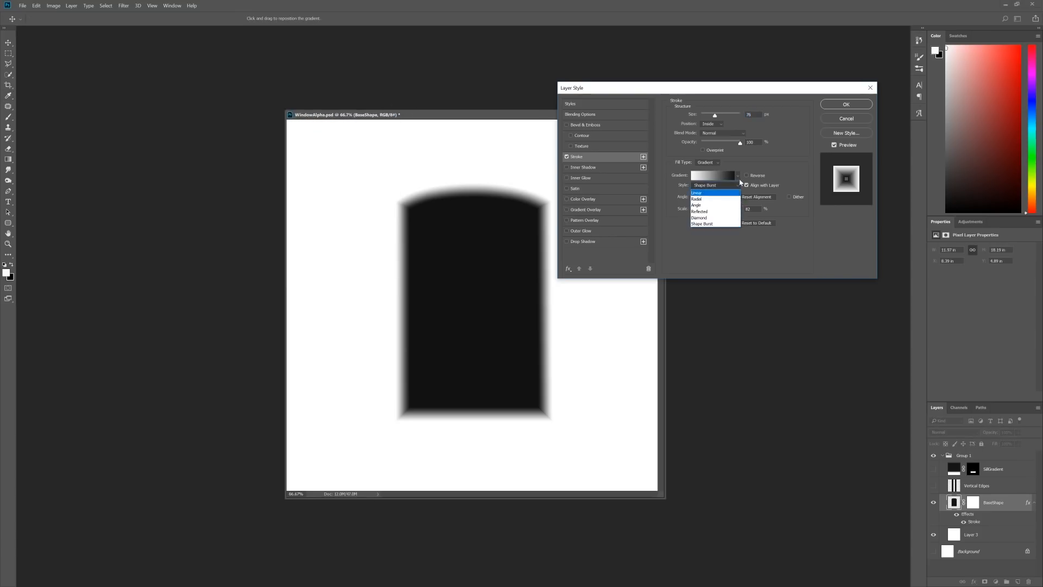
{"action": "left_click", "coordinate": [739, 185]}
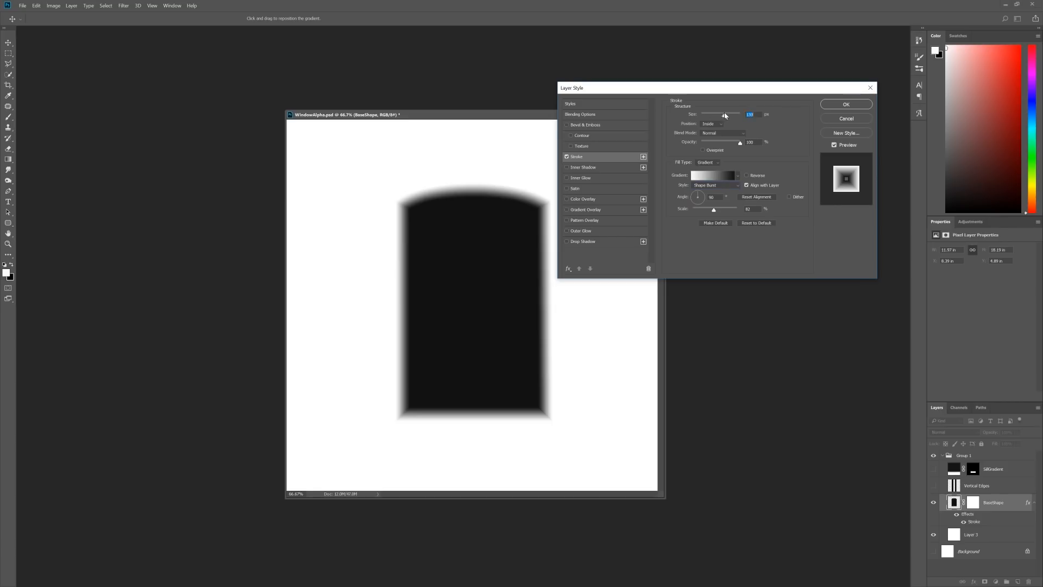
{"action": "left_click_drag", "start_coordinate": [725, 114], "coordinate": [729, 116]}
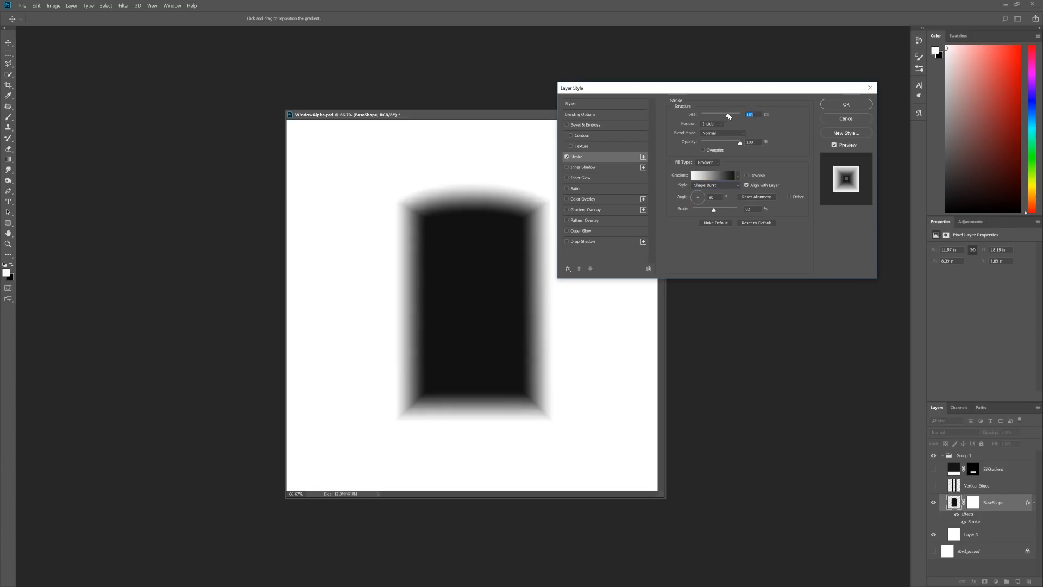
{"action": "left_click", "coordinate": [844, 119]}
Show the Vertical Edges layer and set its blend mode to Lighten
{"action": "left_click", "coordinate": [936, 485]}
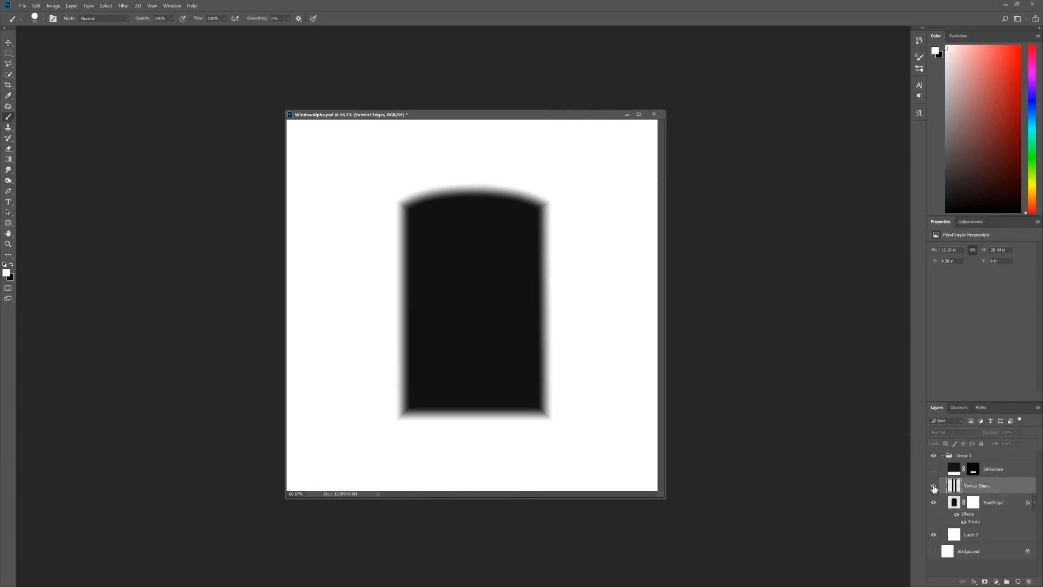
{"action": "left_click", "coordinate": [934, 486]}
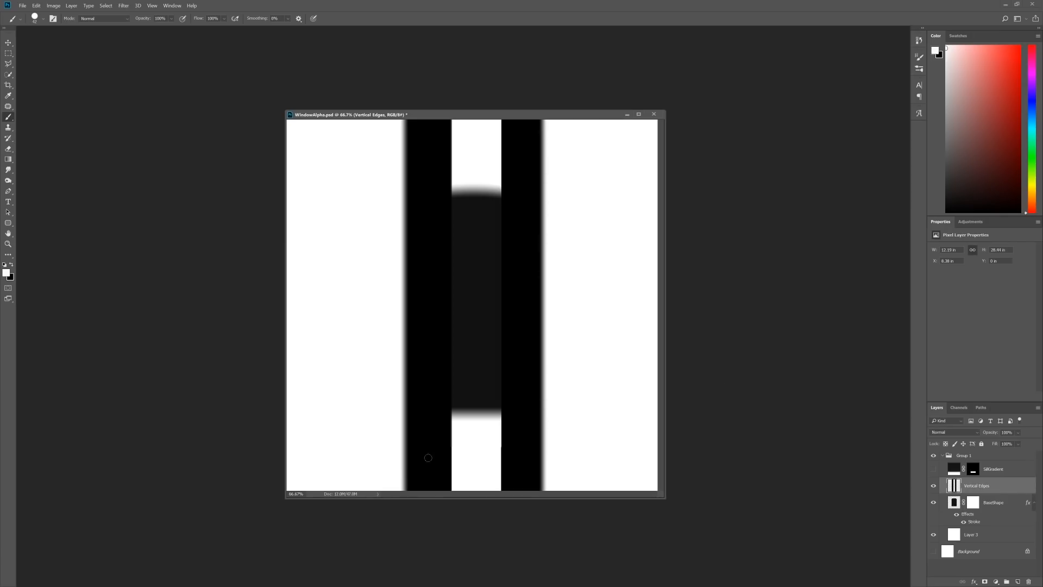
{"action": "left_click", "coordinate": [943, 432]}
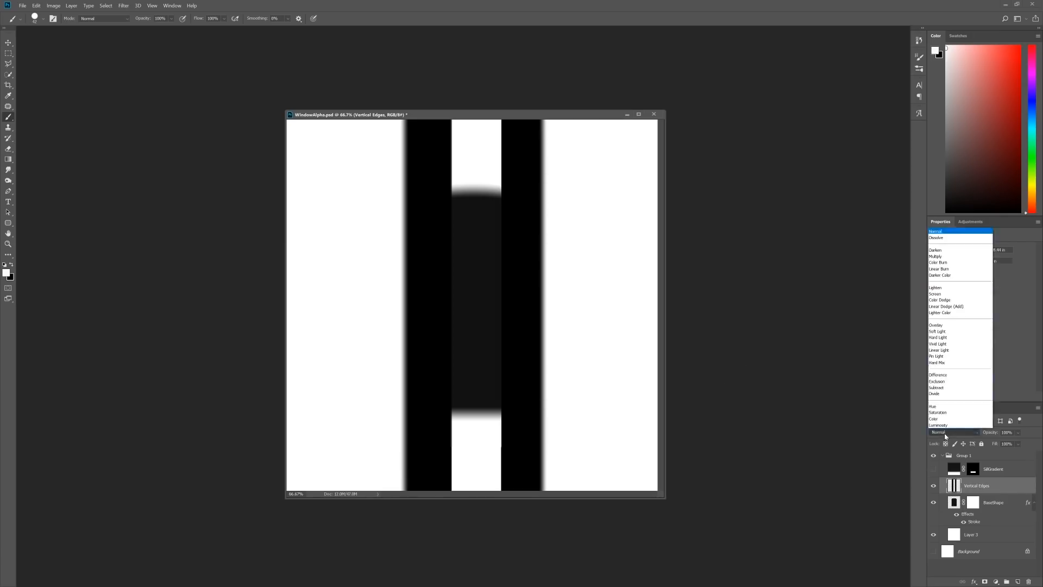
{"action": "left_click", "coordinate": [947, 289]}
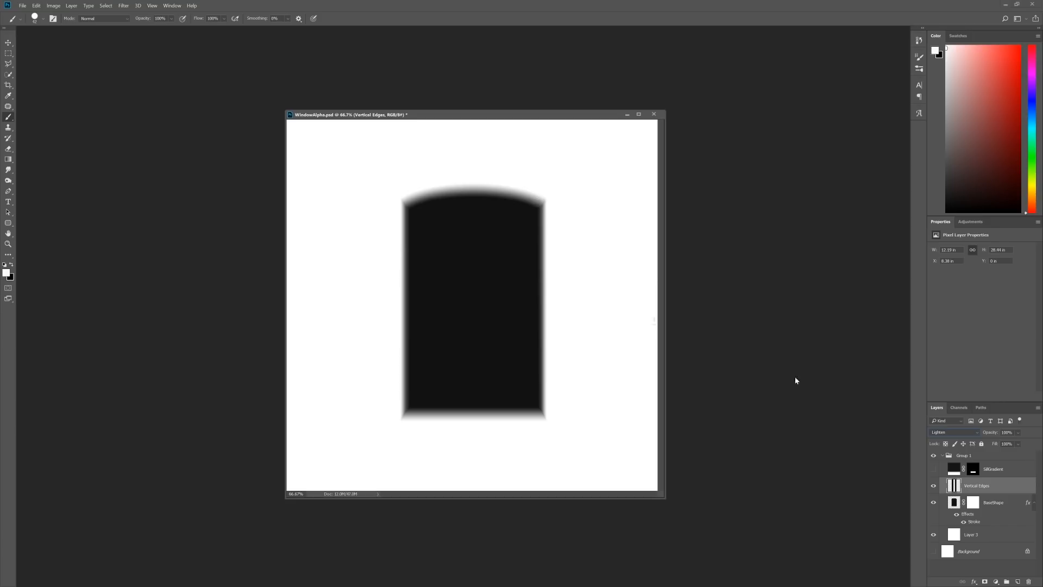
Show the SillGradient layer and set its blend mode to Lighten
{"action": "left_click", "coordinate": [933, 470]}
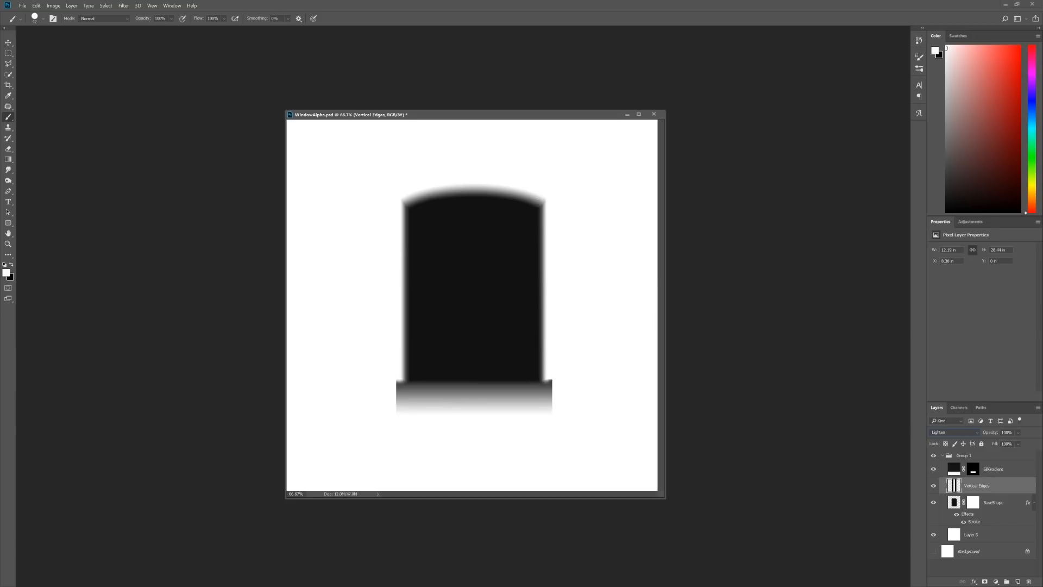
{"action": "left_click", "coordinate": [950, 468]}
{"action": "left_click", "coordinate": [954, 432]}
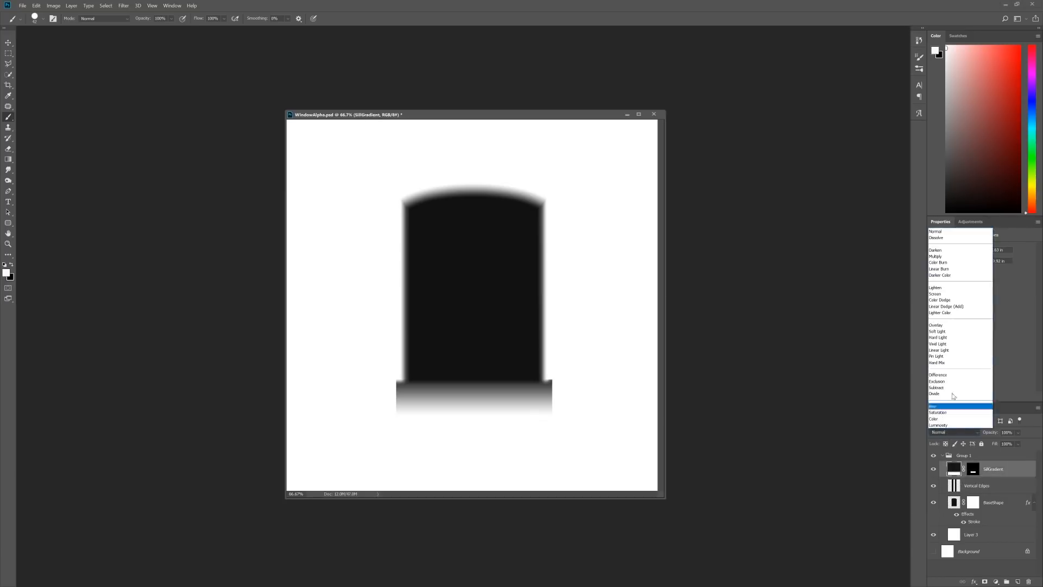
{"action": "left_click", "coordinate": [946, 290]}
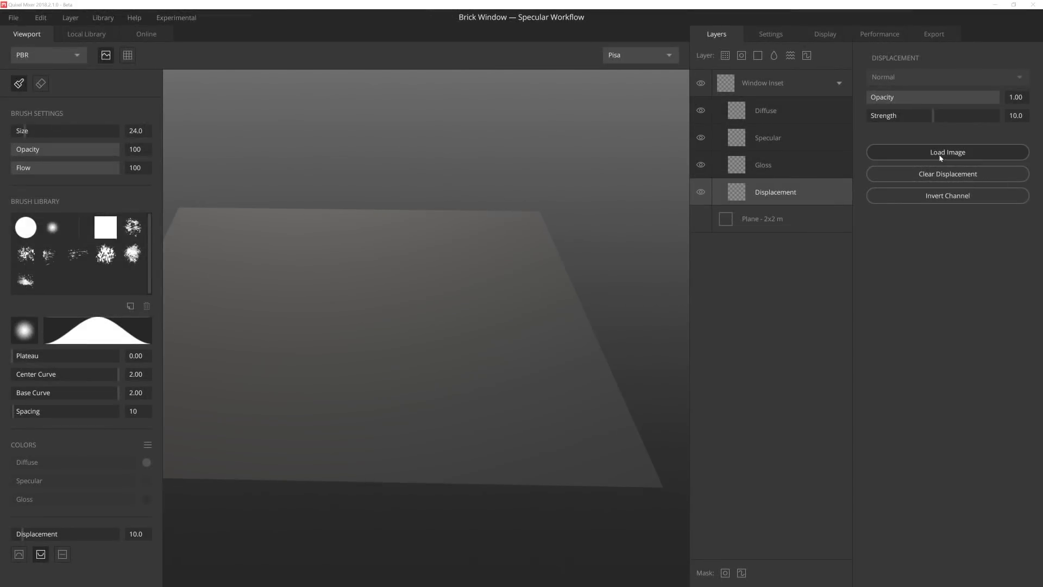
In Quixel Mixer, load the Industrial_Window_height image into Window Inset's Displacement channel and increase the displacement strength
{"action": "left_click", "coordinate": [940, 155]}
{"action": "double_click", "coordinate": [105, 68]}
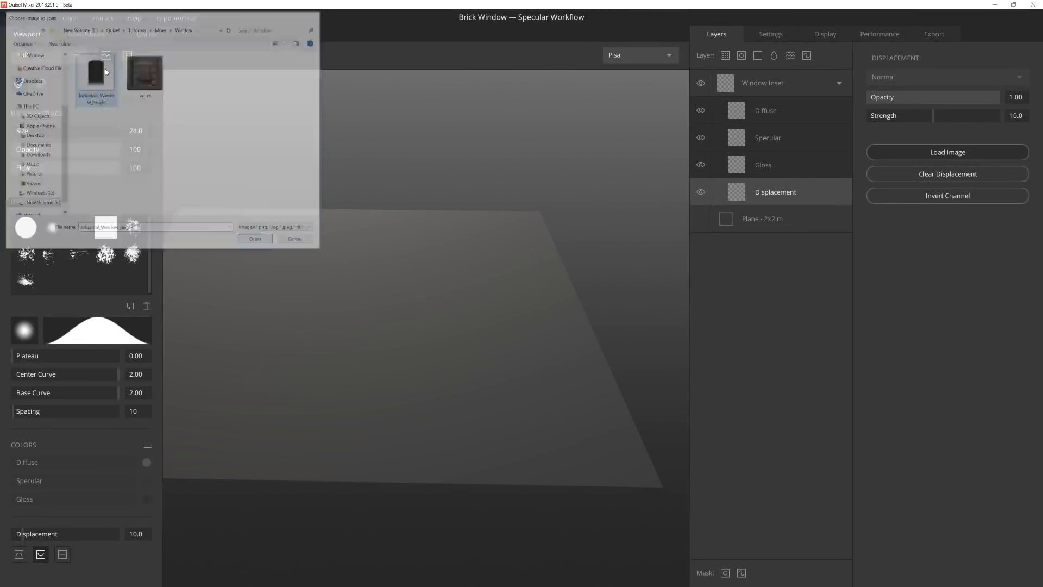
{"action": "left_click_drag", "start_coordinate": [303, 265], "coordinate": [423, 244], "text": "alt"}
{"action": "left_click_drag", "start_coordinate": [932, 119], "coordinate": [1000, 139]}
{"action": "mouse_move", "coordinate": [373, 328]}
{"action": "left_mouse_down", "text": "alt"}
{"action": "mouse_move", "coordinate": [402, 374]}
{"action": "mouse_move", "coordinate": [432, 375]}
{"action": "mouse_move", "coordinate": [182, 368]}
{"action": "mouse_move", "coordinate": [482, 364]}
{"action": "left_mouse_up", "text": "alt"}
Add a paint layer named "WindowSill" above the Window Inset layer
{"action": "left_click", "coordinate": [788, 83]}
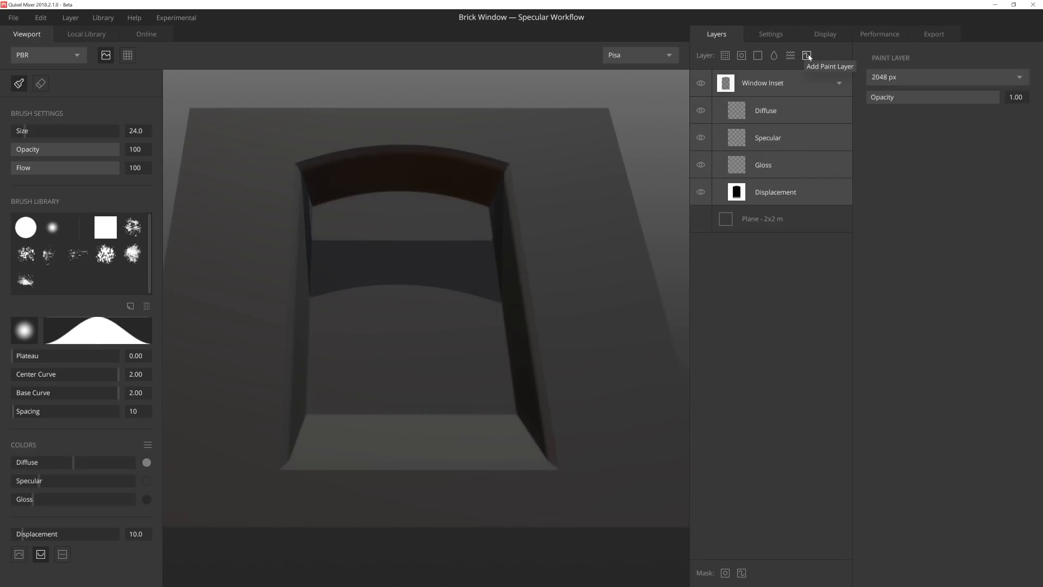
{"action": "left_click", "coordinate": [807, 56]}
{"action": "double_click", "coordinate": [753, 85]}
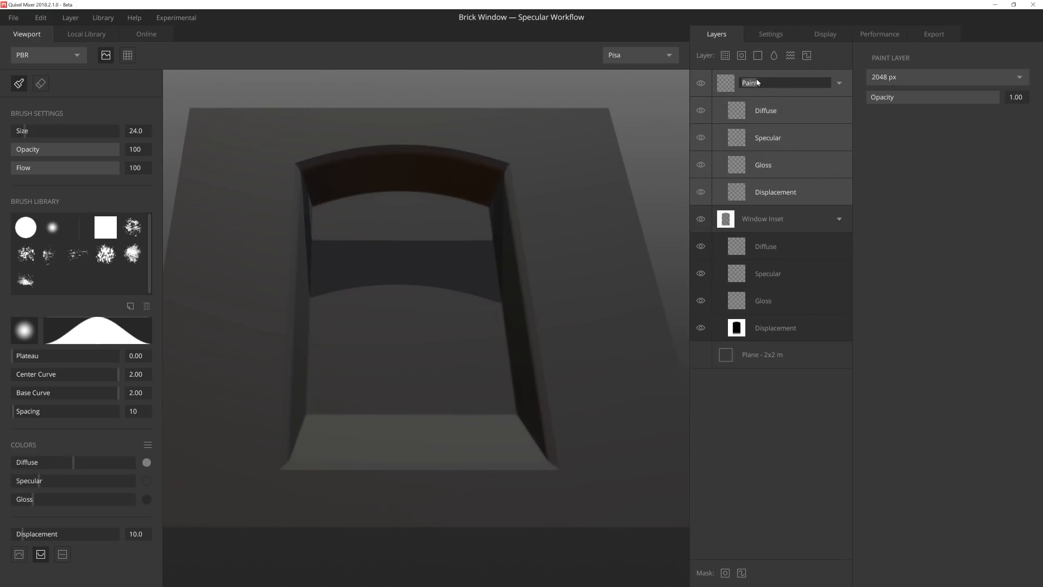
{"action": "type", "text": "WindowSill"}
{"action": "key", "text": "Return"}
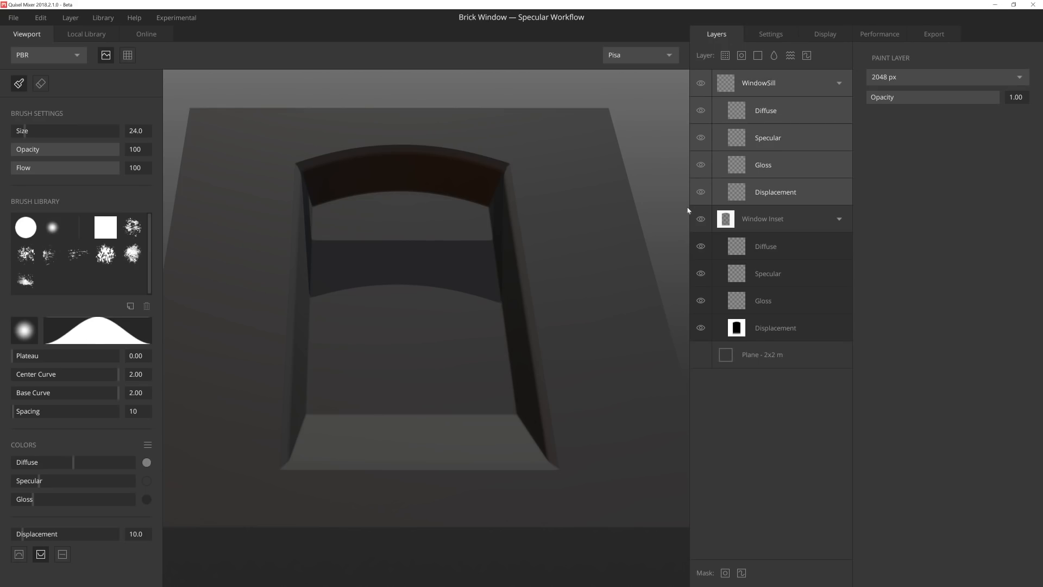
Set up the solid square brush for painting the sill, with Plateau displacement mode and a displacement of 5
{"action": "scroll", "coordinate": [407, 394], "scroll_direction": "up", "scroll_amount": 10}
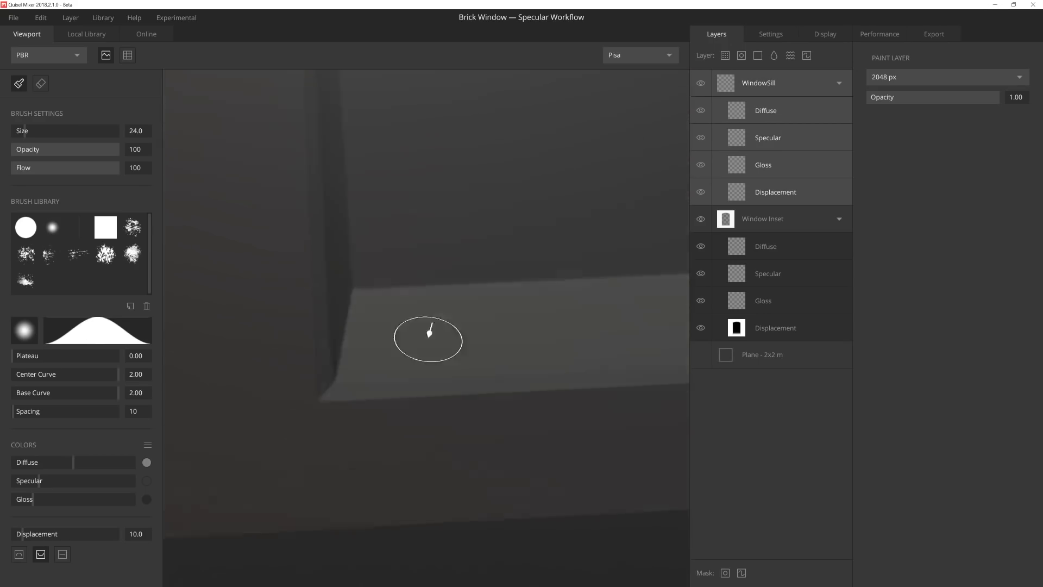
{"action": "left_click", "coordinate": [105, 227]}
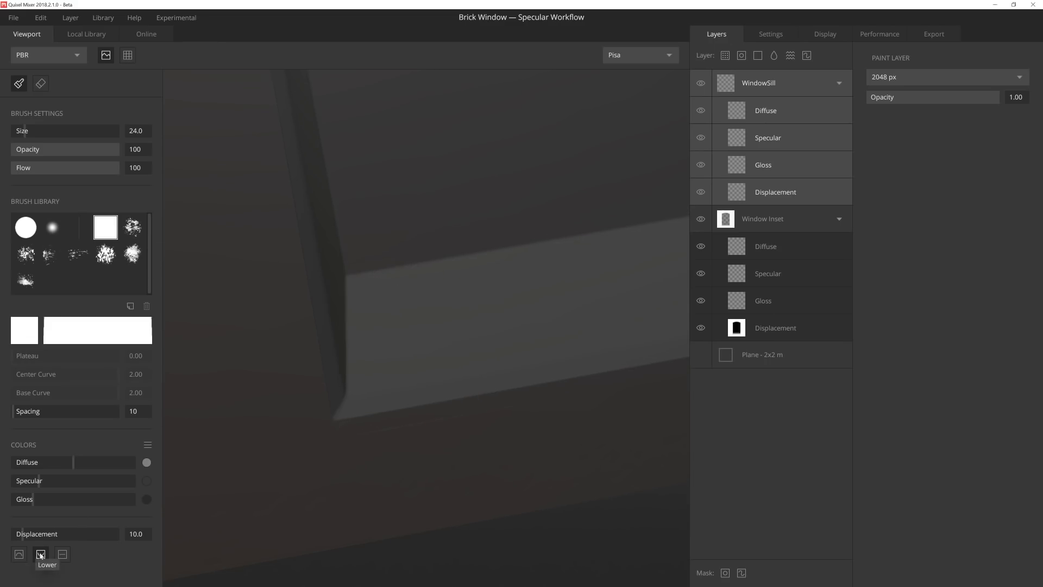
{"action": "left_click", "coordinate": [61, 554]}
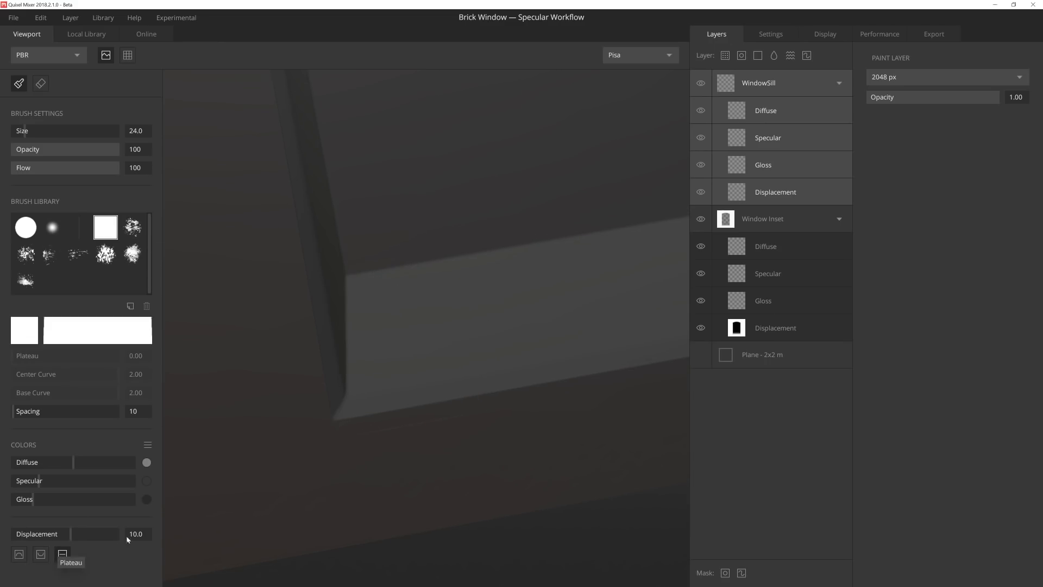
{"action": "left_click_drag", "start_coordinate": [57, 535], "coordinate": [69, 534]}
{"action": "type", "text": "5"}
{"action": "key", "text": "Return"}
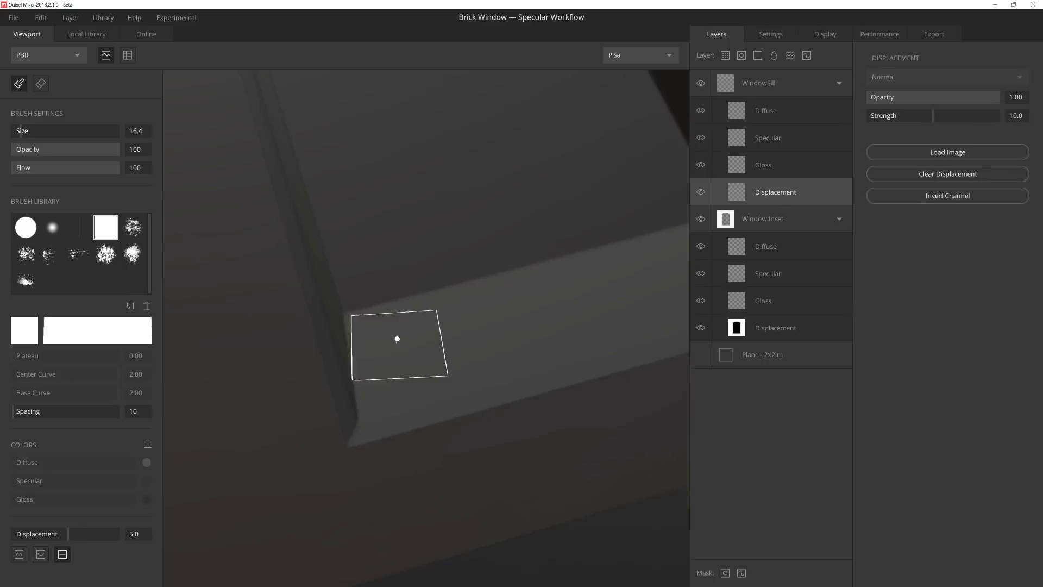
Paint the raised sill across the window's lower ledge on WindowSill's Displacement channel and erase the excess at its front corners
{"action": "mouse_move", "coordinate": [397, 339]}
{"action": "left_mouse_down", "text": "alt"}
{"action": "mouse_move", "coordinate": [406, 429]}
{"action": "mouse_move", "coordinate": [401, 417]}
{"action": "mouse_move", "coordinate": [435, 360]}
{"action": "mouse_move", "coordinate": [508, 391]}
{"action": "mouse_move", "coordinate": [396, 408]}
{"action": "mouse_move", "coordinate": [331, 453]}
{"action": "mouse_move", "coordinate": [333, 391]}
{"action": "mouse_move", "coordinate": [247, 328]}
{"action": "left_mouse_up", "text": "alt"}
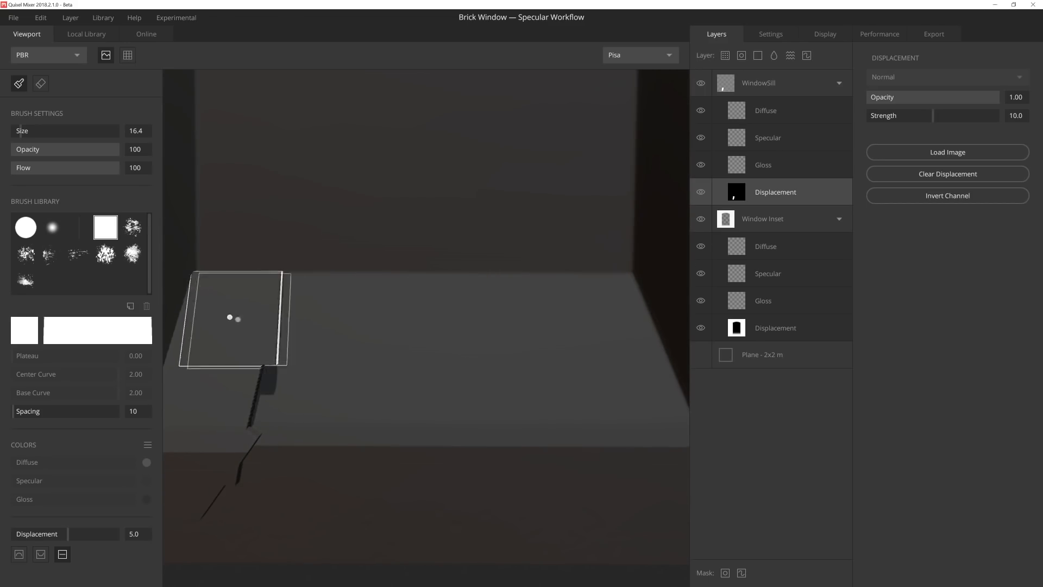
{"action": "left_click", "coordinate": [607, 316], "text": "shift"}
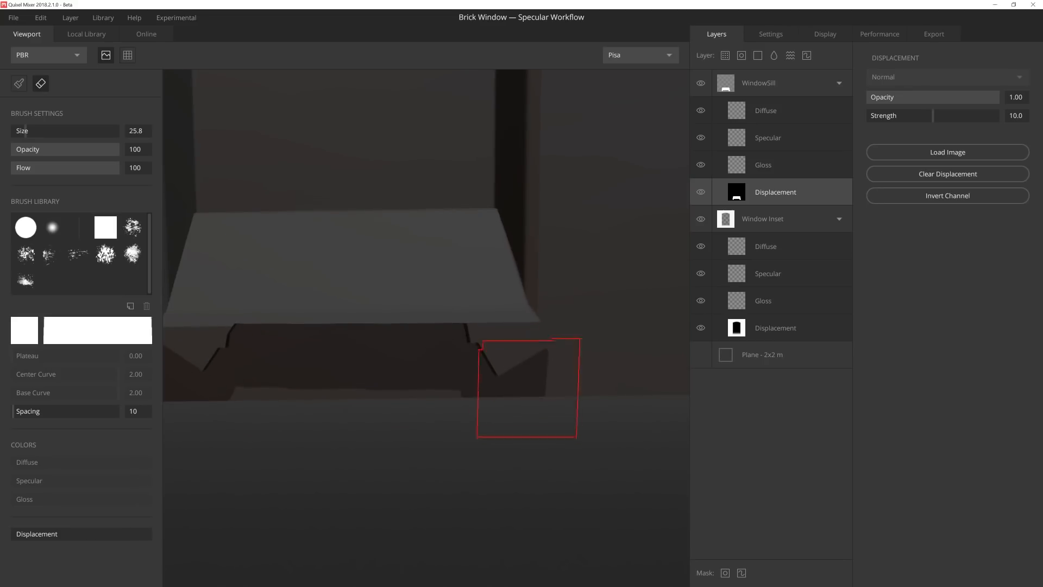
{"action": "left_click", "coordinate": [507, 370]}
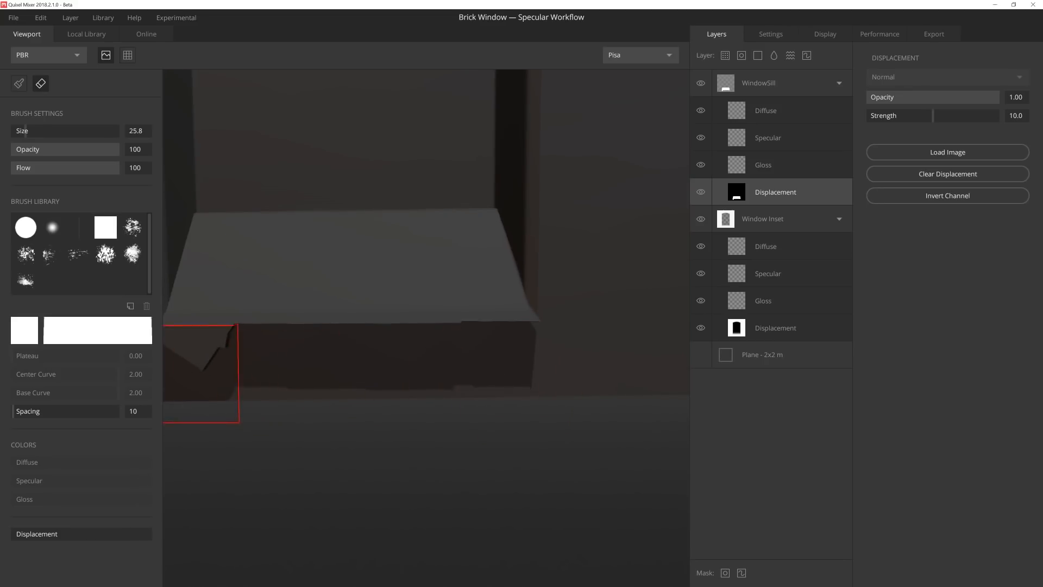
{"action": "mouse_move", "coordinate": [198, 378]}
{"action": "left_mouse_down", "text": "alt"}
{"action": "mouse_move", "coordinate": [475, 432]}
{"action": "mouse_move", "coordinate": [377, 401]}
{"action": "mouse_move", "coordinate": [475, 294]}
{"action": "mouse_move", "coordinate": [556, 363]}
{"action": "mouse_move", "coordinate": [552, 384]}
{"action": "mouse_move", "coordinate": [582, 291]}
{"action": "mouse_move", "coordinate": [527, 315]}
{"action": "left_mouse_up", "text": "alt"}
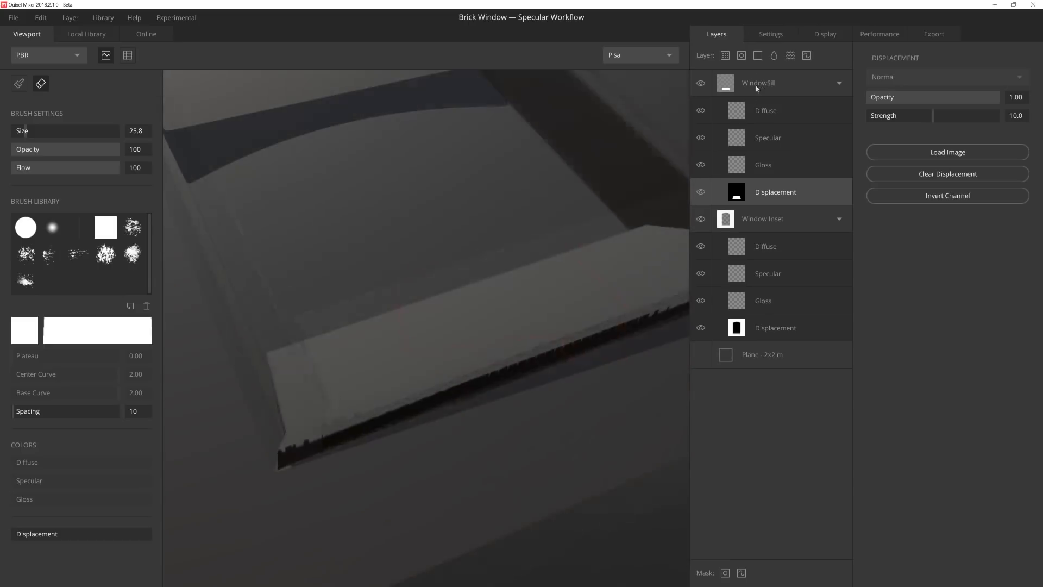
Add a solid layer named "Softness" above the WindowSill layer
{"action": "left_click", "coordinate": [757, 87]}
{"action": "left_click", "coordinate": [758, 55]}
{"action": "double_click", "coordinate": [751, 86]}
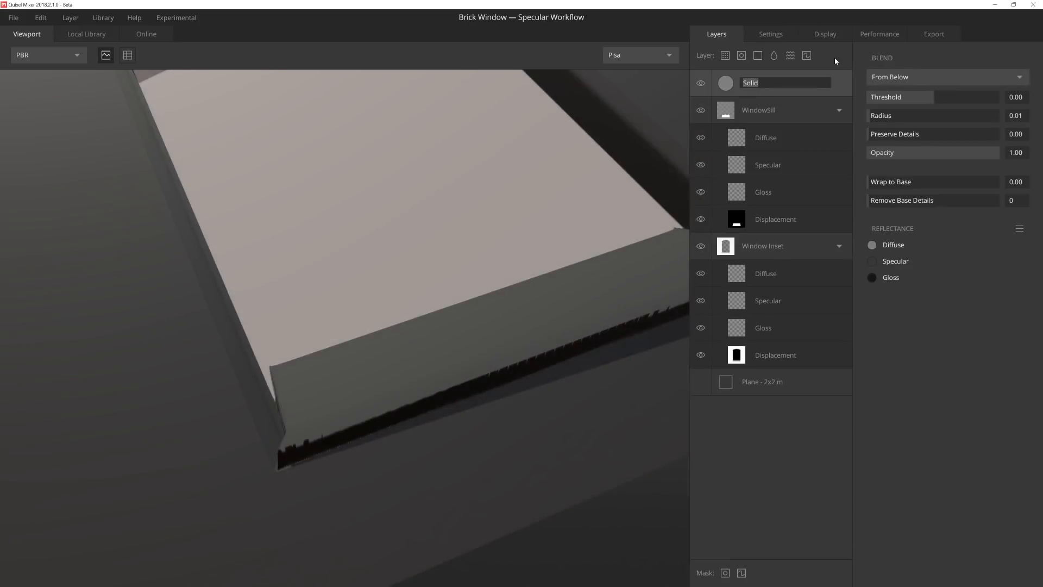
{"action": "type", "text": "Softness"}
{"action": "key", "text": "Return"}
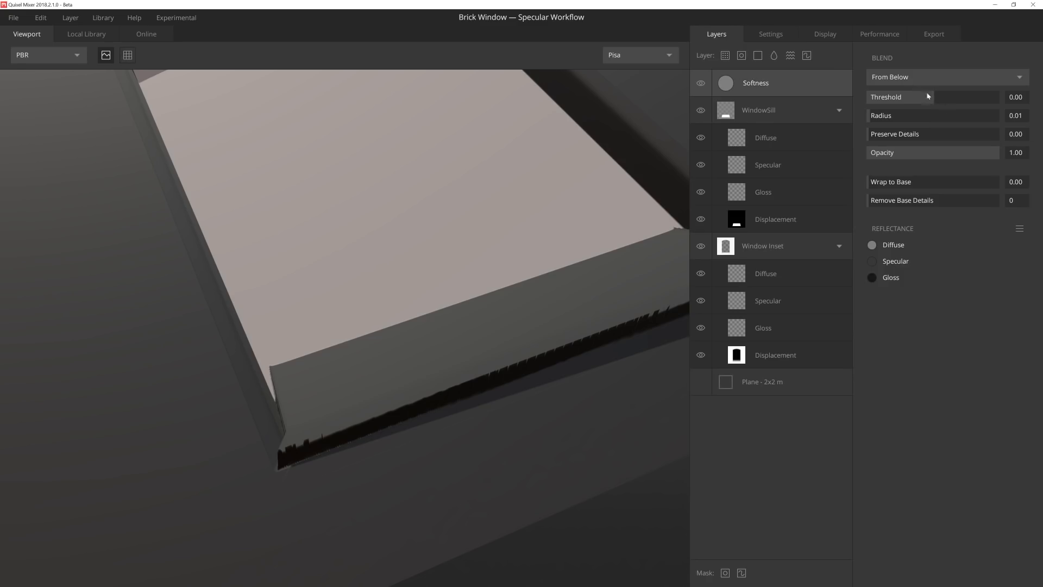
Set the Softness layer's blend to From Above with Threshold 2.00 and Wrap to Base 1.00
{"action": "left_click", "coordinate": [923, 76]}
{"action": "left_click", "coordinate": [908, 90]}
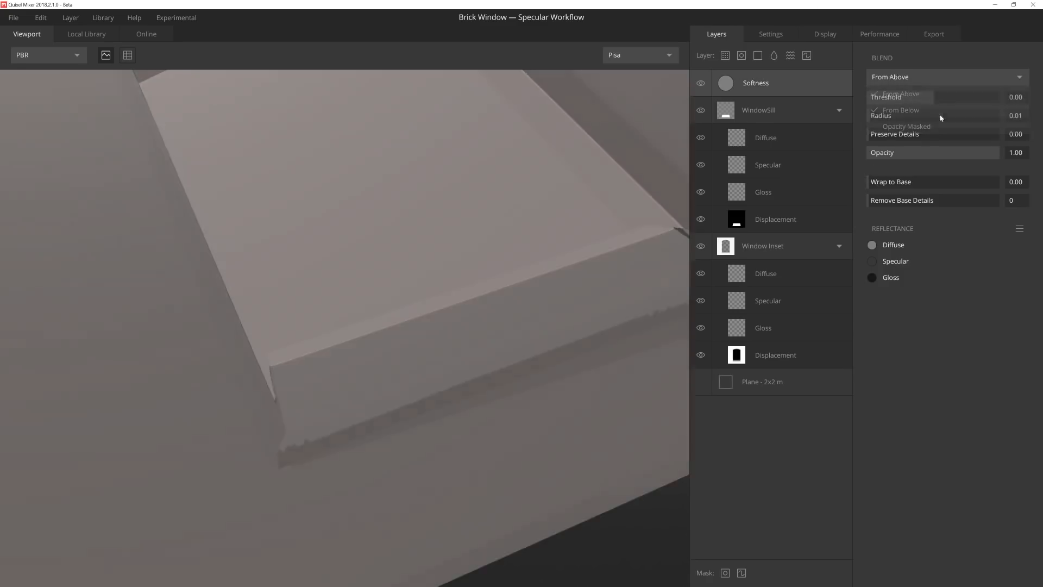
{"action": "left_click_drag", "start_coordinate": [933, 98], "coordinate": [1005, 101]}
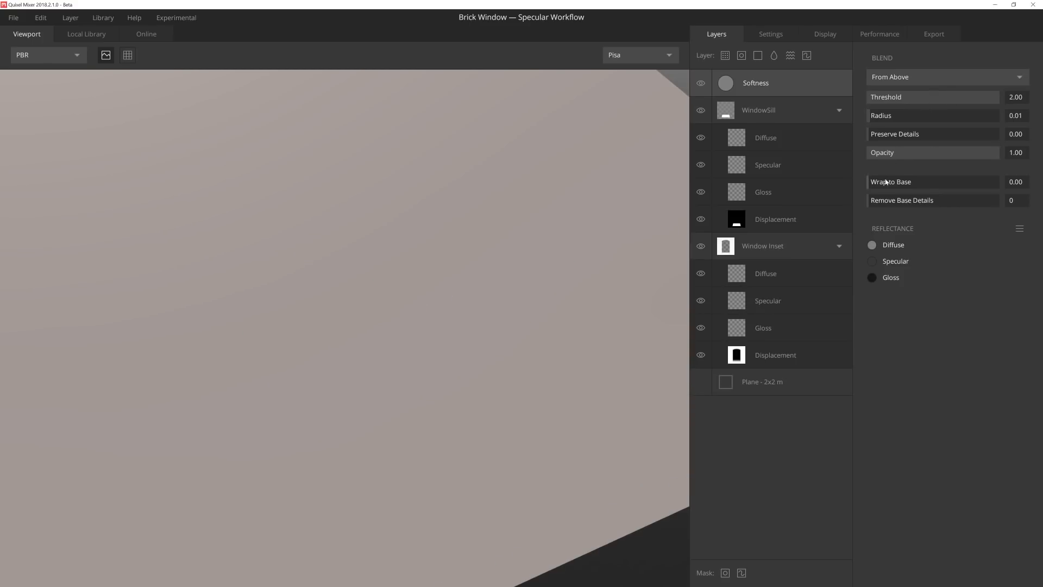
{"action": "left_click_drag", "start_coordinate": [886, 182], "coordinate": [1041, 191]}
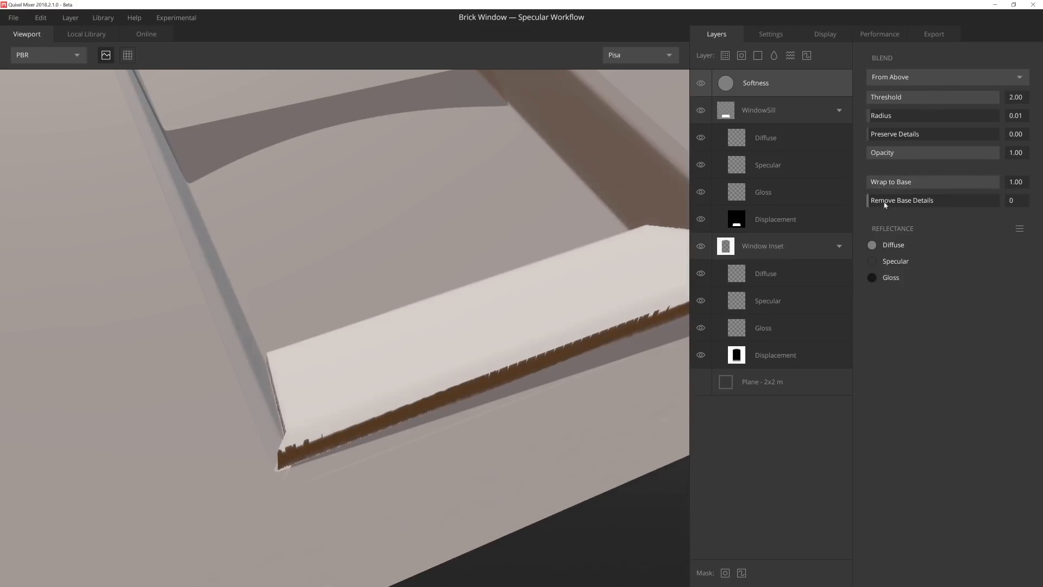
Set the Softness layer's Remove Base Details to 4 to smooth the sill and inset edges
{"action": "left_click_drag", "start_coordinate": [884, 203], "coordinate": [1016, 205]}
{"action": "scroll", "coordinate": [467, 222], "scroll_direction": "down", "scroll_amount": 3}
{"action": "mouse_move", "coordinate": [444, 227]}
{"action": "left_mouse_down", "text": "alt"}
{"action": "mouse_move", "coordinate": [440, 184]}
{"action": "mouse_move", "coordinate": [434, 239]}
{"action": "left_mouse_up", "text": "alt"}
{"action": "left_click_drag", "start_coordinate": [999, 200], "coordinate": [941, 202]}
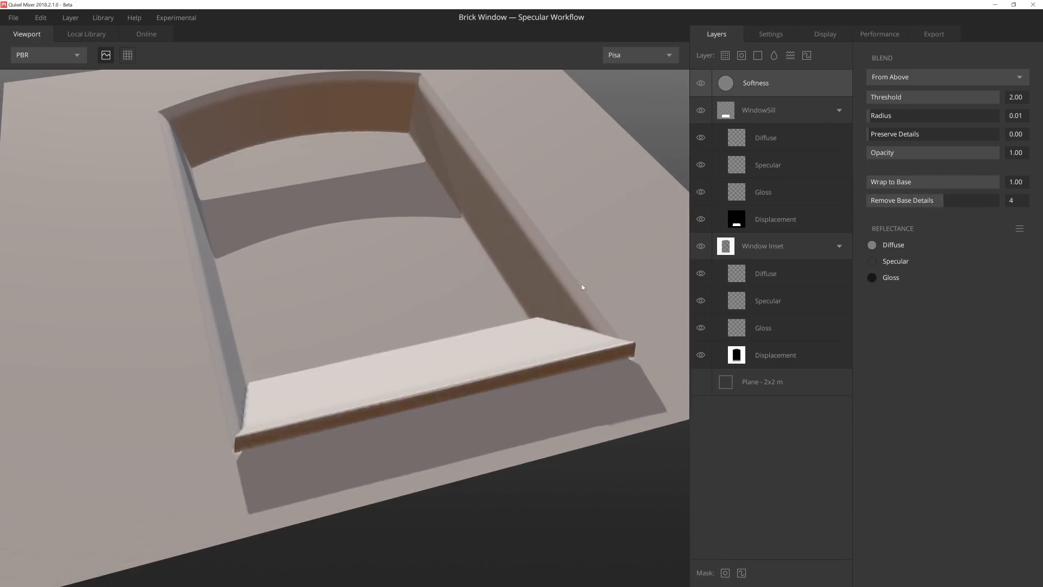
Set the Softness layer's Remove Base Details to 5 to round the sill and inset edges further
{"action": "scroll", "coordinate": [515, 301], "scroll_direction": "up", "scroll_amount": 2}
{"action": "left_click_drag", "start_coordinate": [516, 301], "coordinate": [454, 258], "text": "alt"}
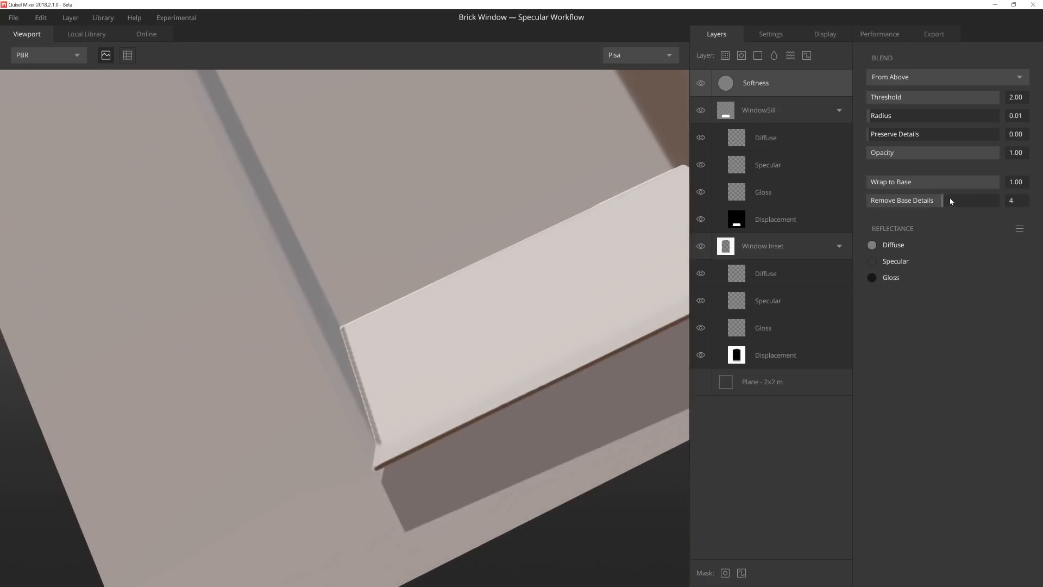
{"action": "left_click_drag", "start_coordinate": [950, 200], "coordinate": [960, 200]}
{"action": "left_click_drag", "start_coordinate": [419, 314], "coordinate": [410, 399], "text": "alt"}
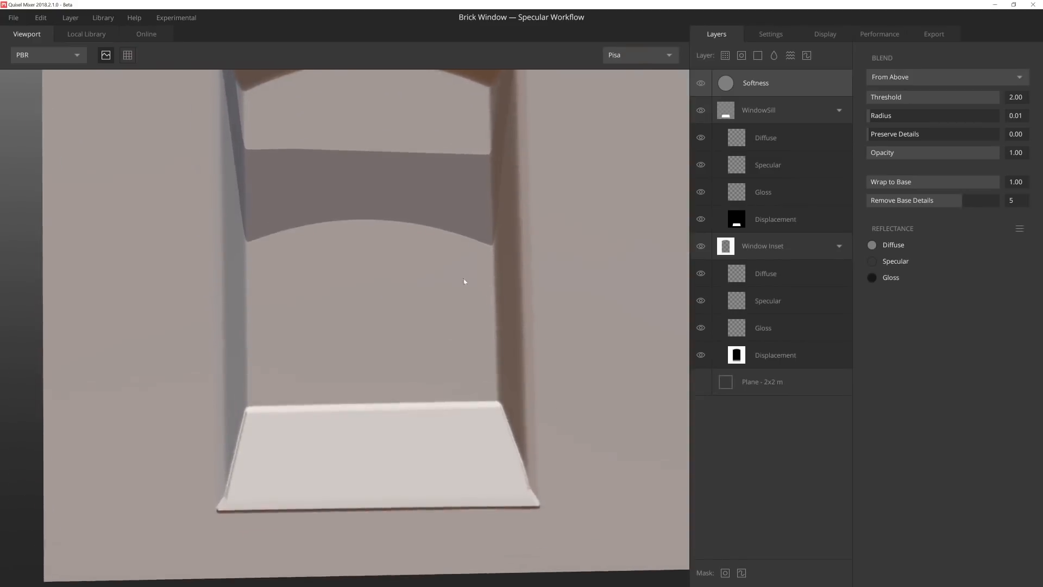
Raise the Strength of the WindowSill layer's Displacement channel to about 15.2 so the sill stands out more
{"action": "left_click_drag", "start_coordinate": [464, 281], "coordinate": [526, 201], "text": "alt"}
{"action": "left_click", "coordinate": [775, 219]}
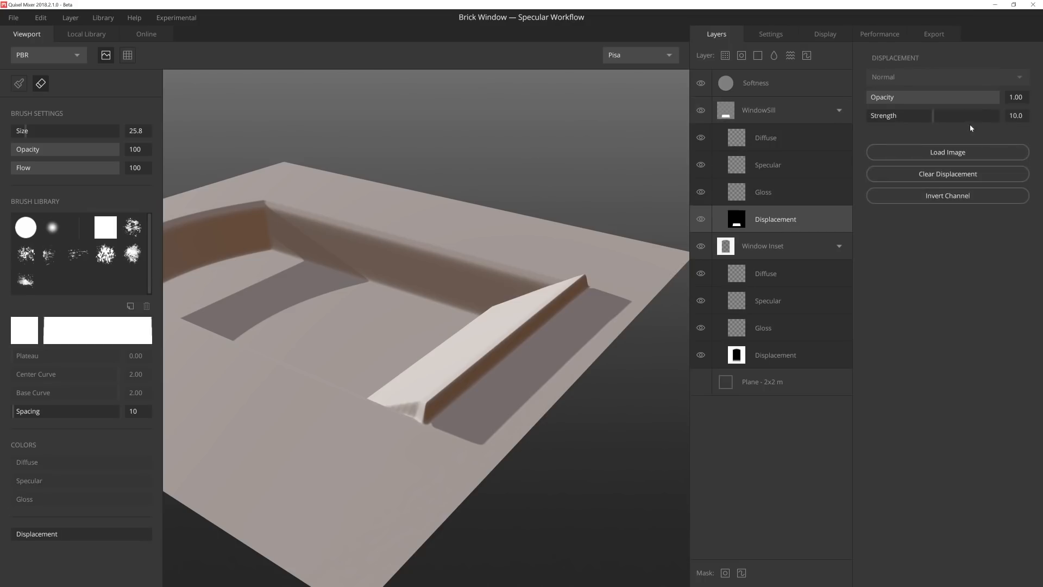
{"action": "left_click_drag", "start_coordinate": [938, 119], "coordinate": [970, 116]}
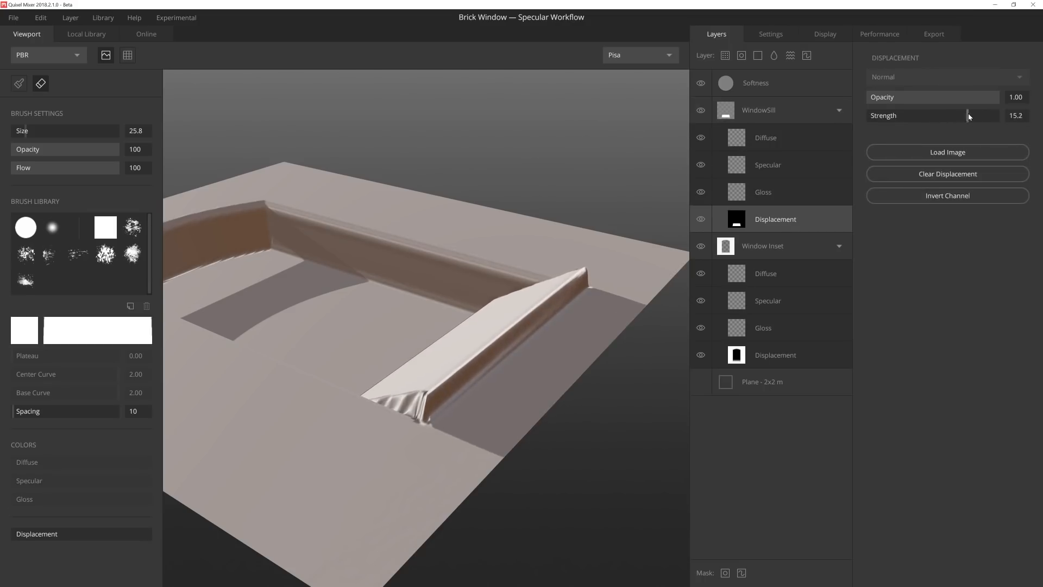
{"action": "left_click_drag", "start_coordinate": [396, 201], "coordinate": [624, 158], "text": "alt"}
Add a solid layer named "Sill Bevel" directly above the WindowSill layer
{"action": "left_click", "coordinate": [762, 111]}
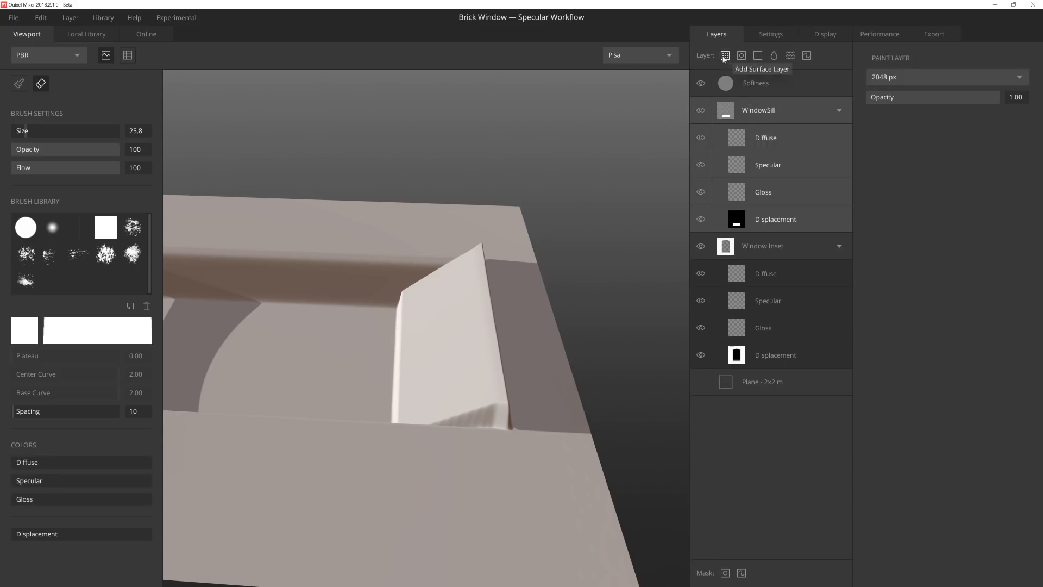
{"action": "left_click", "coordinate": [759, 58]}
{"action": "double_click", "coordinate": [751, 112]}
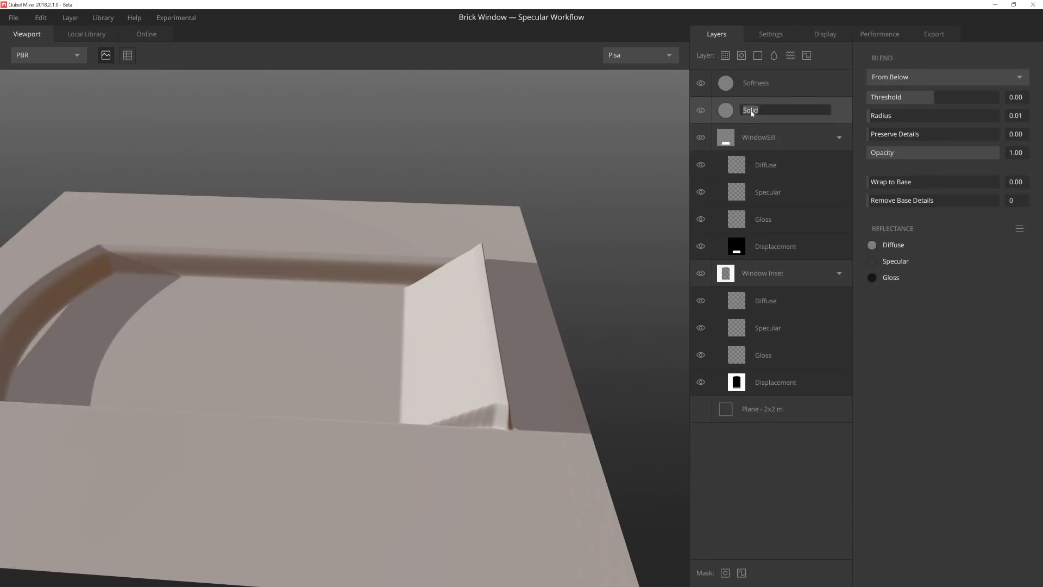
{"action": "type", "text": "Sill Bevel"}
{"action": "key", "text": "Return"}
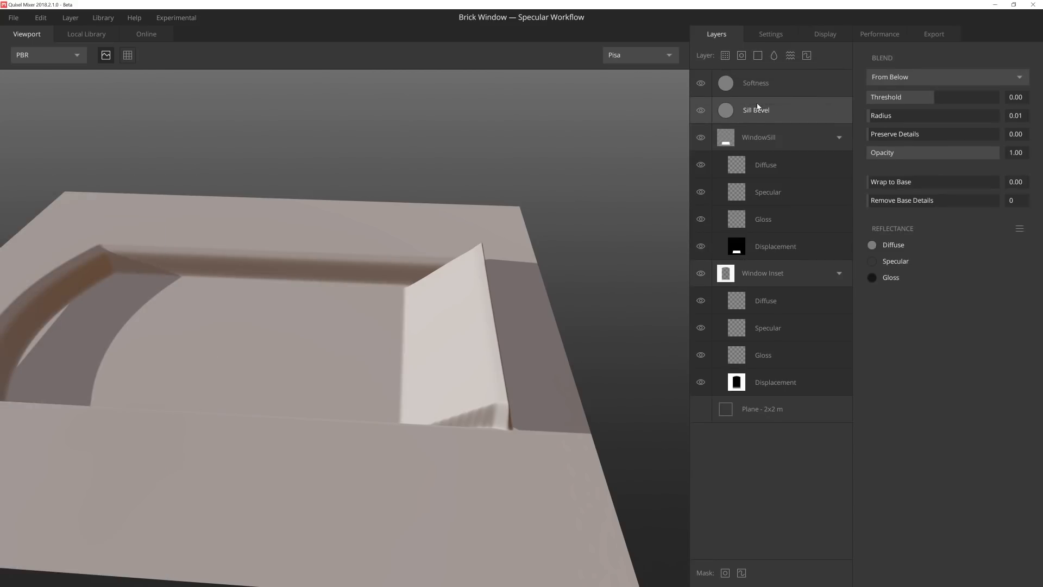
Set the Sill Bevel layer's blend to From Above and adjust its Threshold to shape the sill
{"action": "left_click", "coordinate": [867, 77]}
{"action": "left_click", "coordinate": [883, 97]}
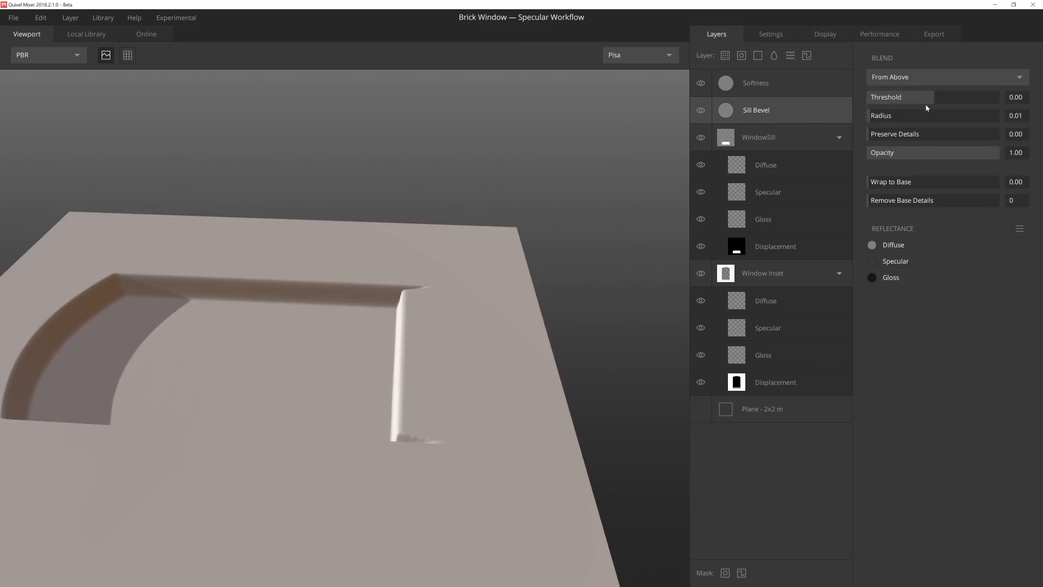
{"action": "mouse_move", "coordinate": [901, 98]}
{"action": "left_mouse_down"}
{"action": "mouse_move", "coordinate": [911, 96]}
{"action": "mouse_move", "coordinate": [893, 98]}
{"action": "left_mouse_up"}
{"action": "scroll", "coordinate": [507, 270], "scroll_direction": "down", "scroll_amount": 3}
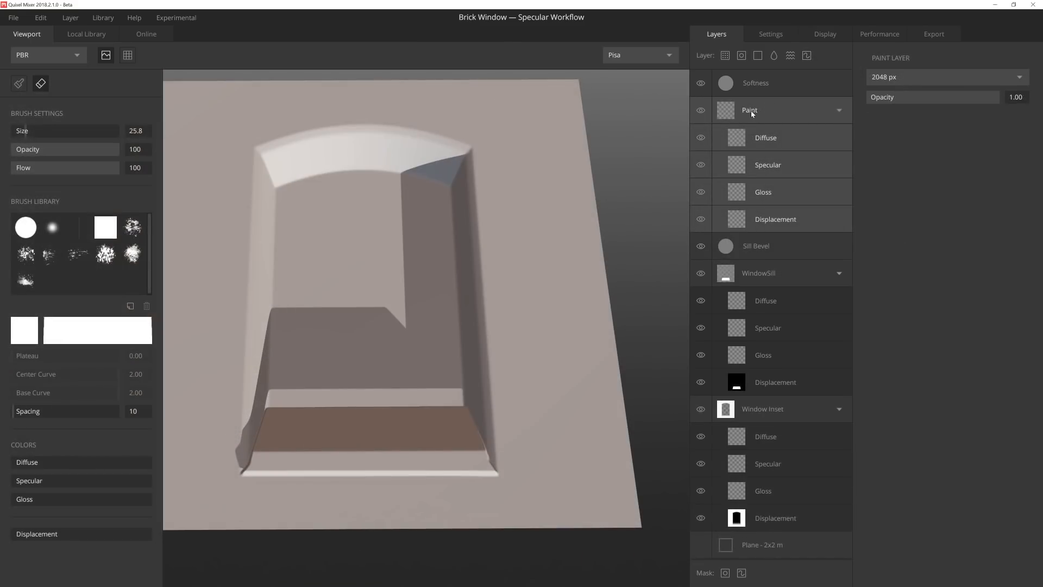
Rename the new paint layer above Sill Bevel to "Window Frame"
{"action": "double_click", "coordinate": [751, 110]}
{"action": "type", "text": "Window Fr"}
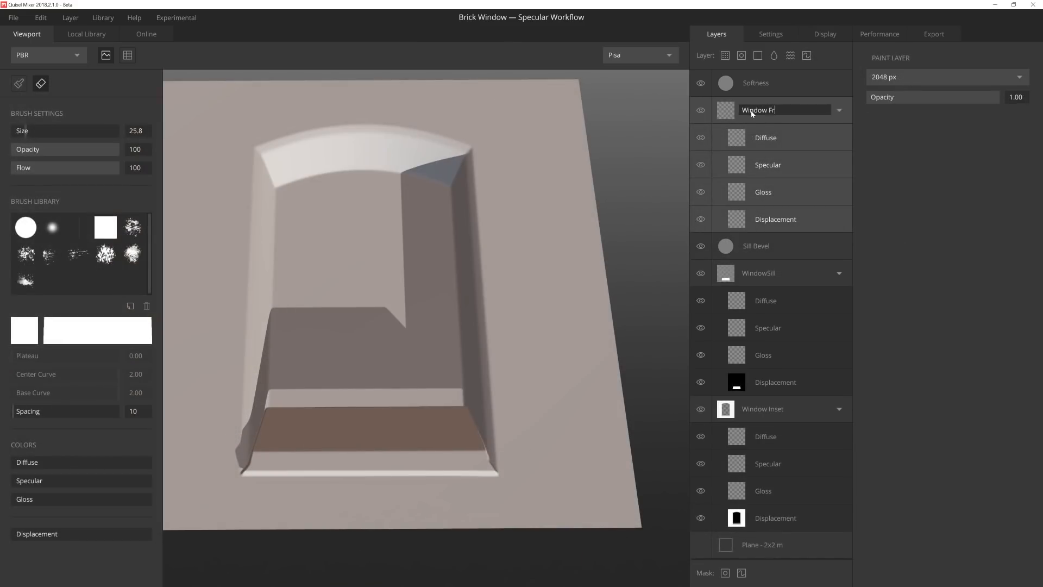
{"action": "type", "text": "ame"}
{"action": "key", "text": "Return"}
Stamp a square of size 92.1 across the window opening on the Window Frame layer's Displacement channel, at displacement 5.0
{"action": "left_click", "coordinate": [782, 217]}
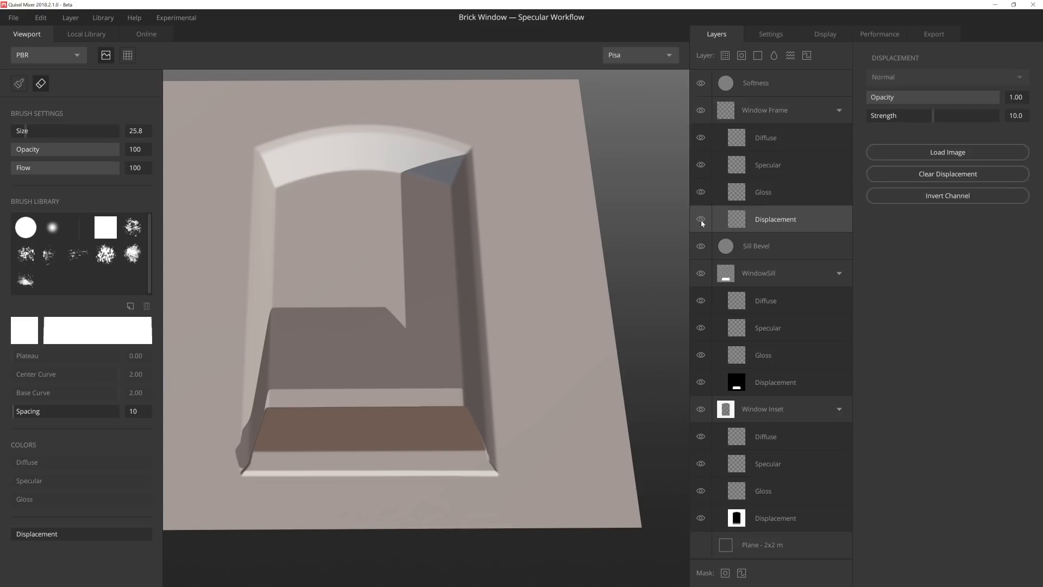
{"action": "scroll", "coordinate": [417, 249], "scroll_direction": "up", "scroll_amount": 5}
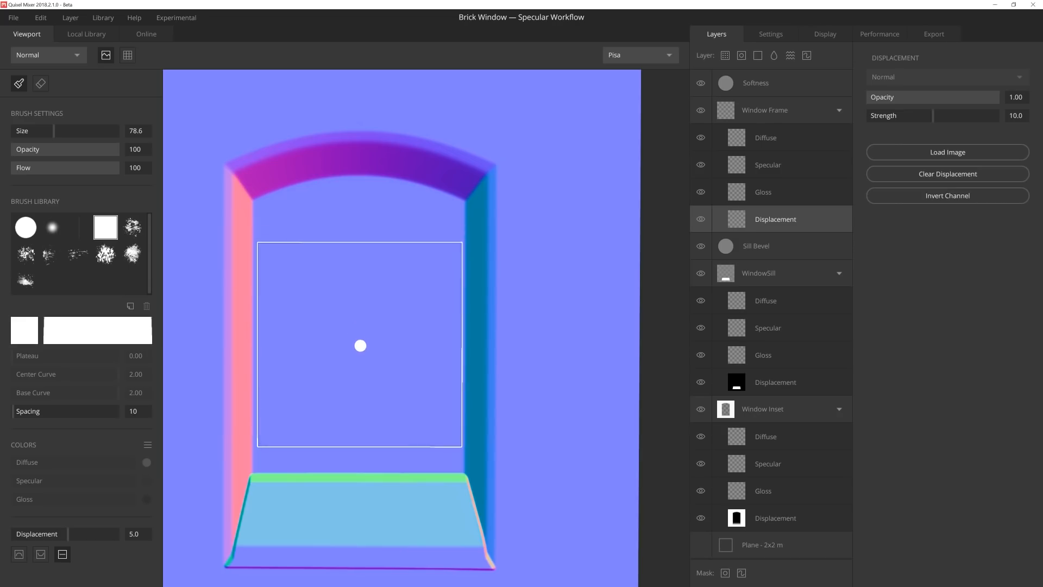
{"action": "key", "text": "bracketright"}
{"action": "key", "text": "bracketright"}
{"action": "key", "text": "bracketright"}
{"action": "key", "text": "bracketright"}
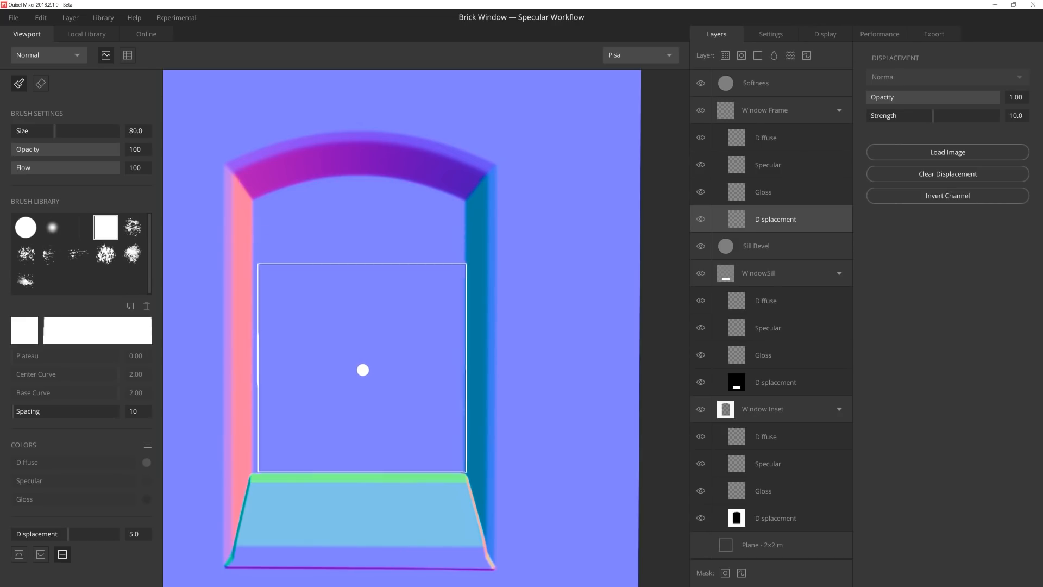
{"action": "key", "text": "bracketright"}
{"action": "key", "text": "bracketright"}
{"action": "key", "text": "bracketright"}
{"action": "key", "text": "bracketright"}
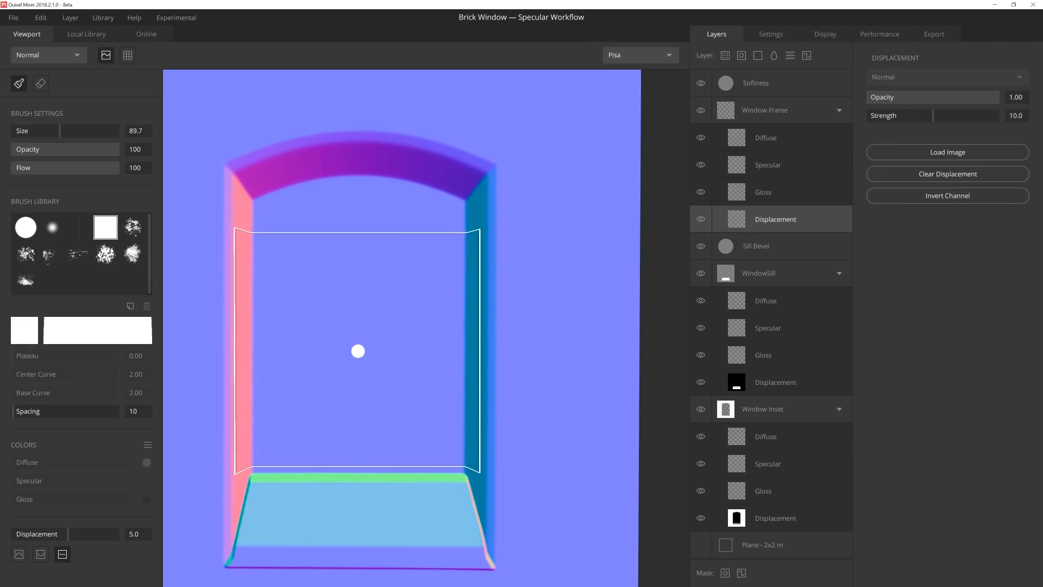
{"action": "key", "text": "bracketright"}
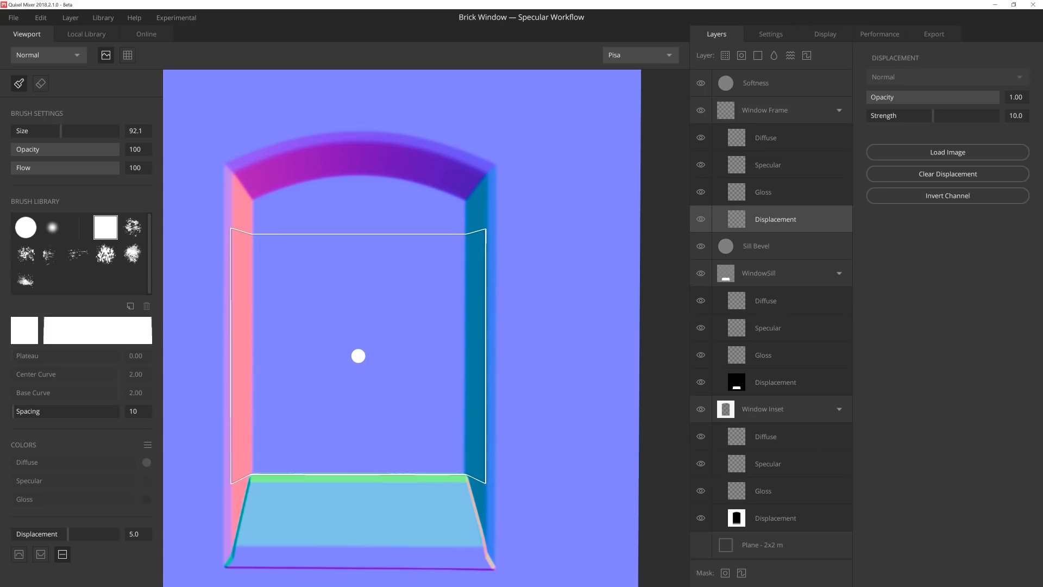
{"action": "left_click", "coordinate": [358, 356]}
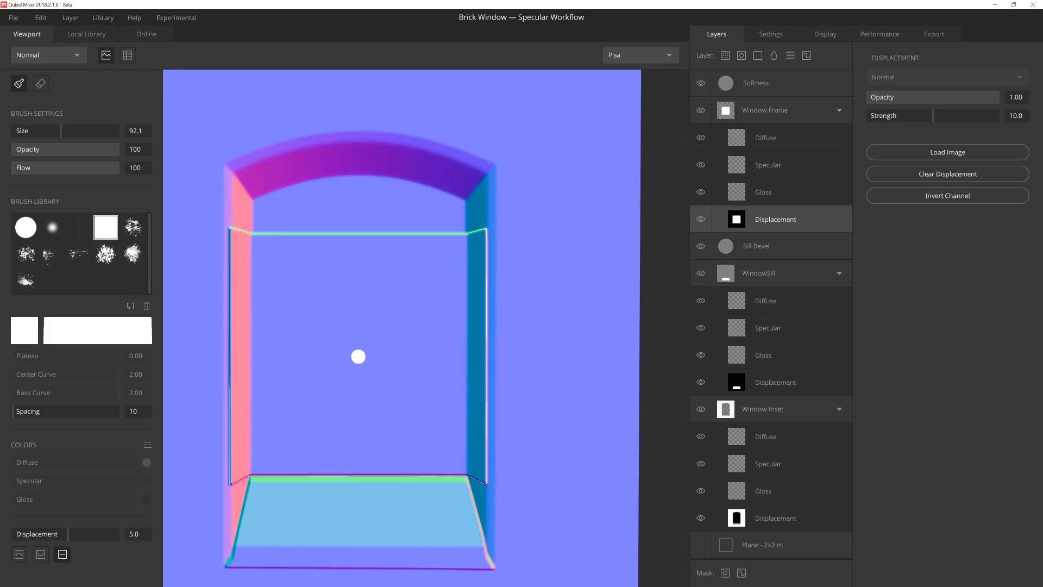
Erase the frame's overlap in a straight strip along the right inset wall, using a square eraser of size 18.3
{"action": "mouse_move", "coordinate": [493, 328]}
{"action": "left_mouse_down", "text": "alt"}
{"action": "mouse_move", "coordinate": [392, 308]}
{"action": "mouse_move", "coordinate": [438, 182]}
{"action": "mouse_move", "coordinate": [418, 291]}
{"action": "mouse_move", "coordinate": [394, 314]}
{"action": "left_mouse_up", "text": "alt"}
{"action": "key", "text": "e"}
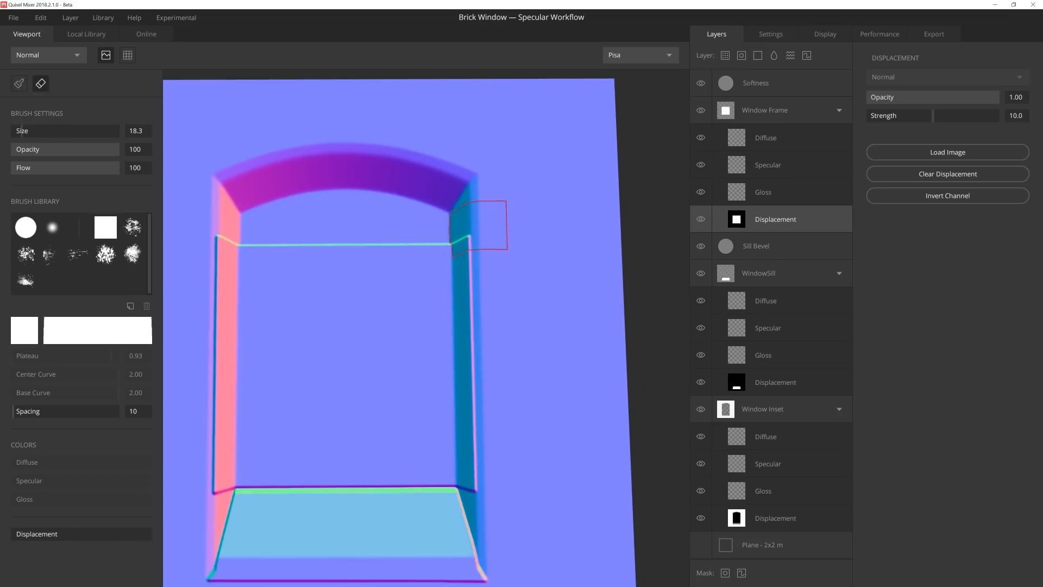
{"action": "left_click", "coordinate": [493, 222]}
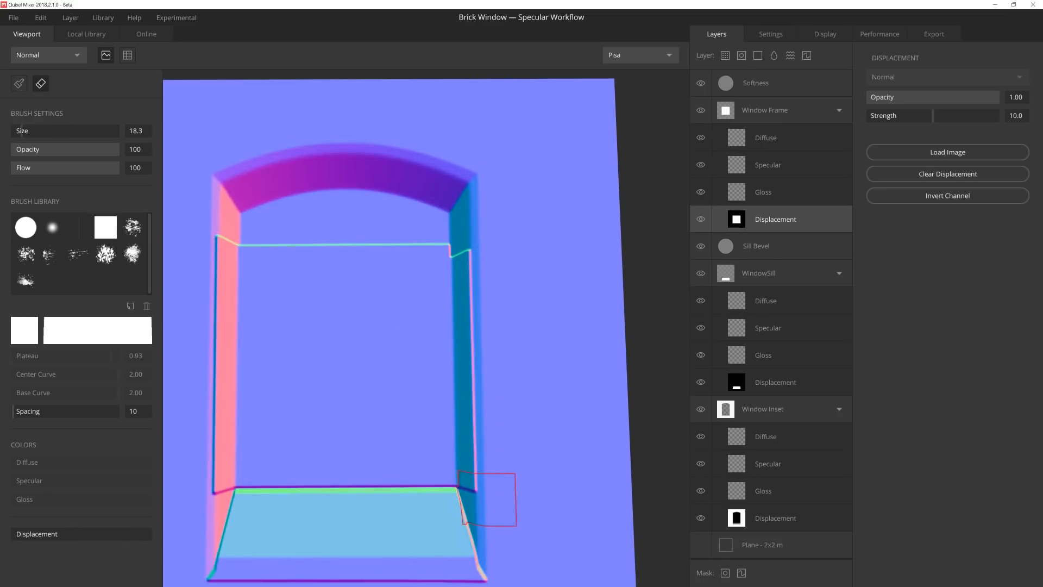
{"action": "left_click", "coordinate": [491, 499], "text": "shift"}
Paint the frame up to the arch's inner edge, from the left corner toward the right, with a round brush of size 2.7
{"action": "middle_click_drag", "start_coordinate": [302, 419], "coordinate": [389, 436], "text": "alt"}
{"action": "left_click", "coordinate": [299, 237]}
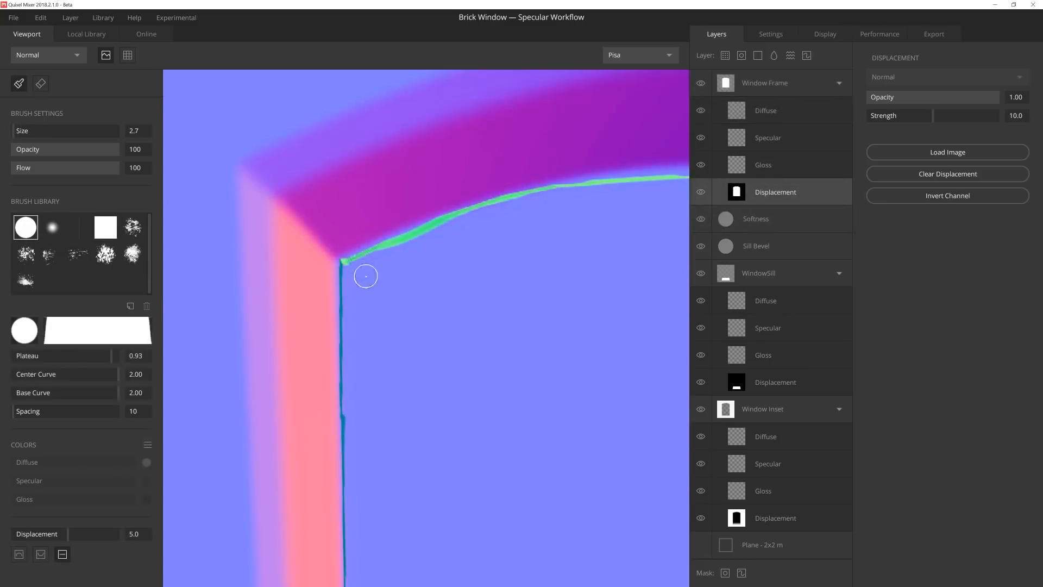
{"action": "left_click_drag", "start_coordinate": [353, 272], "coordinate": [489, 209]}
{"action": "middle_click_drag", "start_coordinate": [530, 226], "coordinate": [373, 291], "text": "alt"}
{"action": "left_click_drag", "start_coordinate": [330, 274], "coordinate": [461, 246]}
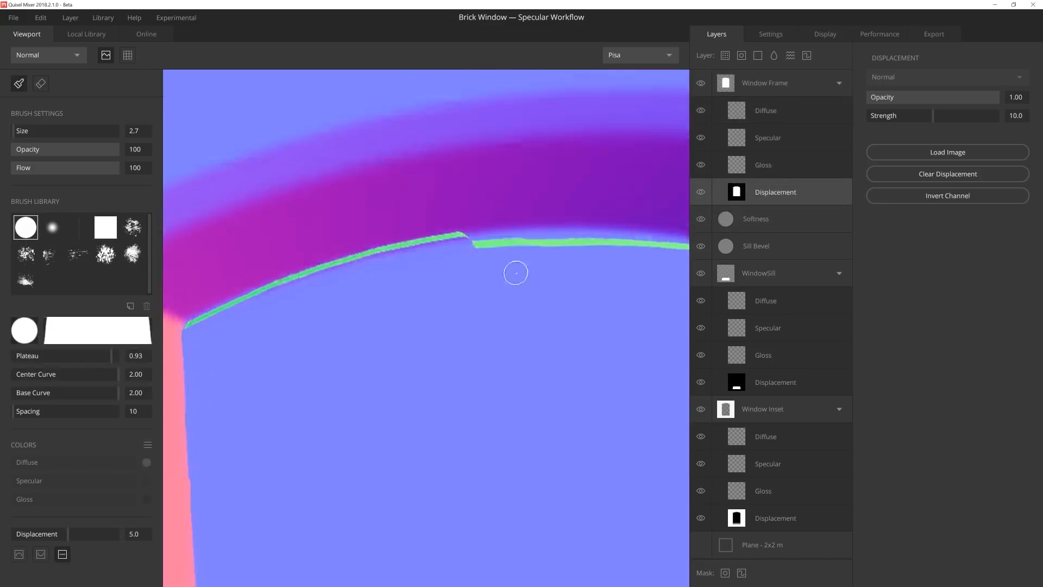
{"action": "middle_click_drag", "start_coordinate": [516, 272], "coordinate": [397, 280], "text": "alt"}
{"action": "left_click_drag", "start_coordinate": [338, 256], "coordinate": [439, 244]}
{"action": "middle_click_drag", "start_coordinate": [462, 258], "coordinate": [337, 235], "text": "alt"}
{"action": "left_click_drag", "start_coordinate": [321, 230], "coordinate": [482, 241]}
{"action": "middle_click_drag", "start_coordinate": [497, 248], "coordinate": [361, 220], "text": "alt"}
{"action": "left_click_drag", "start_coordinate": [325, 203], "coordinate": [493, 249]}
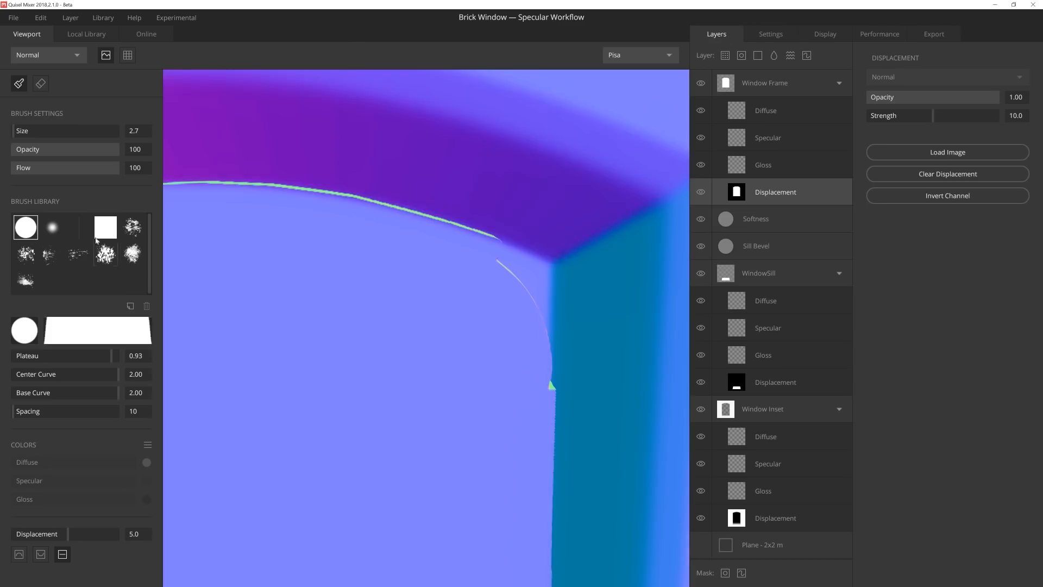
Extend the frame's displacement into the arch's right corner and down the right wall with the square brush
{"action": "left_click", "coordinate": [103, 231]}
{"action": "key", "text": "bracketright"}
{"action": "middle_click_drag", "start_coordinate": [519, 312], "coordinate": [377, 260], "text": "alt"}
{"action": "left_click_drag", "start_coordinate": [370, 253], "coordinate": [366, 440]}
{"action": "middle_click_drag", "start_coordinate": [344, 359], "coordinate": [371, 410], "text": "alt"}
Touch up the frame's upper-right corner with a small round brush so its edge follows the arch
{"action": "left_click", "coordinate": [28, 229]}
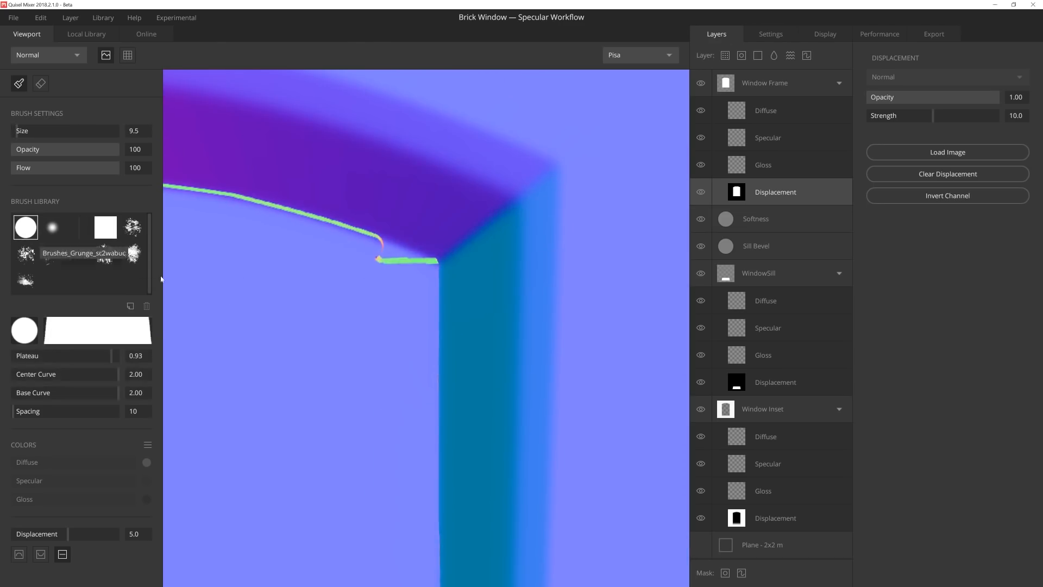
{"action": "key", "text": "bracketleft"}
{"action": "key", "text": "bracketleft"}
{"action": "key", "text": "bracketleft"}
{"action": "key", "text": "bracketleft"}
{"action": "key", "text": "e"}
{"action": "left_click_drag", "start_coordinate": [429, 266], "coordinate": [362, 241]}
{"action": "key", "text": "bracketleft"}
{"action": "key", "text": "bracketleft"}
{"action": "key", "text": "bracketleft"}
{"action": "key", "text": "b"}
{"action": "scroll", "coordinate": [362, 241], "scroll_direction": "down", "scroll_amount": 5}
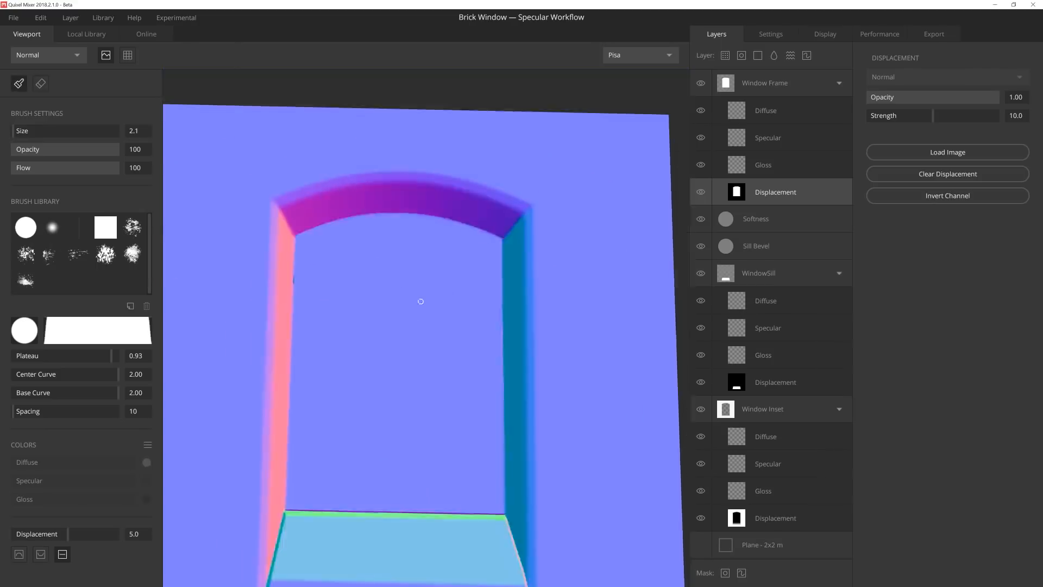
Add a solid layer above Window Frame with Wrap to Base 1.00 and Remove Base Details 4
{"action": "scroll", "coordinate": [420, 298], "scroll_direction": "up", "scroll_amount": 3}
{"action": "left_click", "coordinate": [765, 83]}
{"action": "left_click", "coordinate": [758, 55]}
{"action": "scroll", "coordinate": [488, 245], "scroll_direction": "down", "scroll_amount": 2}
{"action": "left_click_drag", "start_coordinate": [896, 182], "coordinate": [1001, 183]}
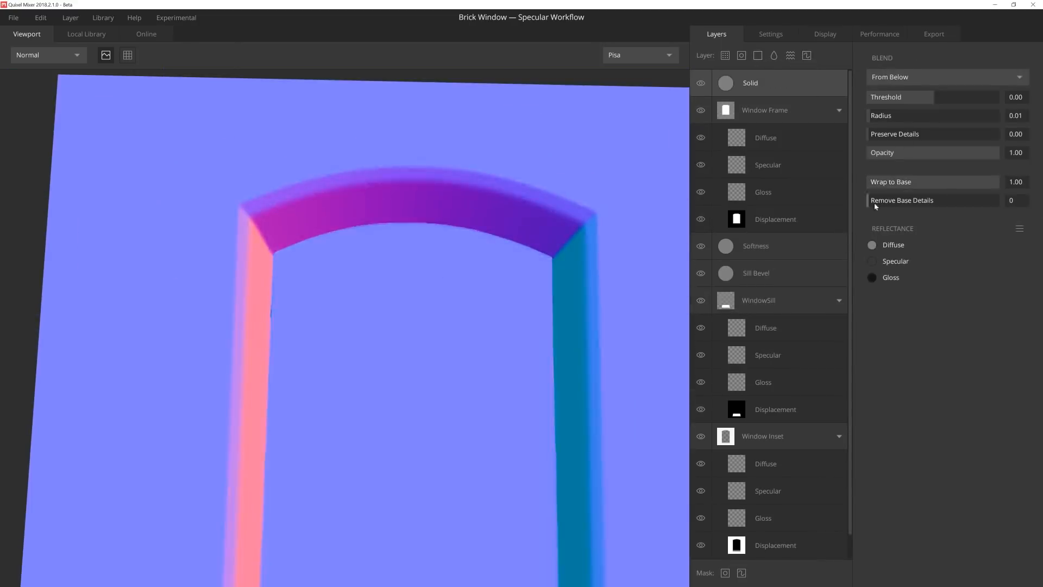
{"action": "scroll", "coordinate": [451, 307], "scroll_direction": "up", "scroll_amount": 5}
{"action": "left_click_drag", "start_coordinate": [874, 204], "coordinate": [925, 201]}
{"action": "scroll", "coordinate": [387, 326], "scroll_direction": "down", "scroll_amount": 4}
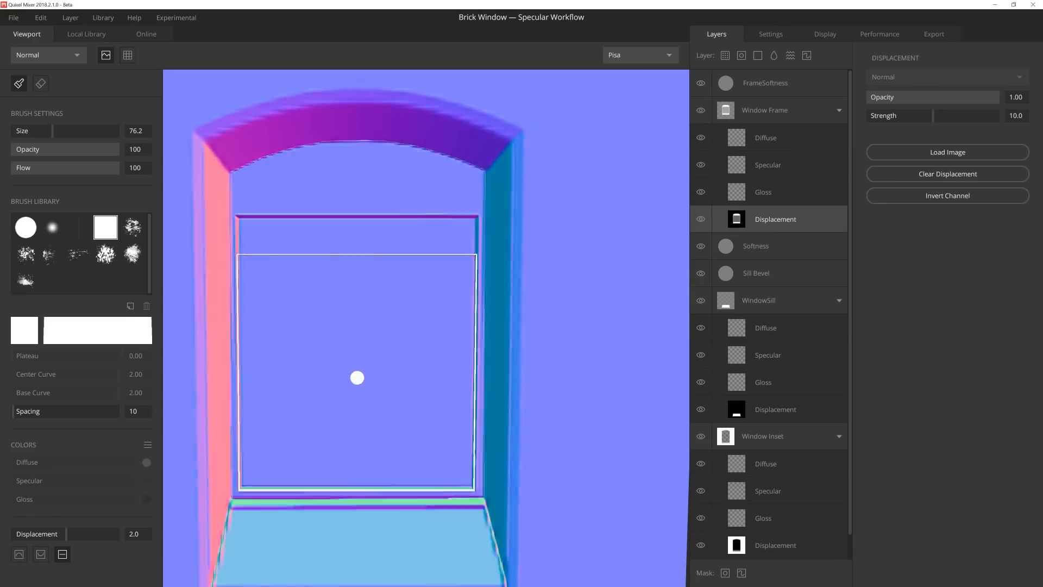
Paint a recessed stroke along the arch at the upper pane's left side, using a round brush of size 1.5 at displacement 2.0
{"action": "scroll", "coordinate": [284, 295], "scroll_direction": "down", "scroll_amount": 1}
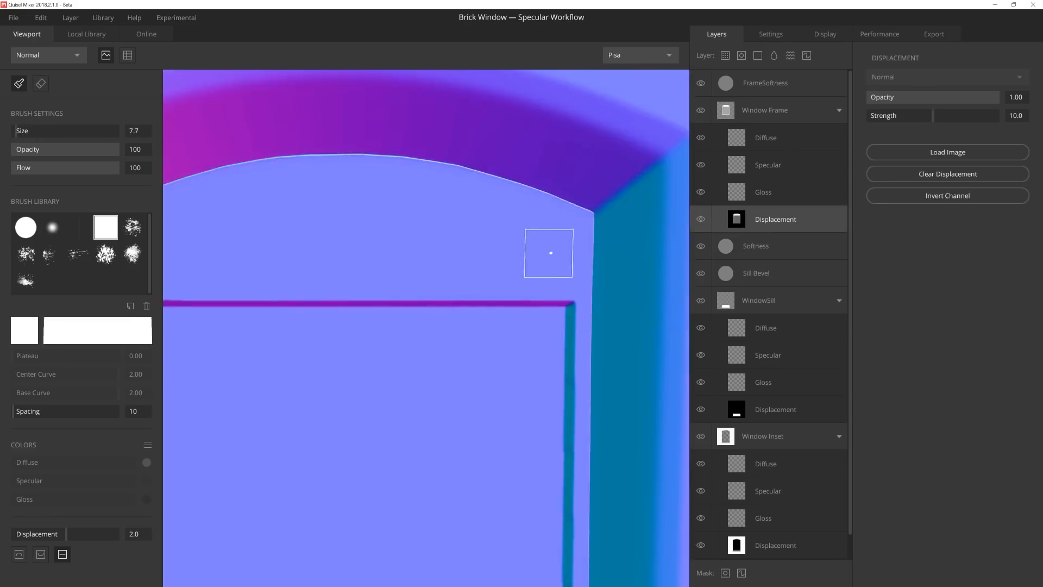
{"action": "scroll", "coordinate": [498, 391], "scroll_direction": "down", "scroll_amount": 2}
{"action": "scroll", "coordinate": [275, 287], "scroll_direction": "up", "scroll_amount": 3}
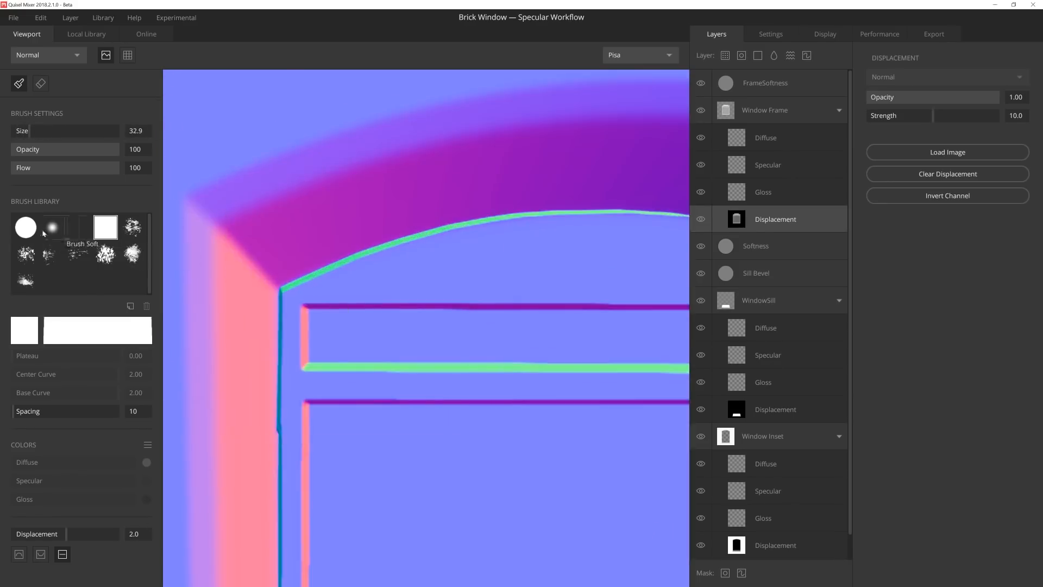
{"action": "left_click", "coordinate": [26, 227]}
{"action": "scroll", "coordinate": [331, 321], "scroll_direction": "down", "scroll_amount": 5, "text": "ctrl"}
{"action": "left_click_drag", "start_coordinate": [309, 308], "coordinate": [443, 261]}
{"action": "scroll", "coordinate": [443, 262], "scroll_direction": "up", "scroll_amount": 5}
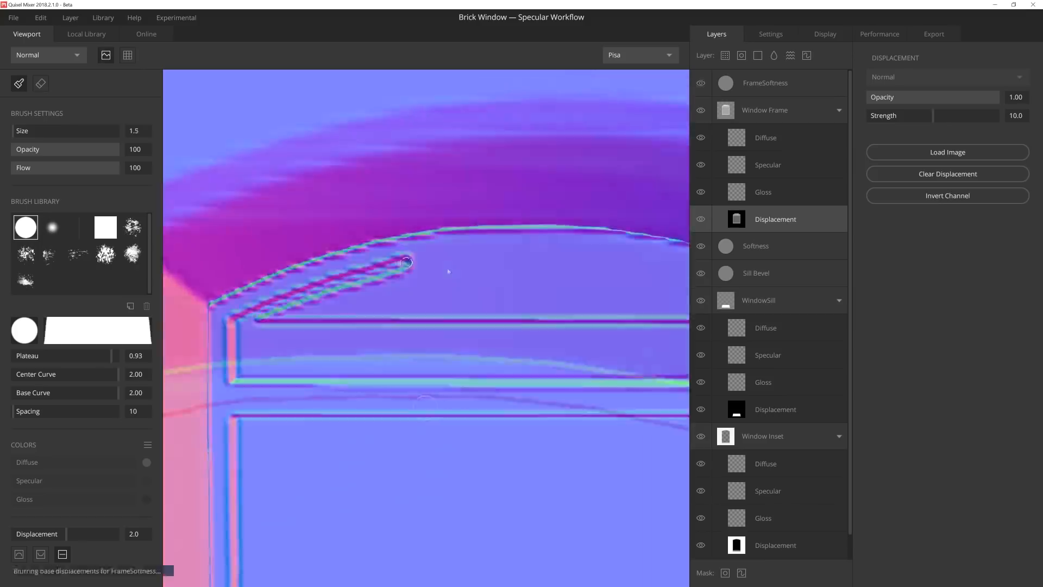
Refine the upper pane's curved top edge on the Window Frame displacement with a round brush of size 1.7
{"action": "middle_click_drag", "start_coordinate": [555, 338], "coordinate": [552, 345]}
{"action": "scroll", "coordinate": [563, 315], "scroll_direction": "up", "scroll_amount": 3, "text": "shift"}
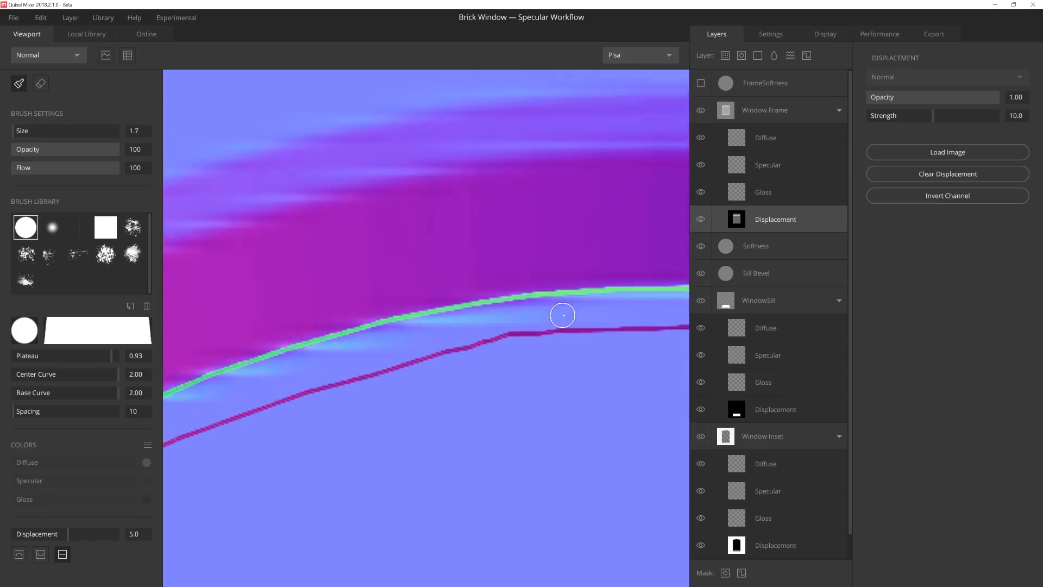
{"action": "middle_click_drag", "start_coordinate": [427, 345], "coordinate": [604, 270]}
{"action": "scroll", "coordinate": [505, 347], "scroll_direction": "down", "scroll_amount": 1}
{"action": "middle_click_drag", "start_coordinate": [516, 336], "coordinate": [373, 284]}
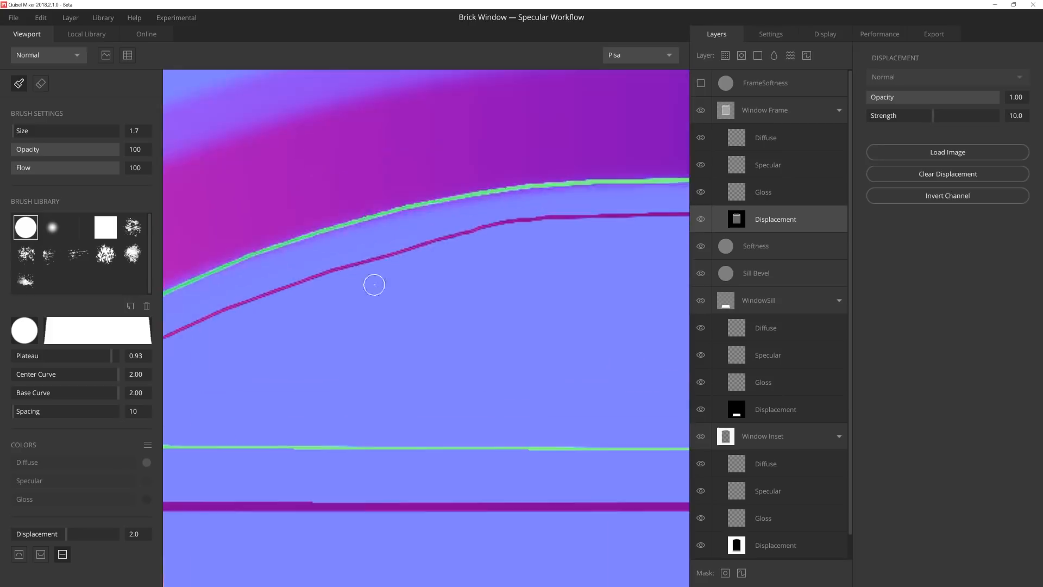
{"action": "left_click", "coordinate": [371, 276], "text": "ctrl"}
{"action": "left_click", "coordinate": [415, 254]}
{"action": "scroll", "coordinate": [529, 266], "scroll_direction": "down", "scroll_amount": 5}
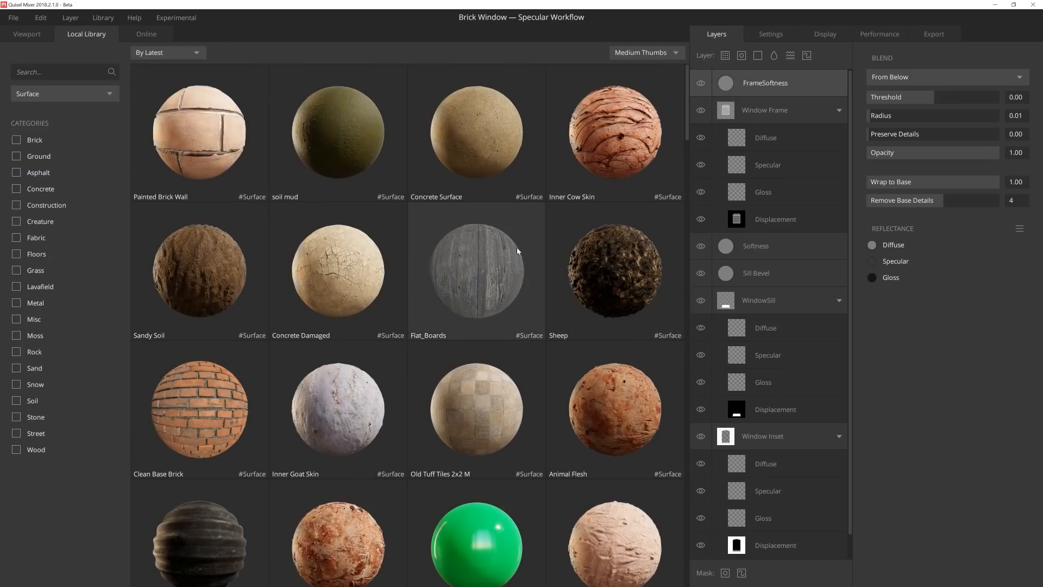
Add the Old Tuff Tiles 2x2 M surface as the top layer with Repetitions 2, Offset X 0.04 and Wrap to Base 1.00
{"action": "scroll", "coordinate": [516, 251], "scroll_direction": "down", "scroll_amount": 1}
{"action": "left_click", "coordinate": [474, 358]}
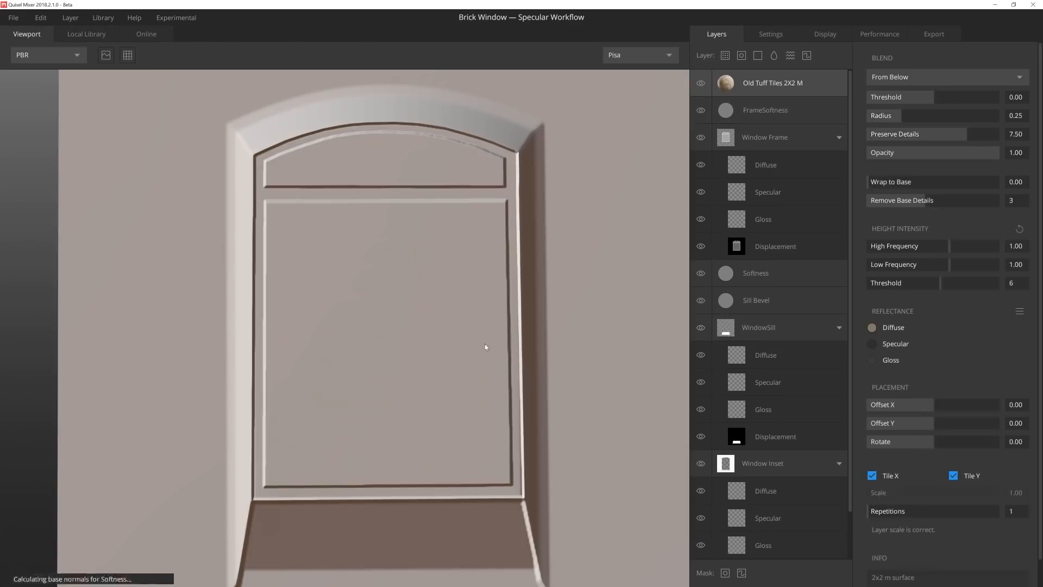
{"action": "left_click", "coordinate": [878, 515]}
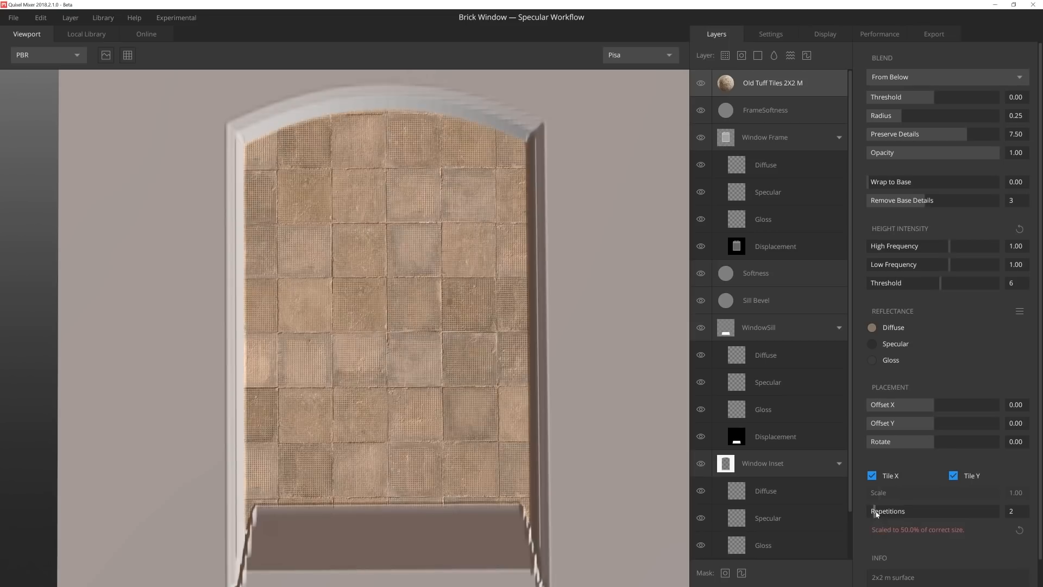
{"action": "left_click", "coordinate": [936, 405]}
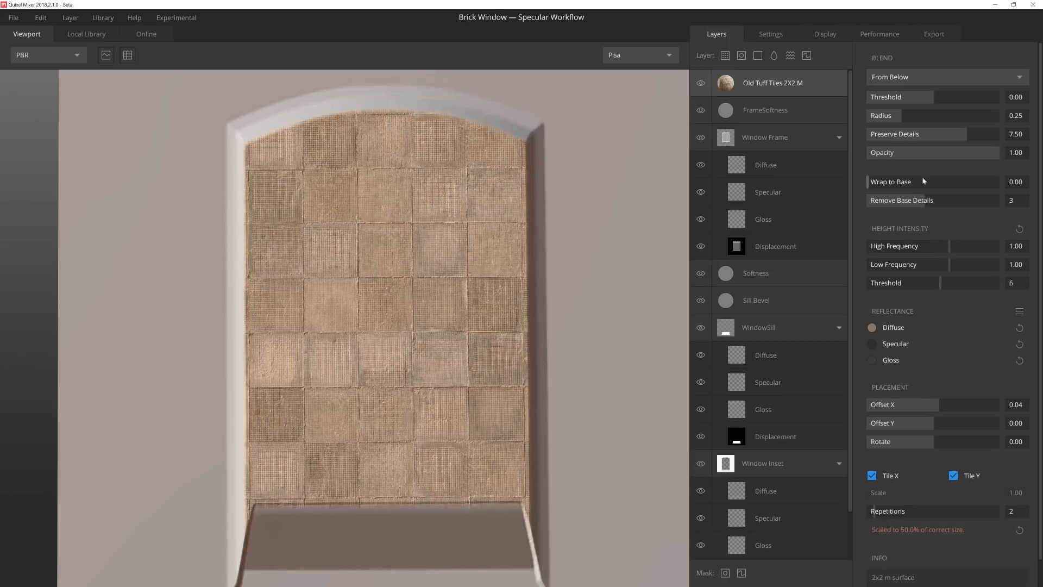
{"action": "left_click", "coordinate": [906, 186]}
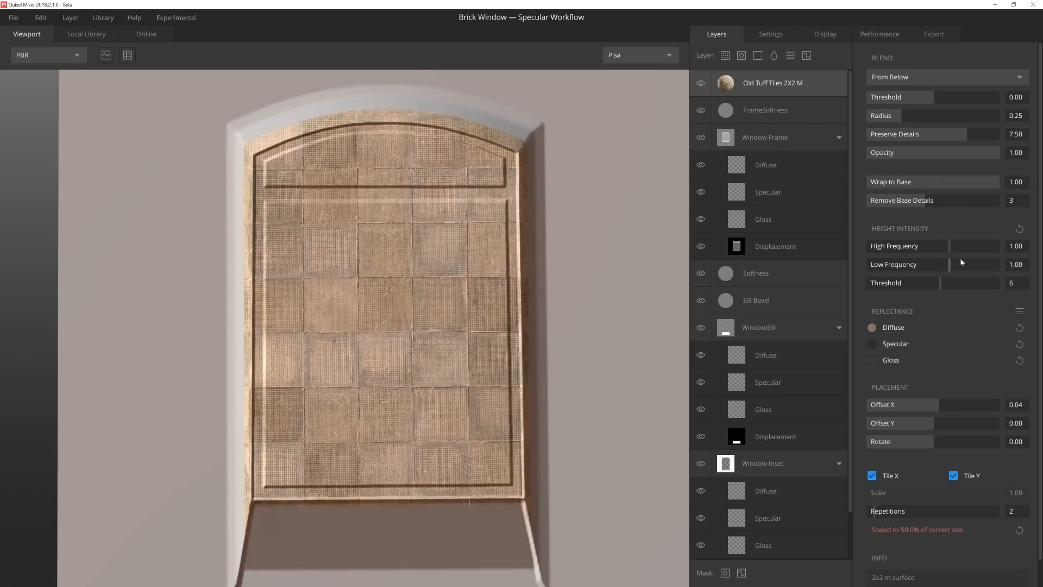
Set the Old Tuff Tiles layer's Offset X to 0.08, Offset Y to 0.02 and Opacity to 0.45
{"action": "left_click_drag", "start_coordinate": [940, 411], "coordinate": [943, 409]}
{"action": "left_click", "coordinate": [937, 423]}
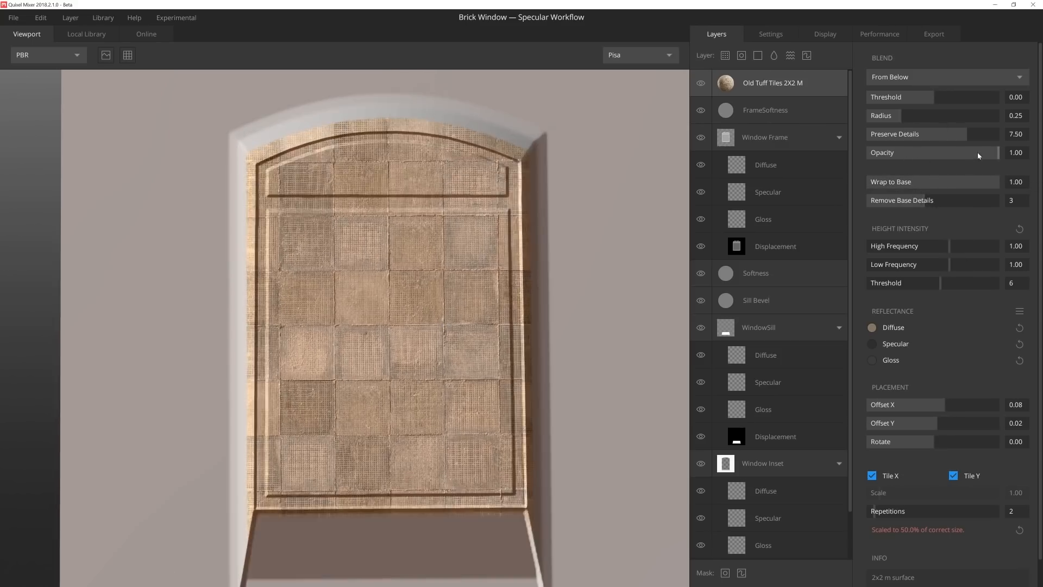
{"action": "left_click_drag", "start_coordinate": [977, 152], "coordinate": [925, 152]}
{"action": "scroll", "coordinate": [421, 246], "scroll_direction": "up", "scroll_amount": 5}
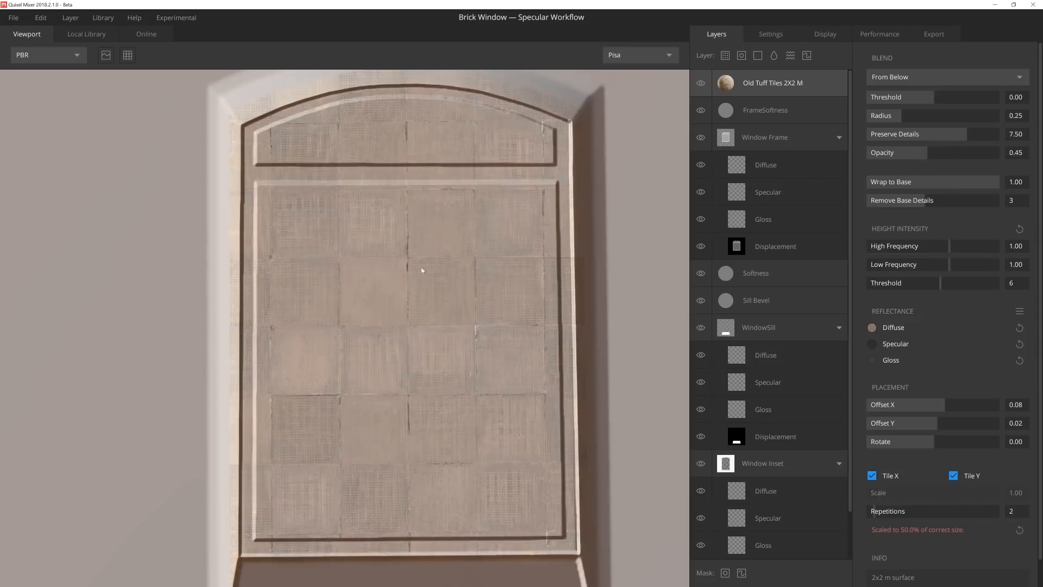
Paint vertical bars down the lower pane on the Window Frame displacement at 4.0: a central one of brush size 2.3, two side ones of 1.5
{"action": "left_click", "coordinate": [736, 246]}
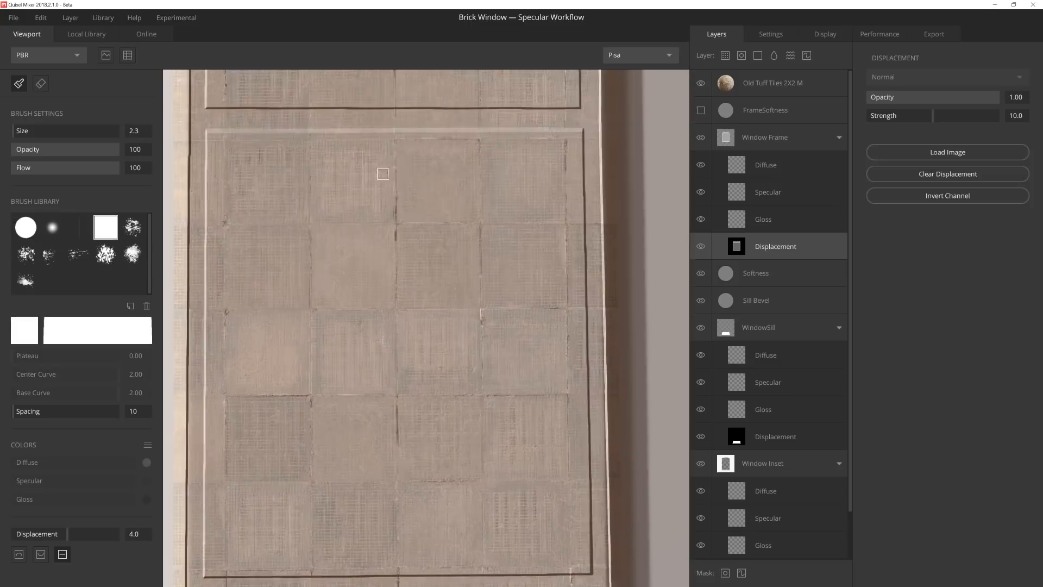
{"action": "scroll", "coordinate": [386, 163], "scroll_direction": "down", "scroll_amount": 2}
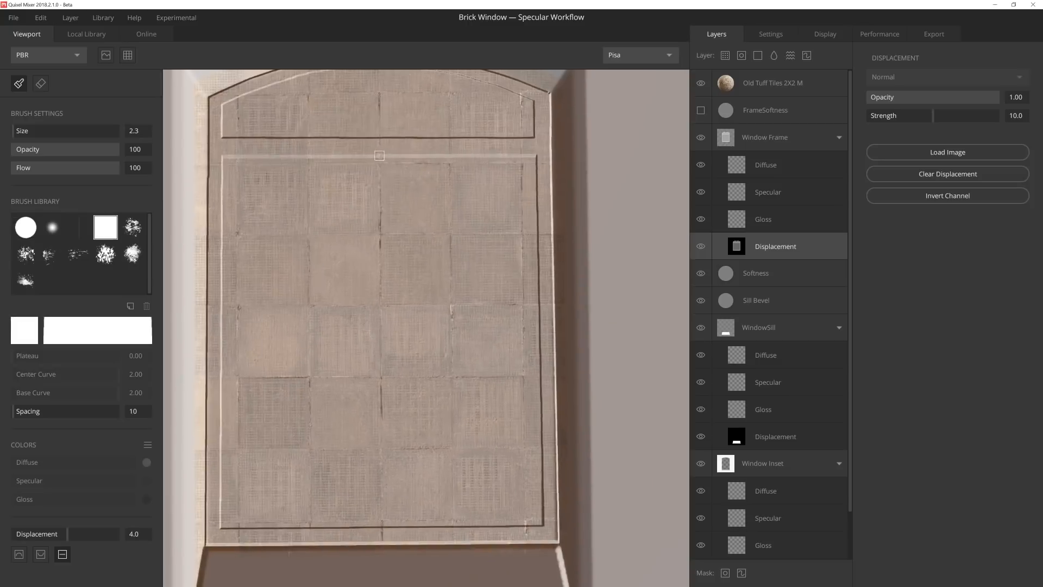
{"action": "left_click", "coordinate": [379, 156]}
{"action": "left_click", "coordinate": [382, 532], "text": "shift"}
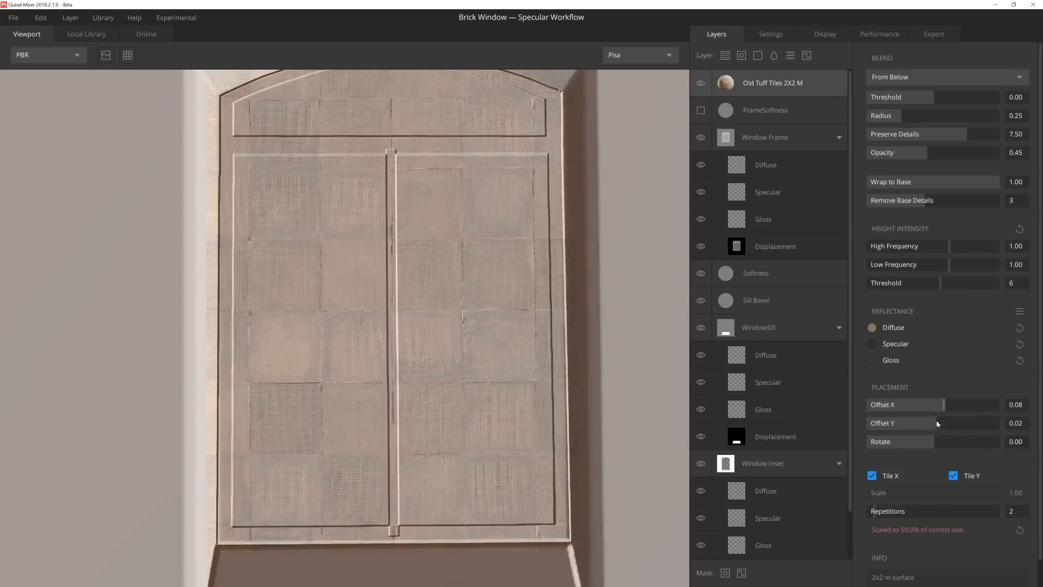
{"action": "left_click", "coordinate": [943, 407]}
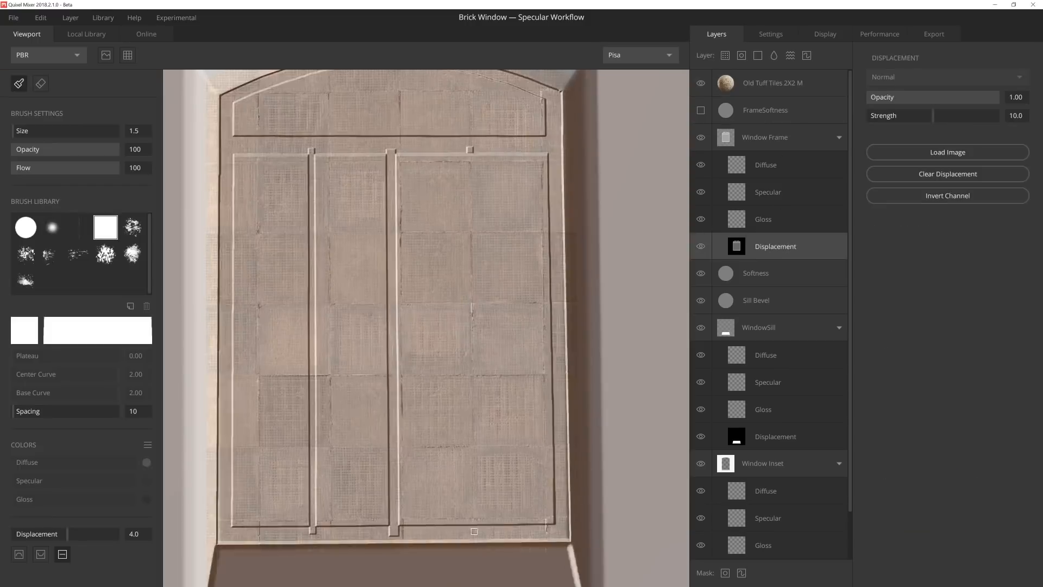
{"action": "left_click", "coordinate": [474, 531], "text": "shift"}
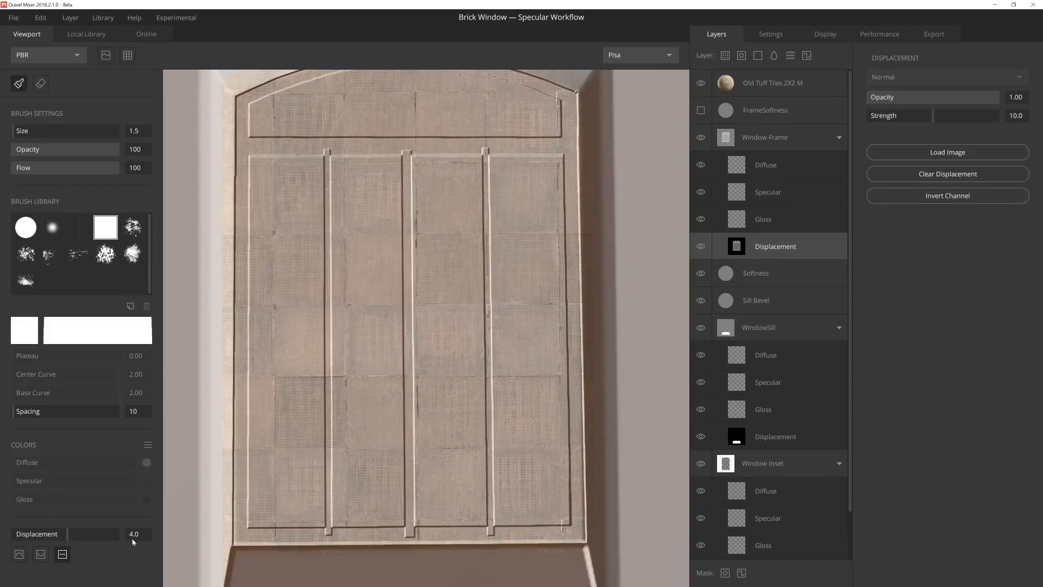
Paint evenly spaced horizontal bars across the lower pane with a square brush of size 1.0 at displacement 3.0
{"action": "left_click", "coordinate": [248, 233]}
{"action": "left_click", "coordinate": [567, 232], "text": "shift"}
{"action": "middle_click_drag", "start_coordinate": [319, 290], "coordinate": [317, 273]}
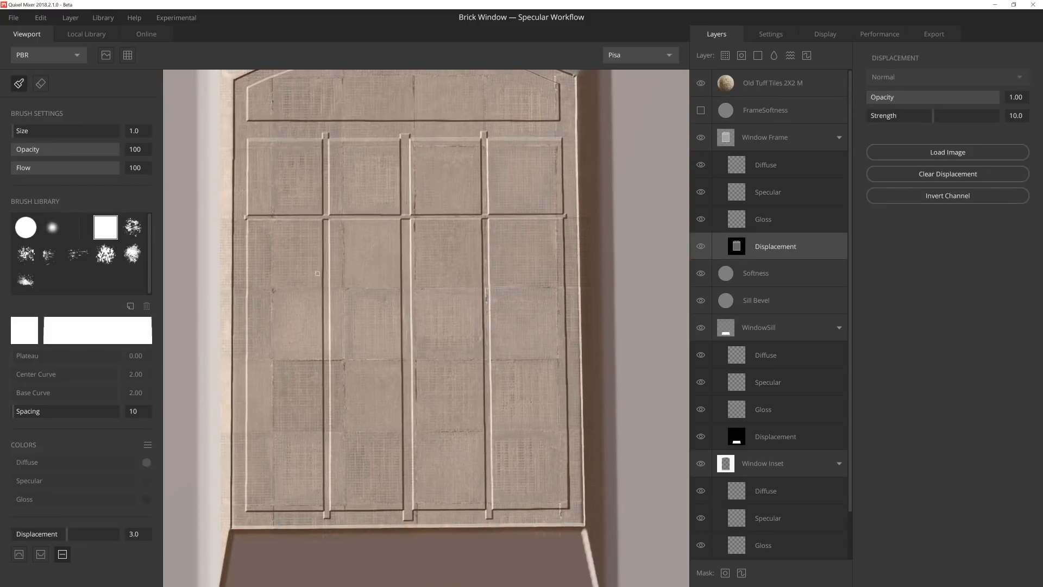
{"action": "middle_click_drag", "start_coordinate": [516, 360], "coordinate": [517, 321]}
{"action": "left_click", "coordinate": [244, 322]}
{"action": "left_click", "coordinate": [569, 322], "text": "shift"}
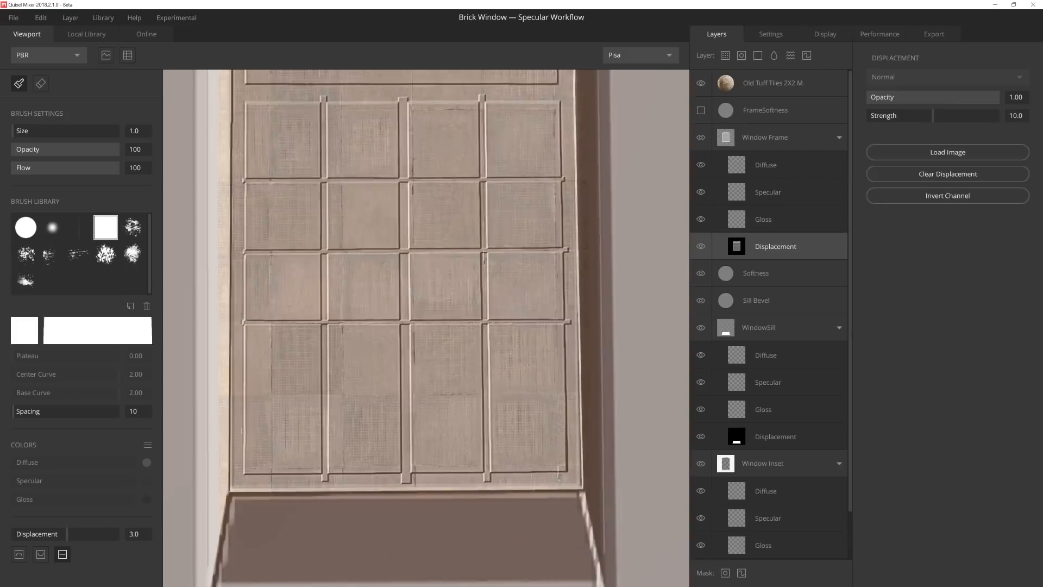
{"action": "left_click", "coordinate": [245, 365]}
{"action": "left_click", "coordinate": [573, 365], "text": "shift"}
Set the square brush to size 1.5 and displacement 4.0 at the crossings of the lower pane's bars
{"action": "scroll", "coordinate": [330, 163], "scroll_direction": "up", "scroll_amount": 5}
{"action": "left_click", "coordinate": [137, 531]}
{"action": "type", "text": "34"}
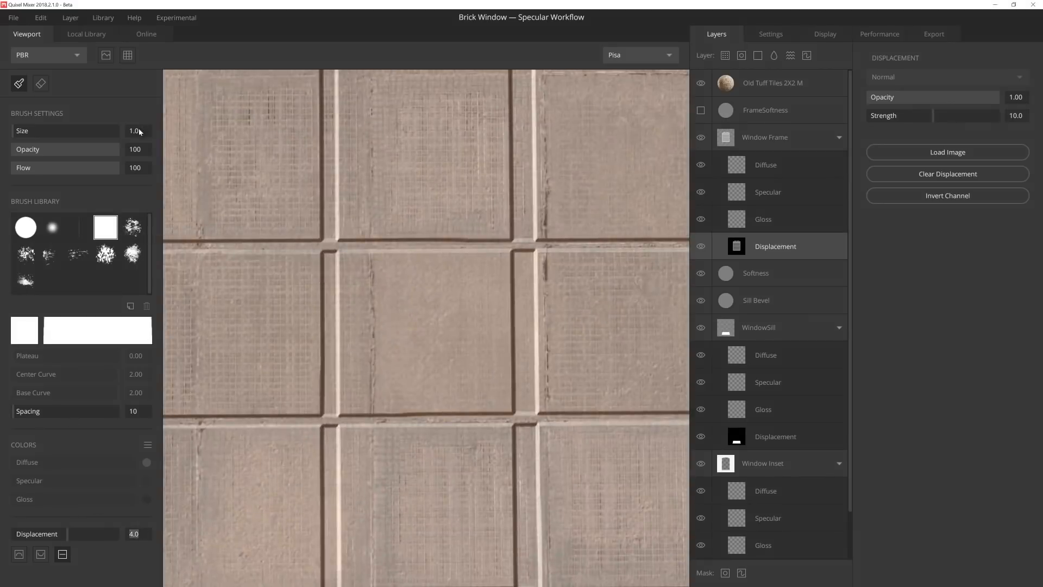
{"action": "type", "text": "1.5"}
{"action": "middle_click_drag", "start_coordinate": [330, 212], "coordinate": [348, 228]}
{"action": "scroll", "coordinate": [346, 227], "scroll_direction": "down", "scroll_amount": 2}
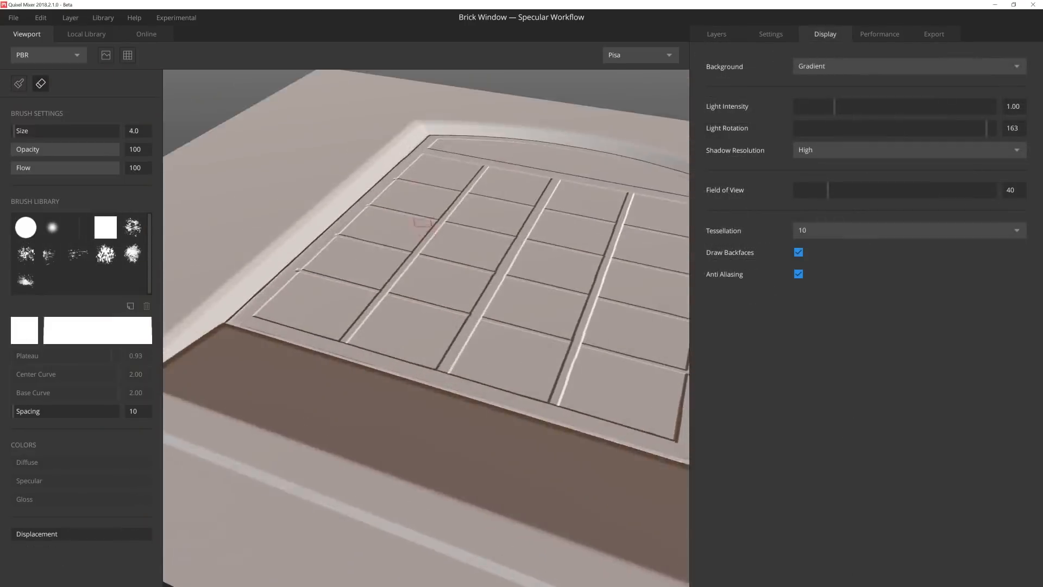
Turn on shadows in the viewport and set the Window Frame displacement strength to 6.80
{"action": "left_click", "coordinate": [110, 59]}
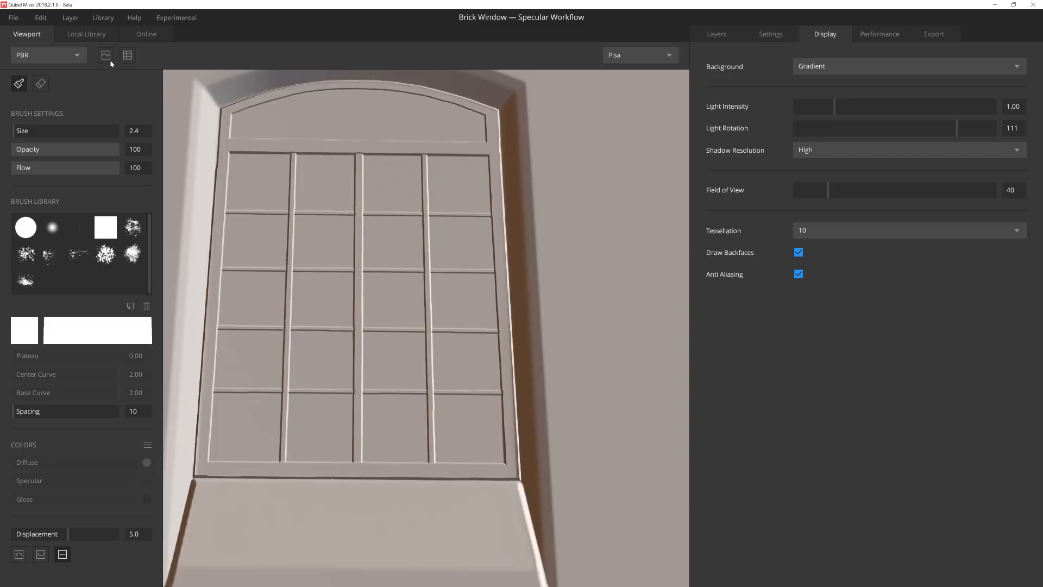
{"action": "left_click", "coordinate": [106, 55]}
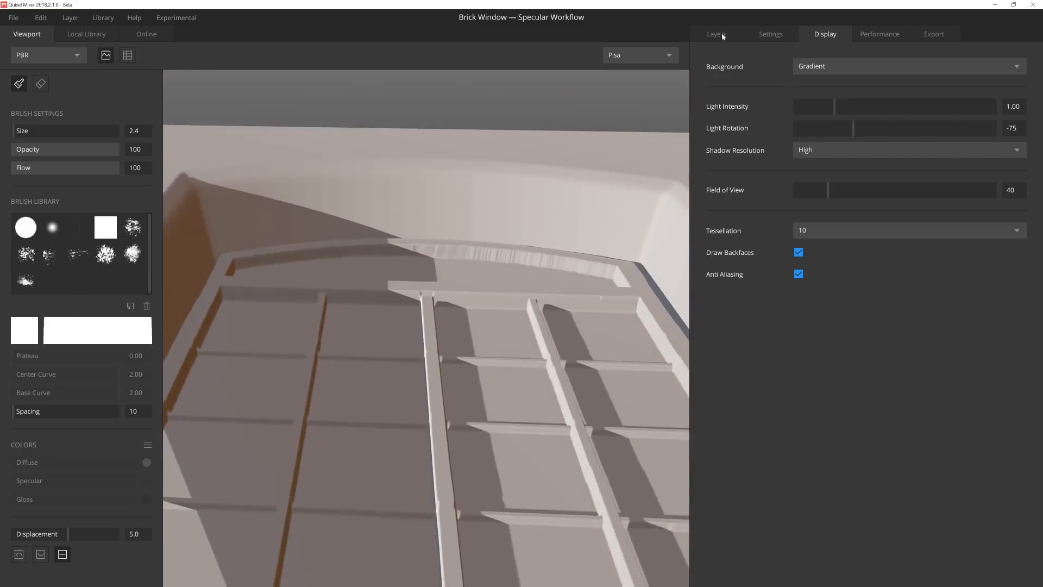
{"action": "left_click", "coordinate": [720, 34]}
{"action": "left_click_drag", "start_coordinate": [935, 118], "coordinate": [912, 115]}
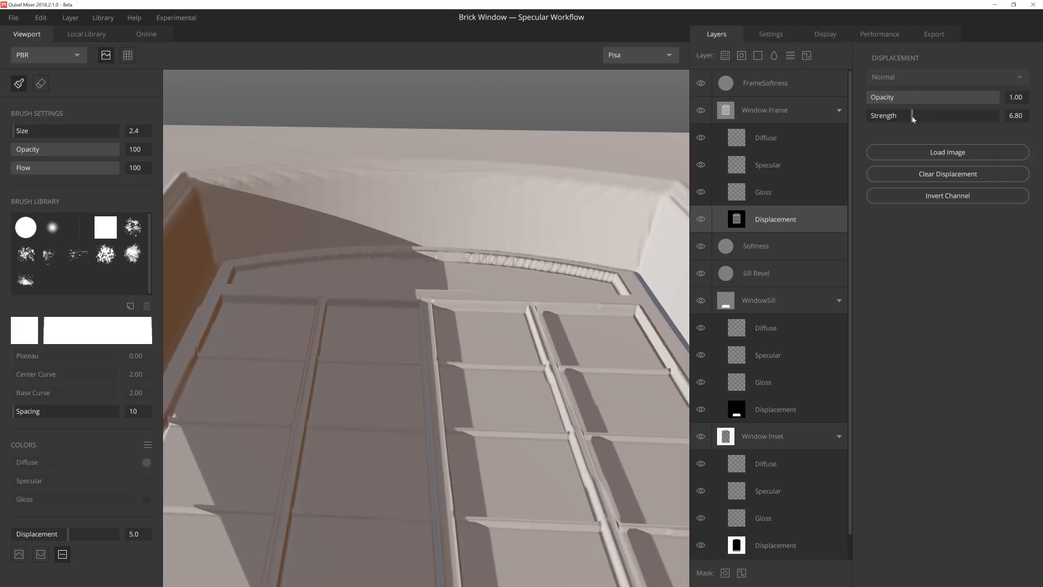
{"action": "left_click_drag", "start_coordinate": [421, 300], "coordinate": [461, 251], "text": "alt"}
{"action": "scroll", "coordinate": [462, 251], "scroll_direction": "up", "scroll_amount": 3}
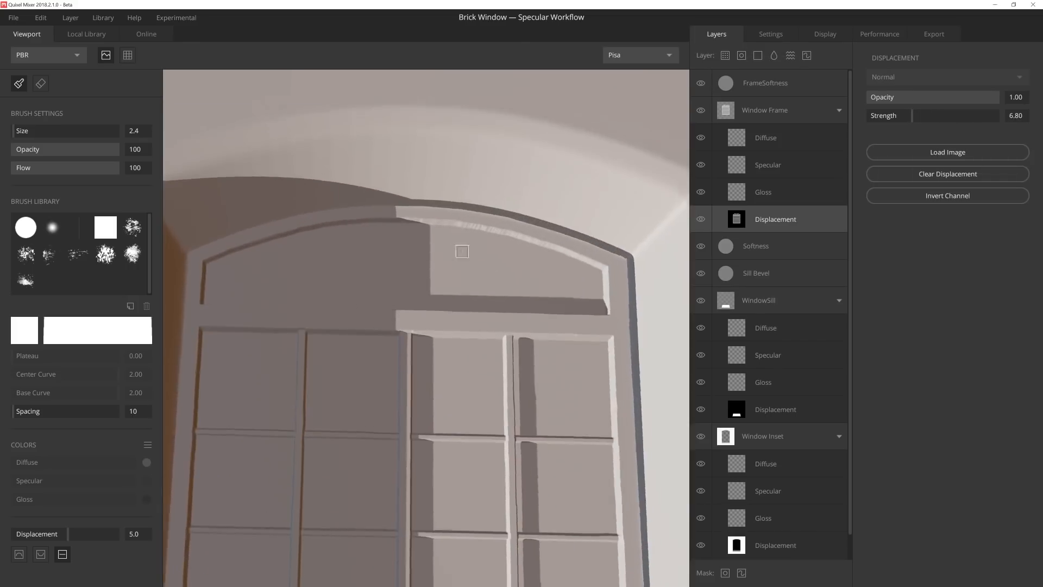
Set Remove Base Details to 4 on the FrameSoftness layer and rotate the light across the window
{"action": "left_click", "coordinate": [768, 92]}
{"action": "left_click", "coordinate": [934, 204]}
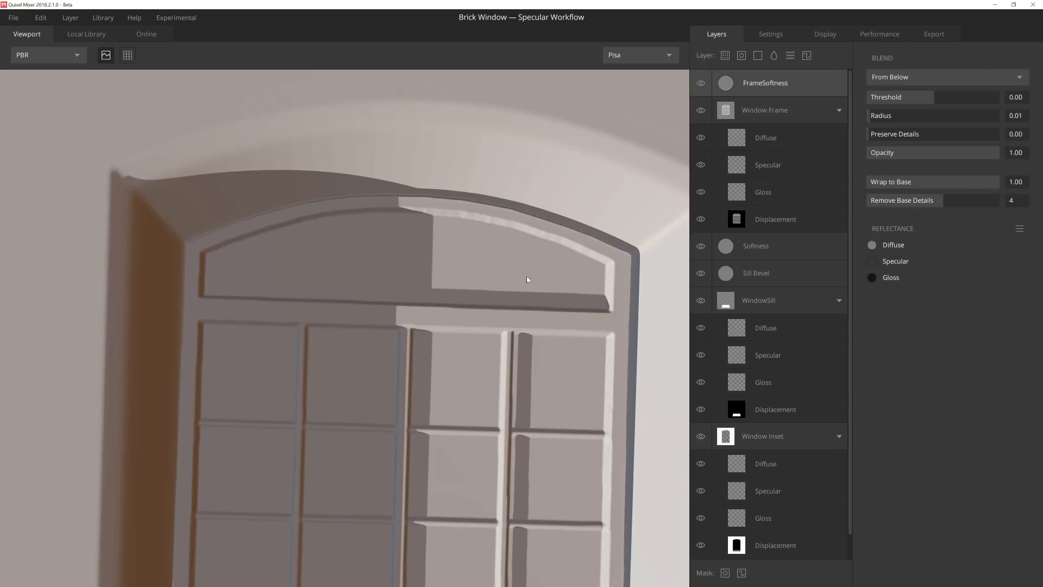
{"action": "scroll", "coordinate": [526, 276], "scroll_direction": "down", "scroll_amount": 5}
{"action": "right_click_drag", "start_coordinate": [465, 208], "coordinate": [158, 297], "text": "shift"}
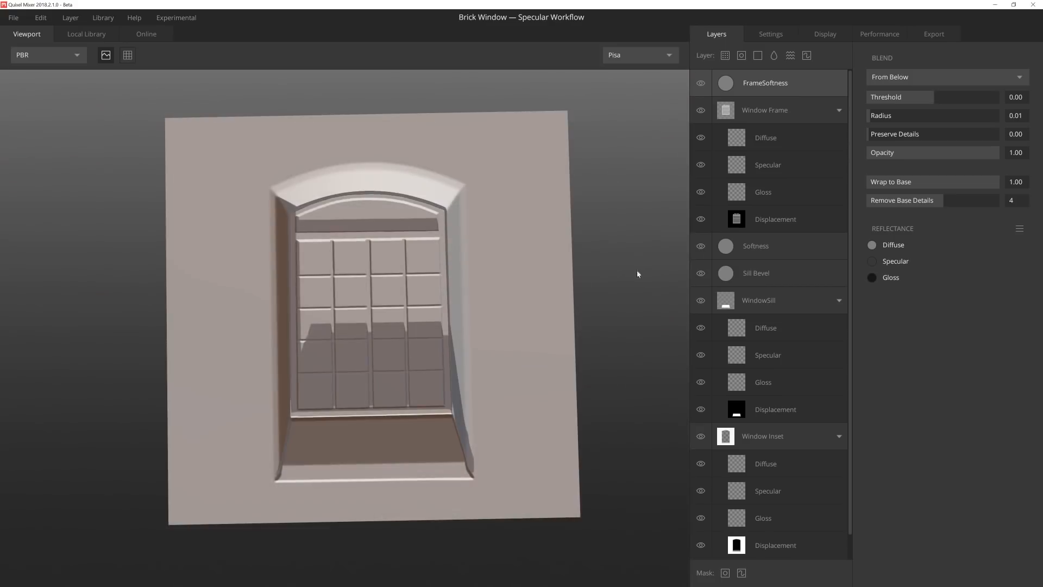
Add the Clean Base Brick surface as the top layer, blended From Above with Threshold 2.00
{"action": "left_click", "coordinate": [726, 55]}
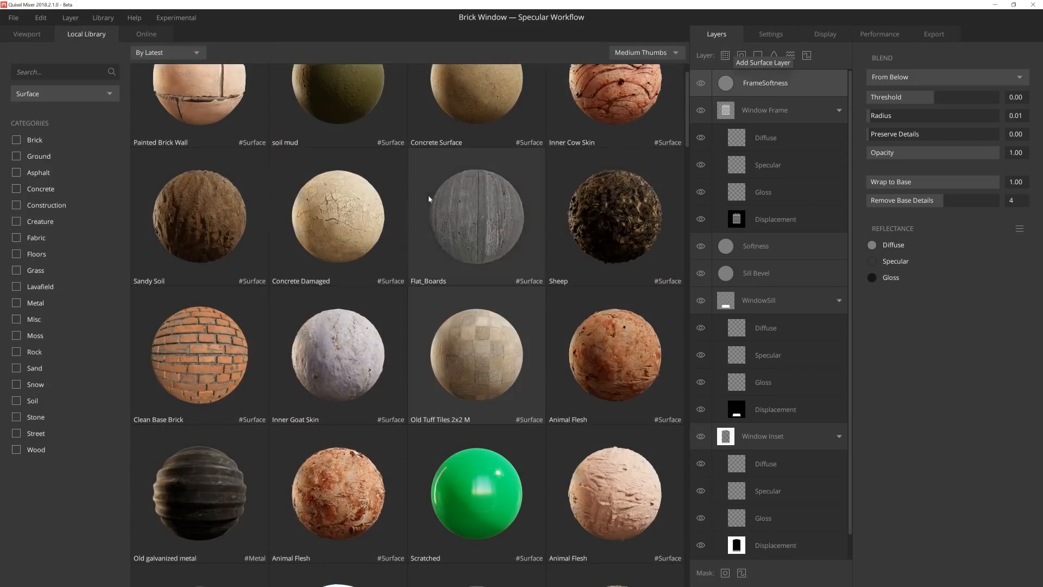
{"action": "left_click", "coordinate": [188, 353]}
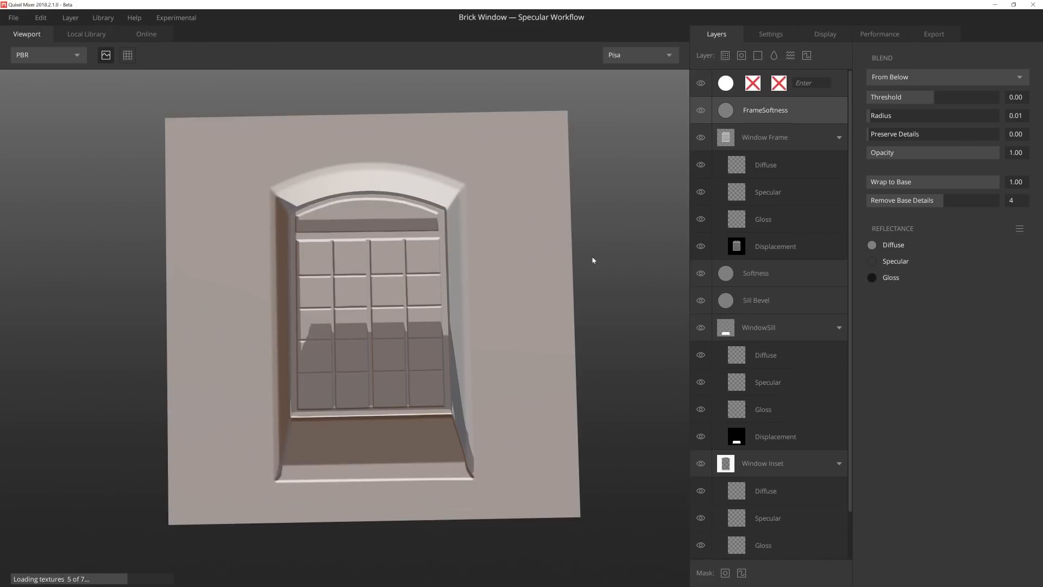
{"action": "left_click", "coordinate": [898, 79]}
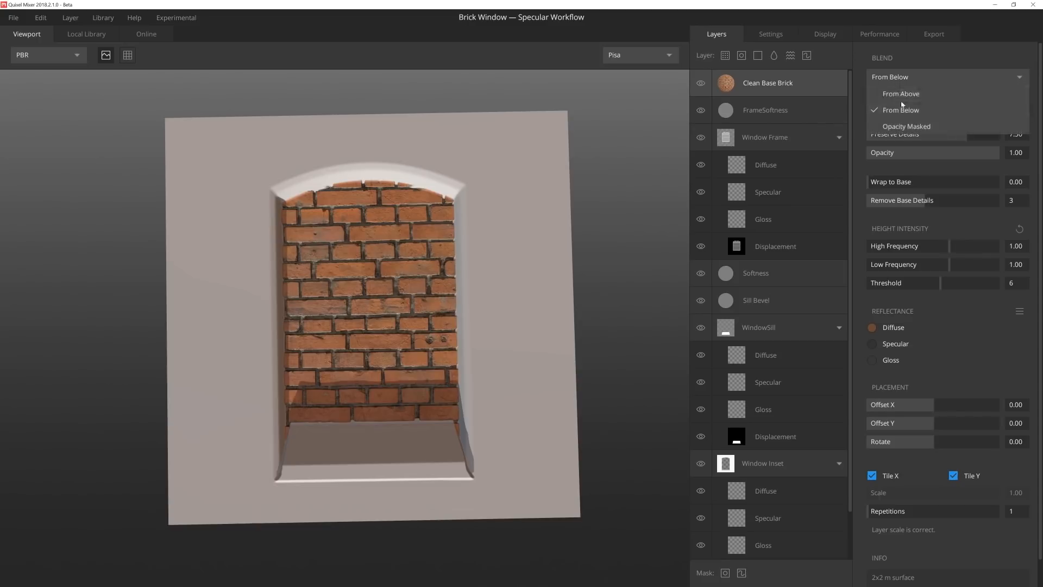
{"action": "left_click", "coordinate": [896, 86]}
{"action": "left_click_drag", "start_coordinate": [941, 98], "coordinate": [994, 98]}
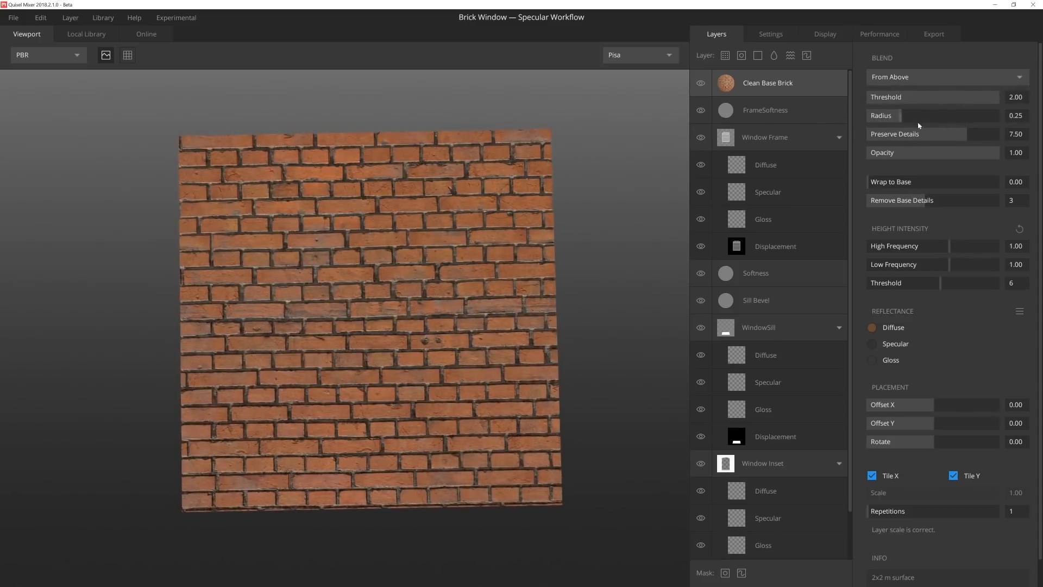
Set the Clean Base Brick layer's Wrap to Base to 1.00, Radius to 0.12 and Offset Y to 0.04
{"action": "left_click_drag", "start_coordinate": [895, 188], "coordinate": [998, 184]}
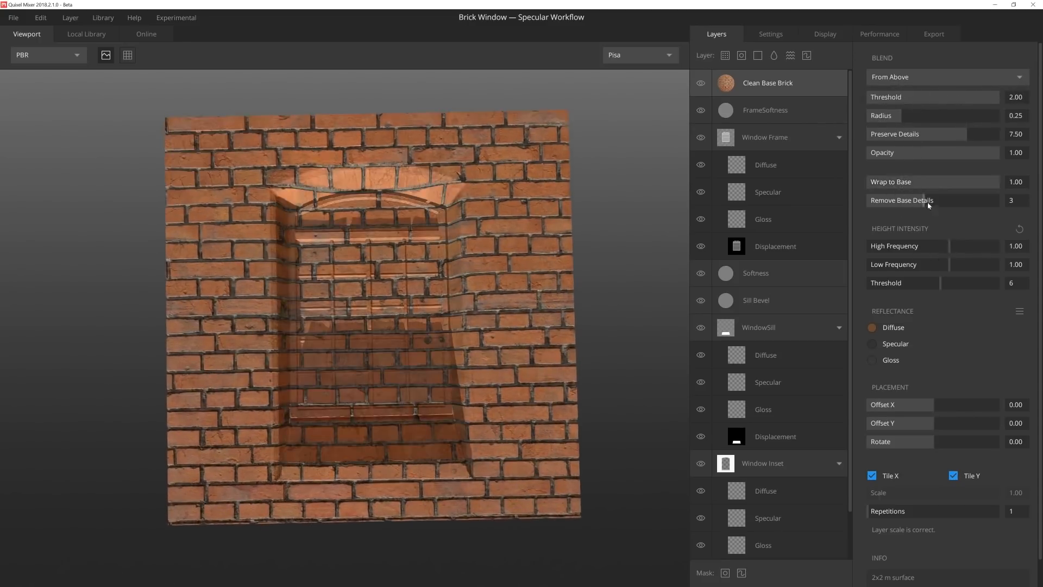
{"action": "left_click_drag", "start_coordinate": [896, 123], "coordinate": [882, 114]}
{"action": "left_click_drag", "start_coordinate": [924, 422], "coordinate": [938, 428]}
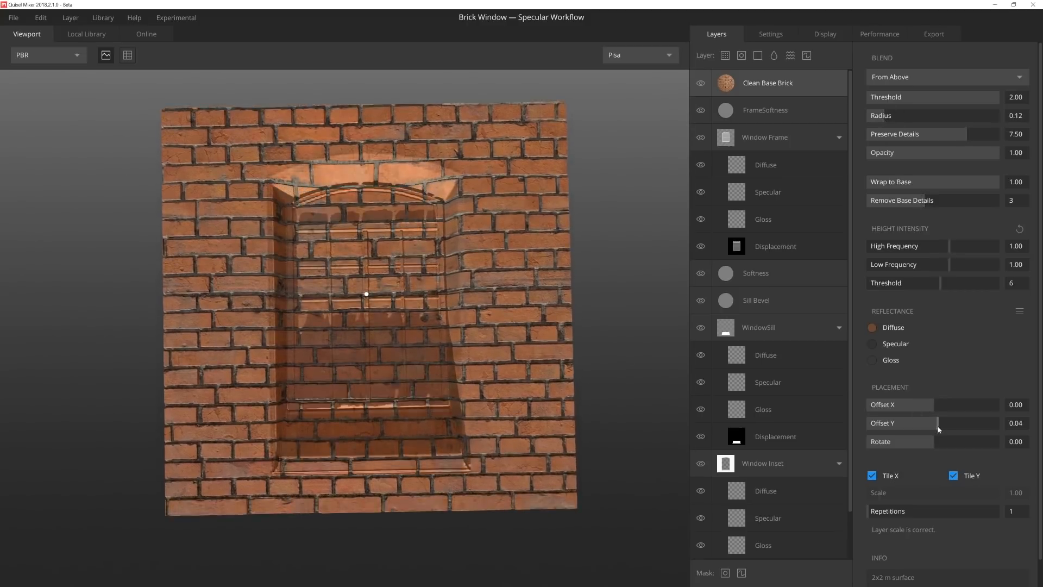
{"action": "mouse_move", "coordinate": [592, 332]}
{"action": "left_mouse_down"}
{"action": "mouse_move", "coordinate": [533, 278]}
{"action": "mouse_move", "coordinate": [529, 326]}
{"action": "left_mouse_up"}
{"action": "middle_click_drag", "start_coordinate": [528, 326], "coordinate": [525, 285]}
{"action": "left_click_drag", "start_coordinate": [525, 285], "coordinate": [500, 286]}
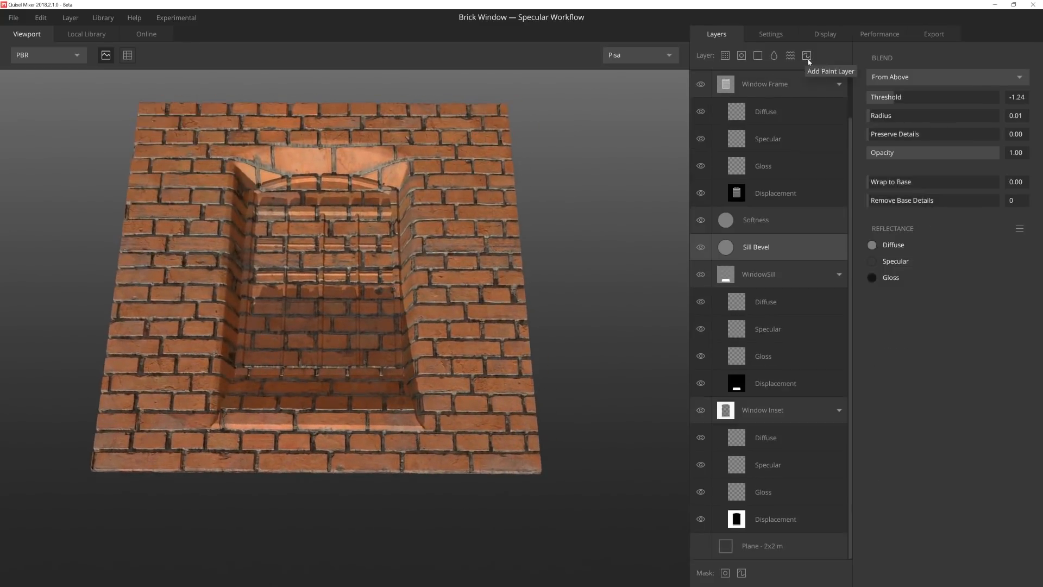
Add a Column Height paint layer above Sill Bevel and paint raised columns along both wall edges, square brush size 27.6, displacement 25.0
{"action": "left_click", "coordinate": [807, 57]}
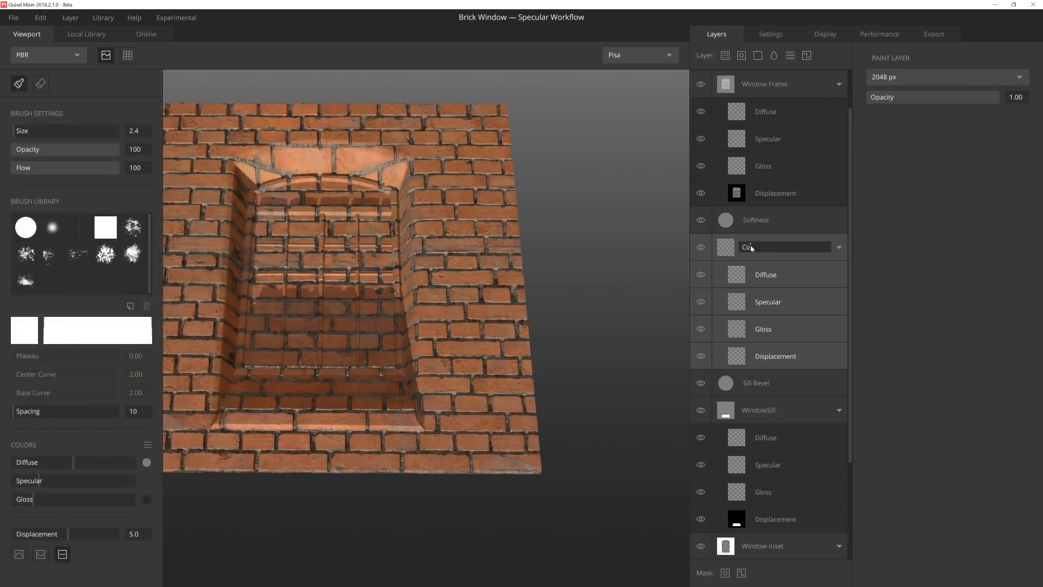
{"action": "key", "text": "Return"}
{"action": "left_click", "coordinate": [788, 356]}
{"action": "middle_click_drag", "start_coordinate": [318, 281], "coordinate": [288, 271]}
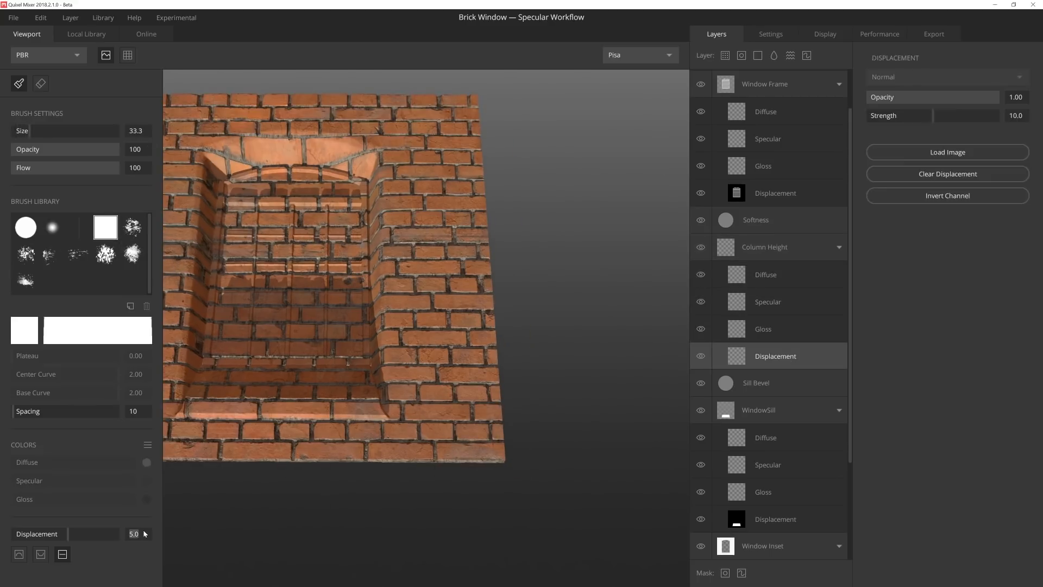
{"action": "mouse_move", "coordinate": [486, 451]}
{"action": "middle_mouse_down"}
{"action": "mouse_move", "coordinate": [478, 438]}
{"action": "mouse_move", "coordinate": [439, 436]}
{"action": "mouse_move", "coordinate": [443, 493]}
{"action": "mouse_move", "coordinate": [406, 488]}
{"action": "mouse_move", "coordinate": [438, 435]}
{"action": "mouse_move", "coordinate": [409, 163]}
{"action": "mouse_move", "coordinate": [484, 359]}
{"action": "mouse_move", "coordinate": [472, 266]}
{"action": "mouse_move", "coordinate": [473, 288]}
{"action": "middle_mouse_up"}
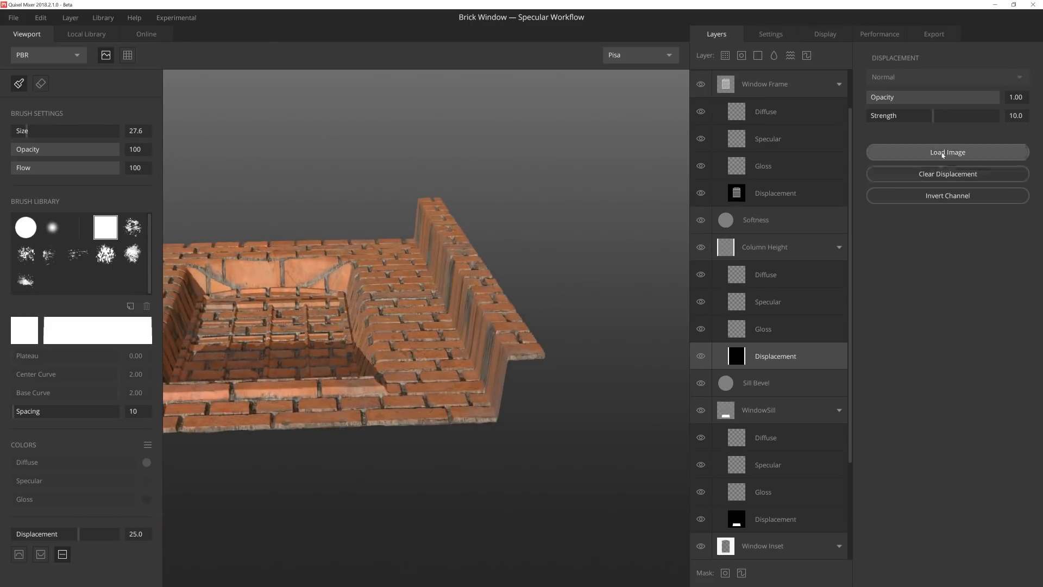
Lower the Column Height displacement strength to 2.82
{"action": "left_click_drag", "start_coordinate": [937, 115], "coordinate": [887, 116]}
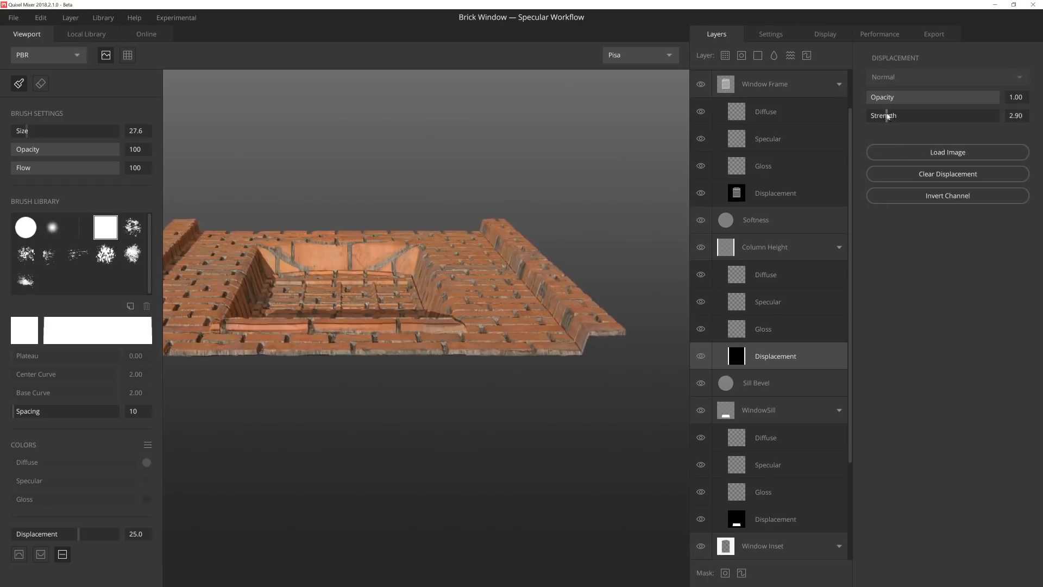
{"action": "scroll", "coordinate": [443, 294], "scroll_direction": "up", "scroll_amount": 5}
{"action": "left_click_drag", "start_coordinate": [443, 294], "coordinate": [569, 335], "text": "alt"}
{"action": "scroll", "coordinate": [391, 272], "scroll_direction": "up", "scroll_amount": 4}
{"action": "scroll", "coordinate": [455, 258], "scroll_direction": "down", "scroll_amount": 3}
{"action": "scroll", "coordinate": [516, 368], "scroll_direction": "down", "scroll_amount": 4}
{"action": "middle_click_drag", "start_coordinate": [569, 335], "coordinate": [637, 339], "text": "alt"}
{"action": "mouse_move", "coordinate": [636, 339]}
{"action": "left_mouse_down", "text": "alt"}
{"action": "mouse_move", "coordinate": [491, 375]}
{"action": "mouse_move", "coordinate": [341, 292]}
{"action": "left_mouse_up", "text": "alt"}
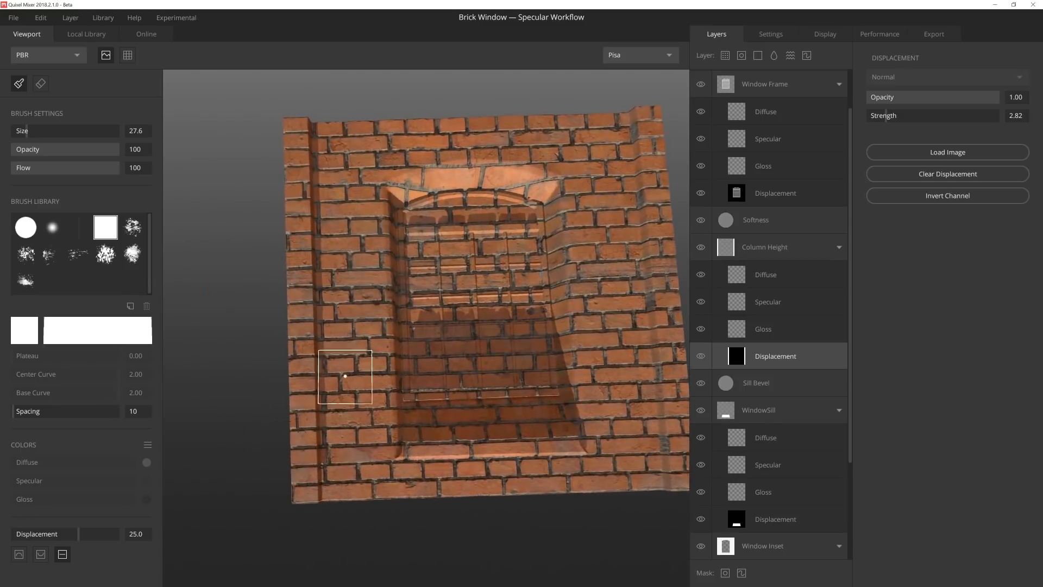
Paint a straight full-height stroke along the left column with a square brush of size 12.6 at displacement 25.0, undoing and repeating the first try
{"action": "left_click_drag", "start_coordinate": [345, 376], "coordinate": [333, 387], "text": "alt"}
{"action": "key", "text": "bracketleft"}
{"action": "key", "text": "bracketleft"}
{"action": "key", "text": "bracketleft"}
{"action": "left_click_drag", "start_coordinate": [329, 471], "coordinate": [329, 478], "text": "alt"}
{"action": "middle_click_drag", "start_coordinate": [329, 478], "coordinate": [356, 430], "text": "alt"}
{"action": "key", "text": "bracketleft"}
{"action": "key", "text": "bracketleft"}
{"action": "key", "text": "bracketleft"}
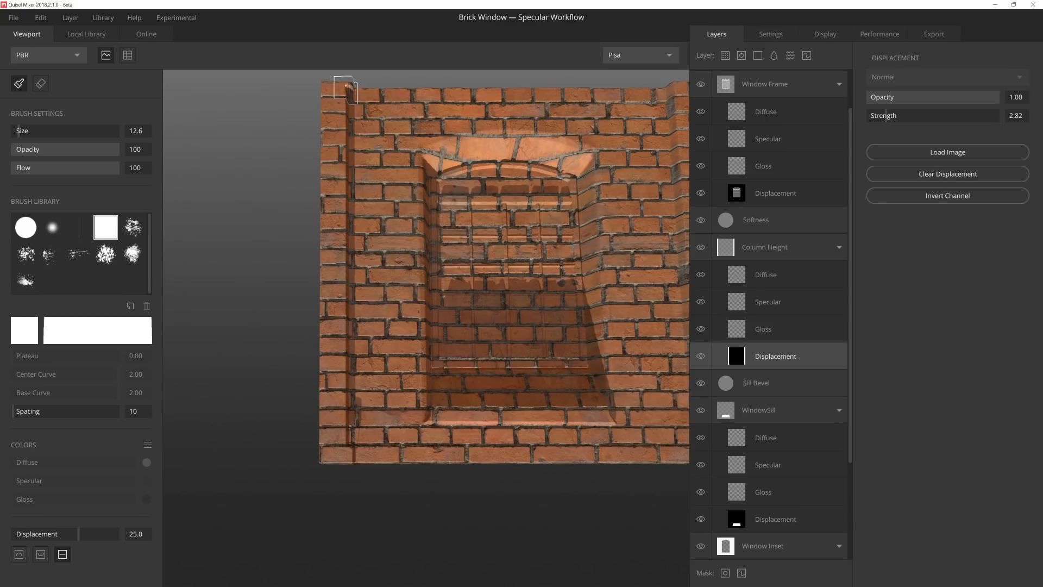
{"action": "left_click", "coordinate": [342, 87], "text": "shift"}
{"action": "key", "text": "ctrl+z"}
{"action": "left_click", "coordinate": [339, 89], "text": "shift"}
{"action": "mouse_move", "coordinate": [559, 326]}
{"action": "middle_mouse_down", "text": "alt"}
{"action": "mouse_move", "coordinate": [452, 320]}
{"action": "mouse_move", "coordinate": [440, 336]}
{"action": "middle_mouse_up", "text": "alt"}
{"action": "key", "text": "t"}
{"action": "key", "text": "t"}
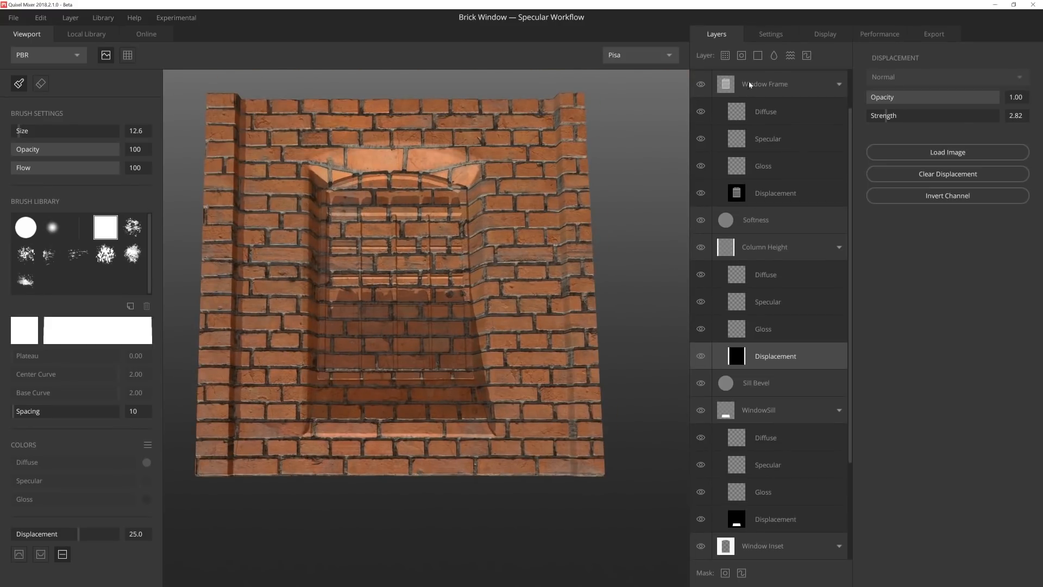
Change the Clean Base Brick layer's diffuse colour to the dark brown 34302D
{"action": "scroll", "coordinate": [749, 85], "scroll_direction": "up", "scroll_amount": 2}
{"action": "left_click", "coordinate": [766, 83]}
{"action": "left_click", "coordinate": [872, 327]}
{"action": "left_click", "coordinate": [531, 322]}
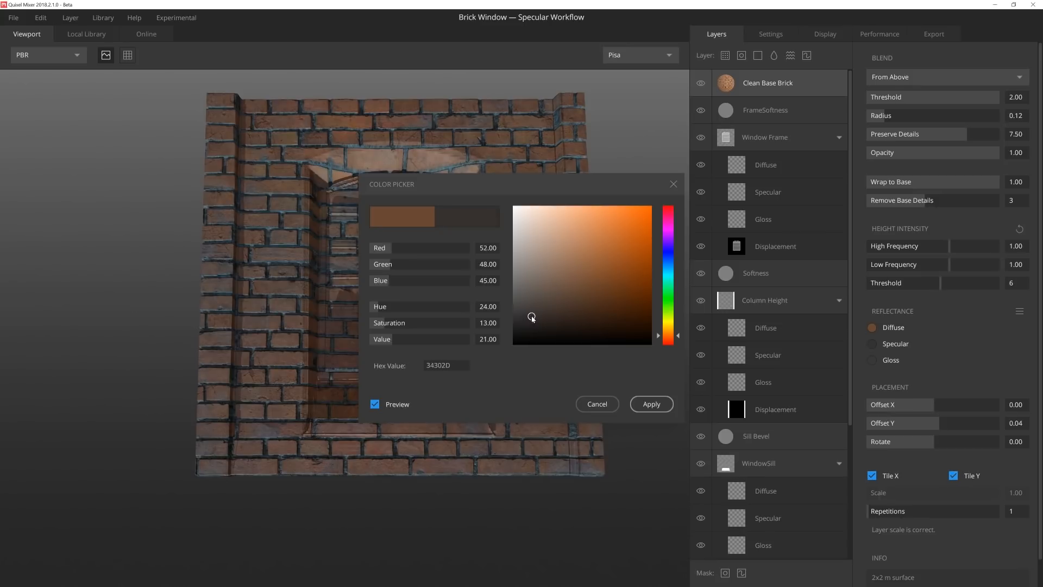
{"action": "left_click", "coordinate": [652, 404]}
{"action": "left_click_drag", "start_coordinate": [407, 321], "coordinate": [410, 331], "text": "alt"}
Paint a straight horizontal band along the wall's lower edge between the columns on Column Height's displacement, square brush size 8.3, displacement 15.0
{"action": "left_click", "coordinate": [780, 411]}
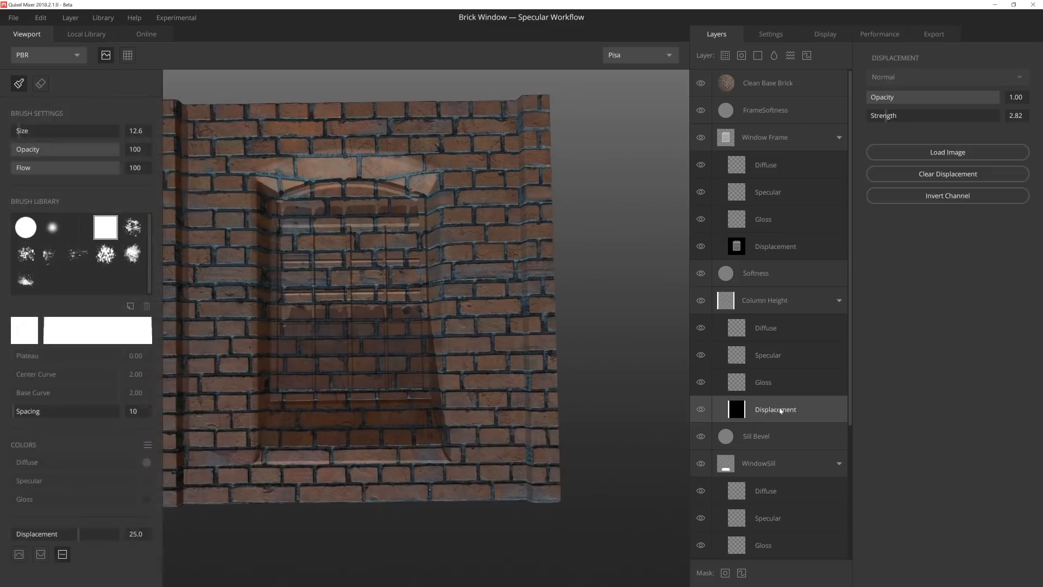
{"action": "middle_click_drag", "start_coordinate": [456, 409], "coordinate": [391, 308]}
{"action": "scroll", "coordinate": [434, 403], "scroll_direction": "up", "scroll_amount": 3}
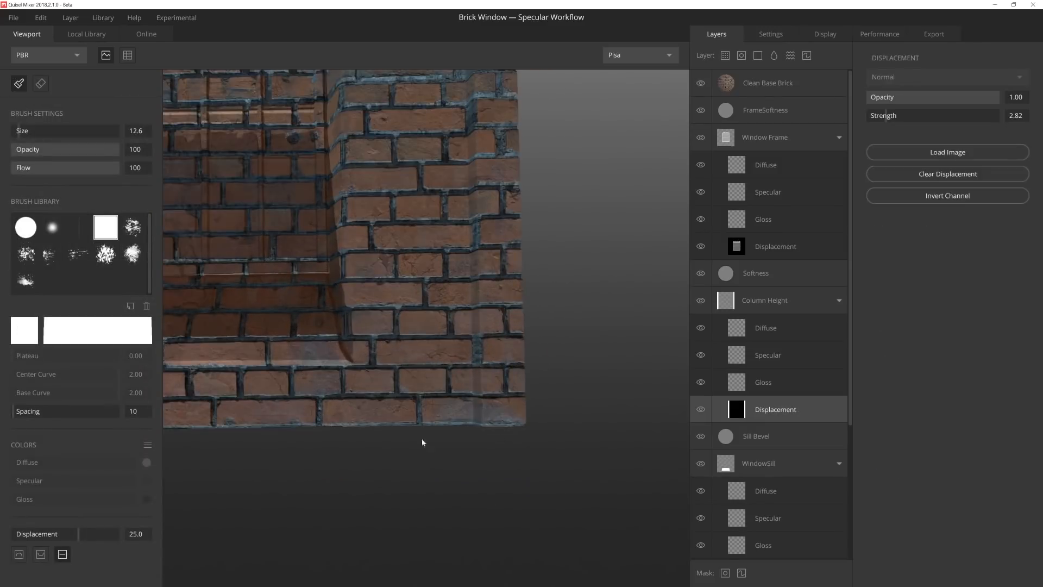
{"action": "type", "text": "15"}
{"action": "key", "text": "Return"}
{"action": "scroll", "coordinate": [435, 429], "scroll_direction": "up", "scroll_amount": 2}
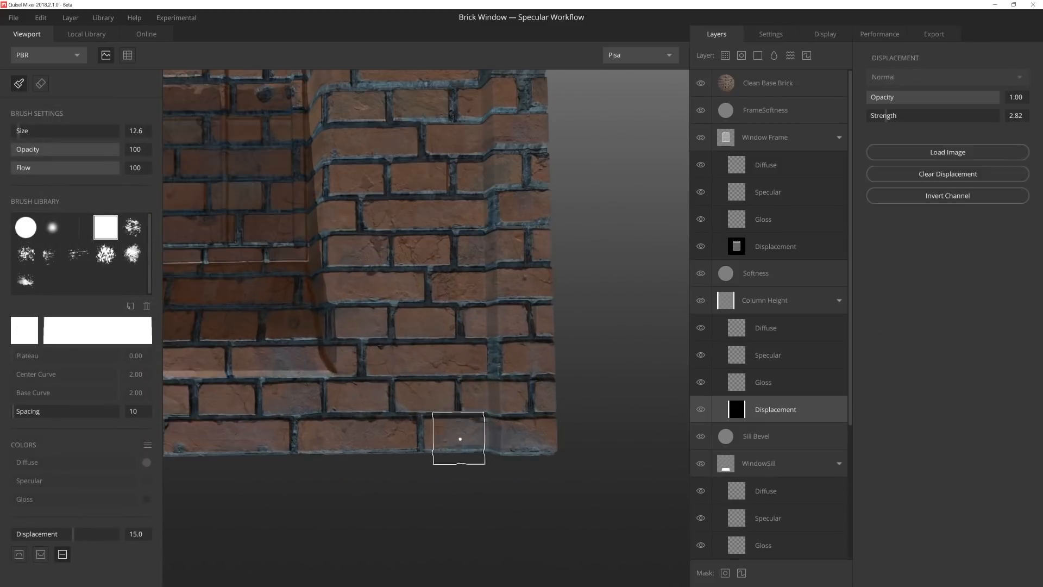
{"action": "left_click", "coordinate": [472, 435]}
{"action": "middle_click_drag", "start_coordinate": [217, 426], "coordinate": [637, 403]}
{"action": "left_click", "coordinate": [255, 415], "text": "shift"}
{"action": "mouse_move", "coordinate": [448, 426]}
{"action": "left_mouse_down", "text": "alt"}
{"action": "mouse_move", "coordinate": [474, 344]}
{"action": "mouse_move", "coordinate": [444, 363]}
{"action": "mouse_move", "coordinate": [471, 445]}
{"action": "left_mouse_up", "text": "alt"}
{"action": "scroll", "coordinate": [470, 445], "scroll_direction": "down", "scroll_amount": 3}
{"action": "middle_click_drag", "start_coordinate": [470, 445], "coordinate": [424, 390]}
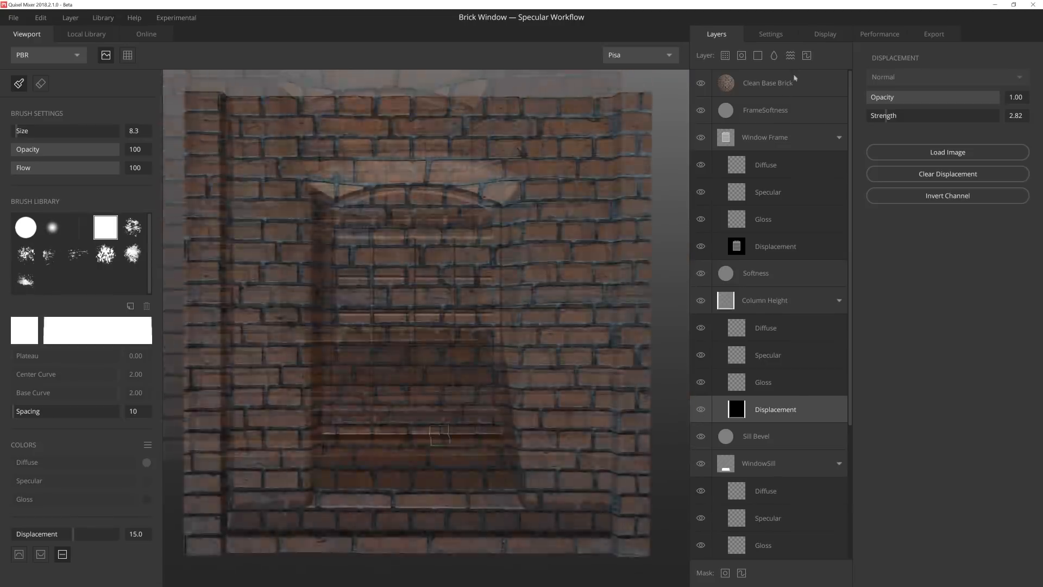
Add the Painted Brick Wall surface above Clean Base Brick with From Above blending
{"action": "left_click", "coordinate": [761, 83]}
{"action": "left_click", "coordinate": [725, 55]}
{"action": "left_click", "coordinate": [220, 130]}
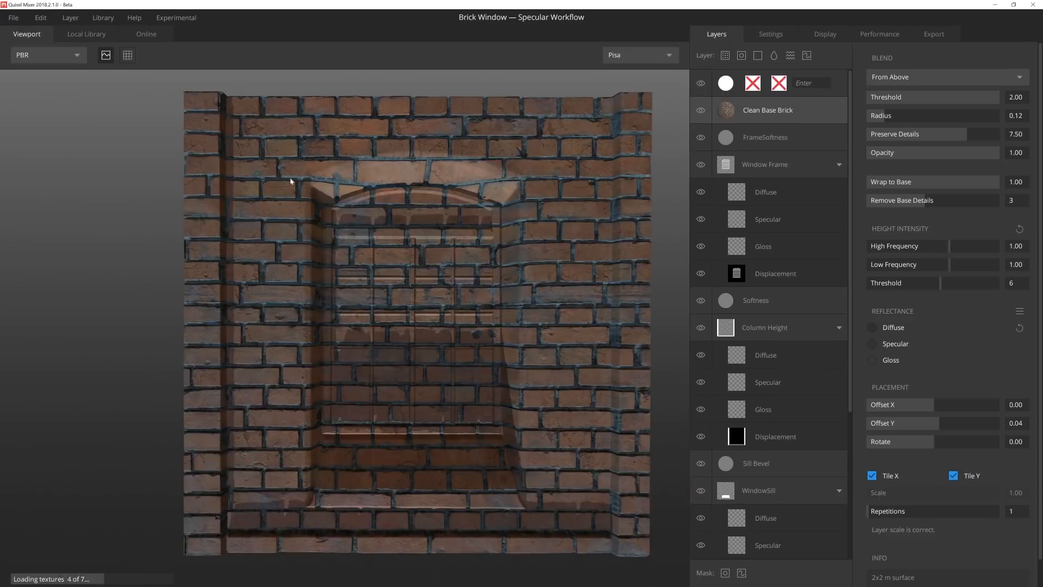
{"action": "middle_click_drag", "start_coordinate": [436, 249], "coordinate": [380, 289]}
{"action": "left_click", "coordinate": [896, 77]}
{"action": "left_click", "coordinate": [890, 92]}
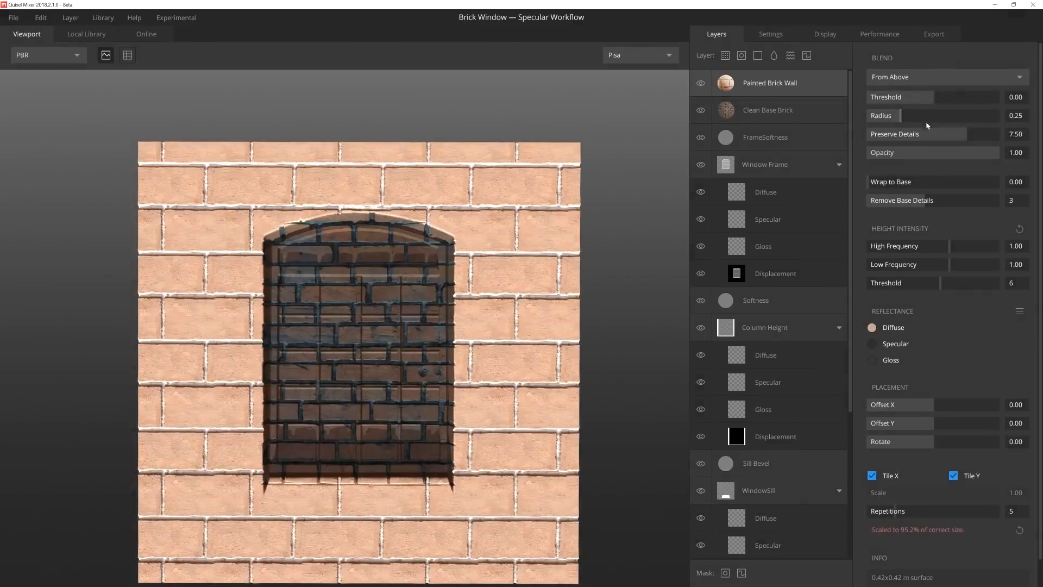
Set the Painted Brick Wall layer's Wrap to Base to 1.00 and its blend Threshold to 0.12
{"action": "left_click_drag", "start_coordinate": [931, 101], "coordinate": [931, 99]}
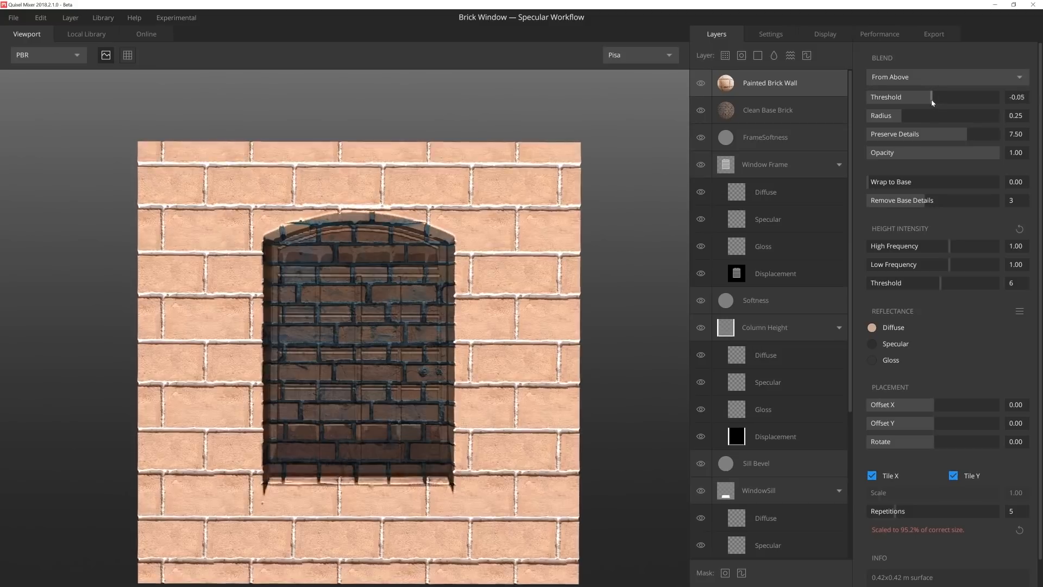
{"action": "left_click_drag", "start_coordinate": [940, 183], "coordinate": [1042, 183]}
{"action": "left_click_drag", "start_coordinate": [933, 97], "coordinate": [943, 97]}
{"action": "middle_click_drag", "start_coordinate": [345, 163], "coordinate": [347, 189]}
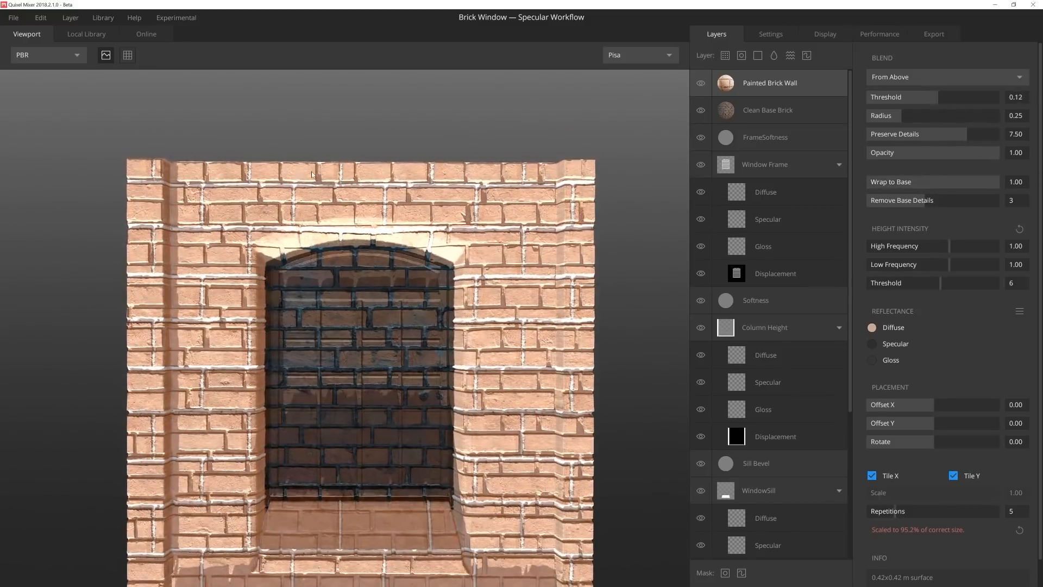
{"action": "scroll", "coordinate": [347, 189], "scroll_direction": "up", "scroll_amount": 3}
{"action": "left_click_drag", "start_coordinate": [347, 189], "coordinate": [336, 209]}
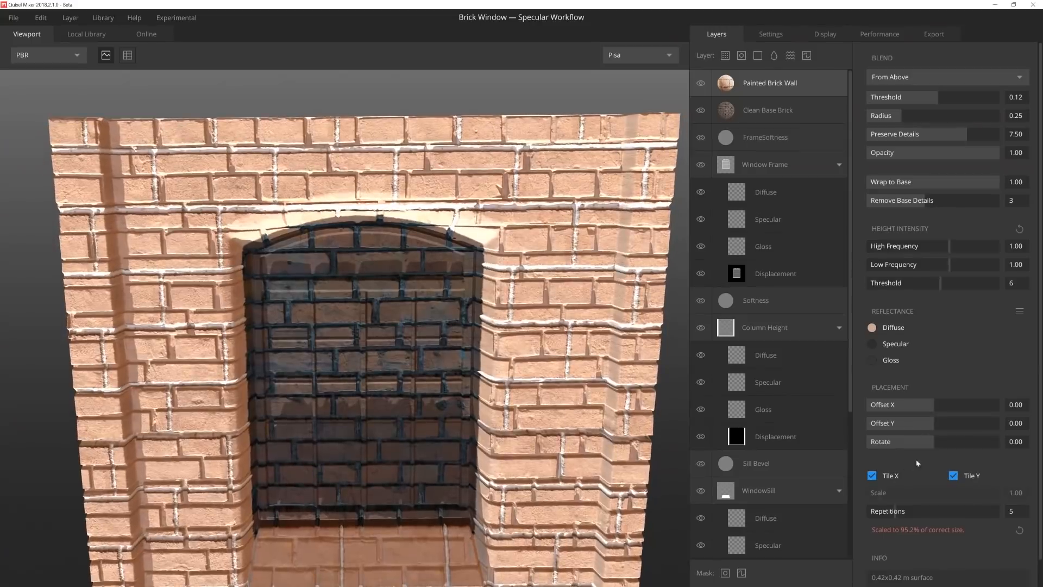
Name the new surface layer Brick Concrete Top, with Offset Y 0.01 and a dark grey diffuse colour
{"action": "left_click_drag", "start_coordinate": [933, 422], "coordinate": [934, 424]}
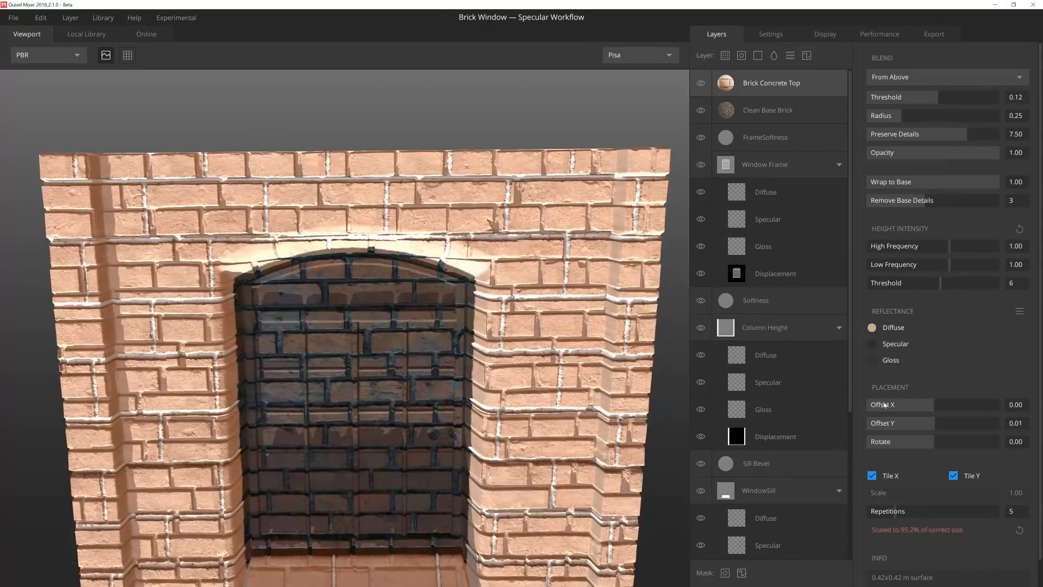
{"action": "left_click", "coordinate": [872, 327]}
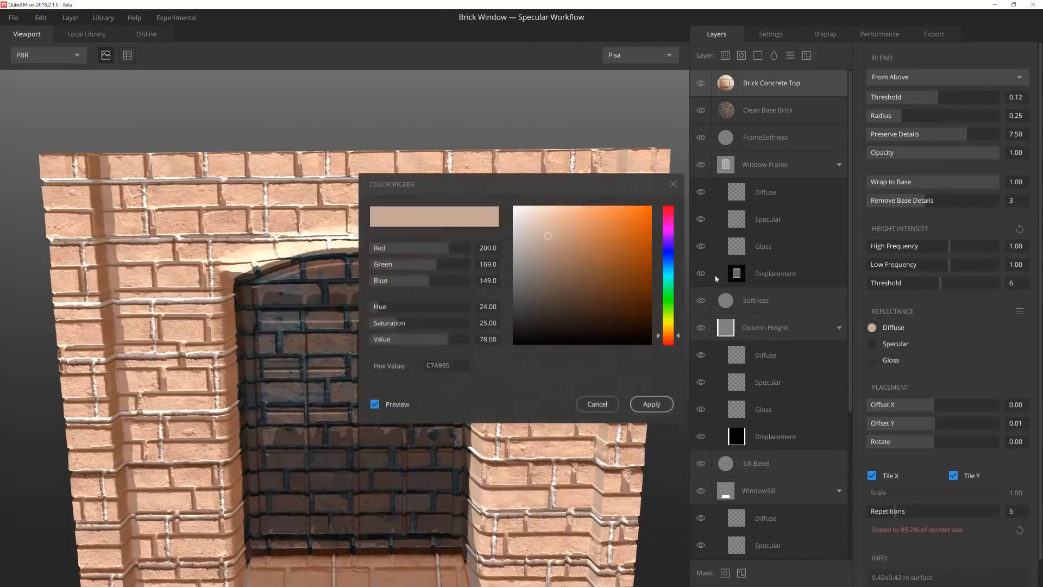
{"action": "left_click_drag", "start_coordinate": [516, 307], "coordinate": [500, 310]}
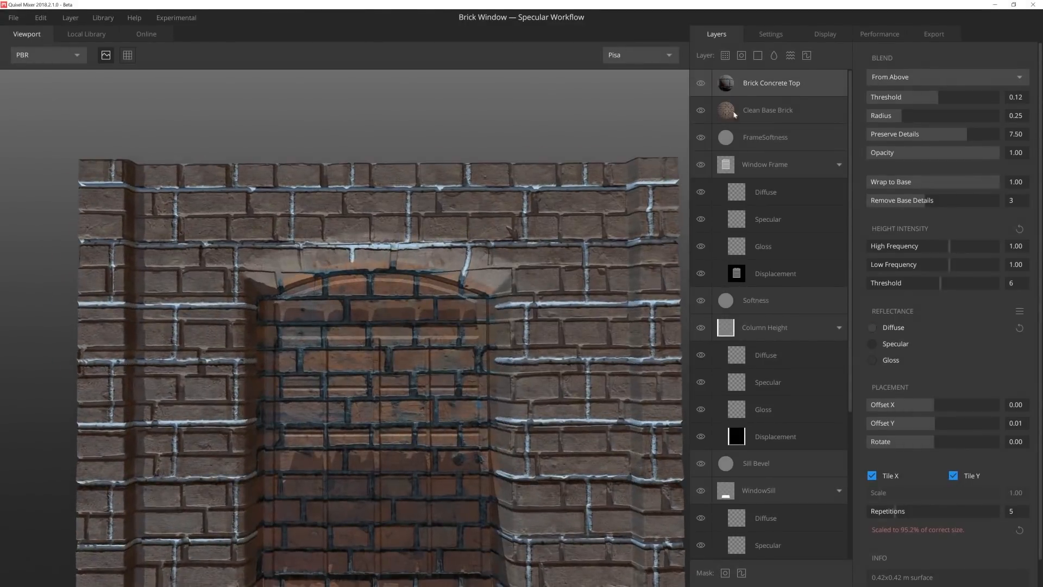
Hide the Clean Base Brick layer and add a paint mask to Brick Concrete Top
{"action": "left_click", "coordinate": [733, 114]}
{"action": "left_click", "coordinate": [735, 90]}
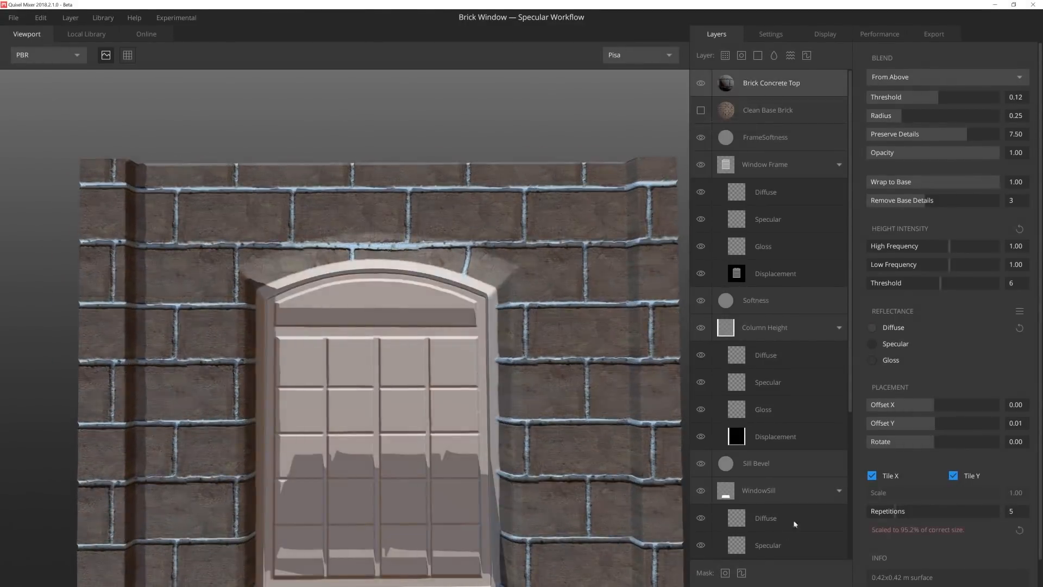
{"action": "left_click", "coordinate": [740, 573]}
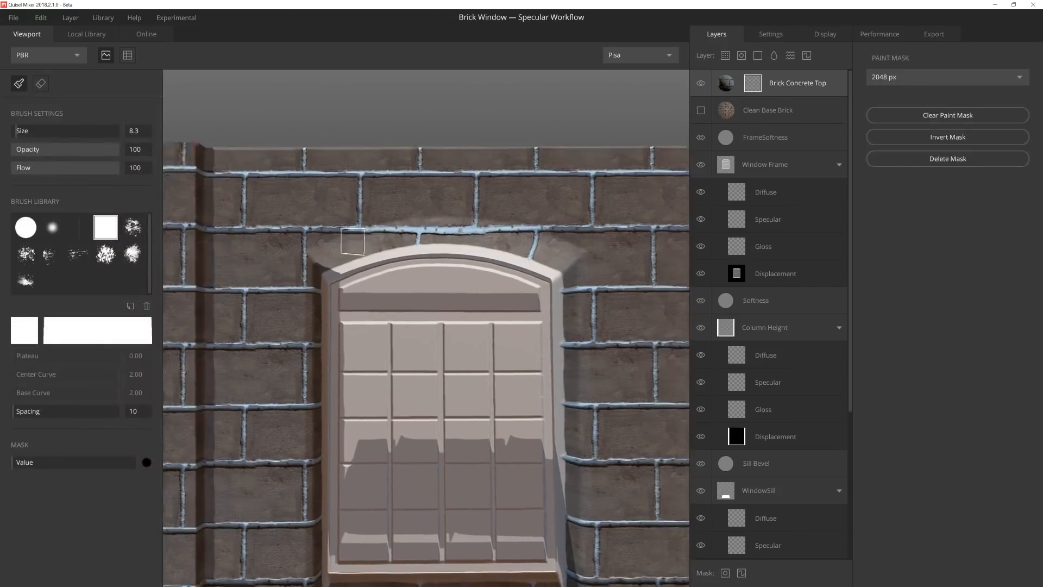
Set Brick Concrete Top's Offset X to 0.15 to center the bricks over the window arch
{"action": "middle_click_drag", "start_coordinate": [353, 242], "coordinate": [311, 238]}
{"action": "left_click", "coordinate": [731, 86]}
{"action": "left_click_drag", "start_coordinate": [936, 409], "coordinate": [953, 405]}
{"action": "middle_click_drag", "start_coordinate": [363, 424], "coordinate": [349, 450]}
Mask Brick Concrete Top off the columns, side walls and sill area with a black square brush of size 53.7
{"action": "left_click", "coordinate": [753, 87]}
{"action": "scroll", "coordinate": [348, 273], "scroll_direction": "down", "scroll_amount": 4}
{"action": "mouse_move", "coordinate": [224, 275]}
{"action": "middle_mouse_down"}
{"action": "mouse_move", "coordinate": [347, 273]}
{"action": "mouse_move", "coordinate": [294, 320]}
{"action": "middle_mouse_up"}
{"action": "scroll", "coordinate": [293, 320], "scroll_direction": "up", "scroll_amount": 4}
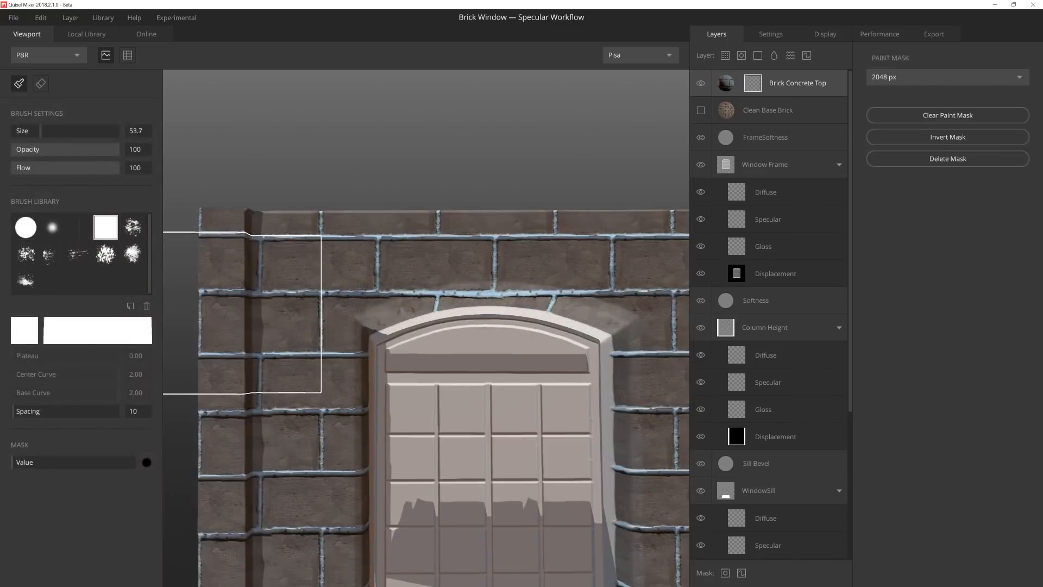
{"action": "left_click", "coordinate": [241, 313]}
{"action": "middle_click_drag", "start_coordinate": [646, 239], "coordinate": [395, 205]}
{"action": "left_click", "coordinate": [440, 179]}
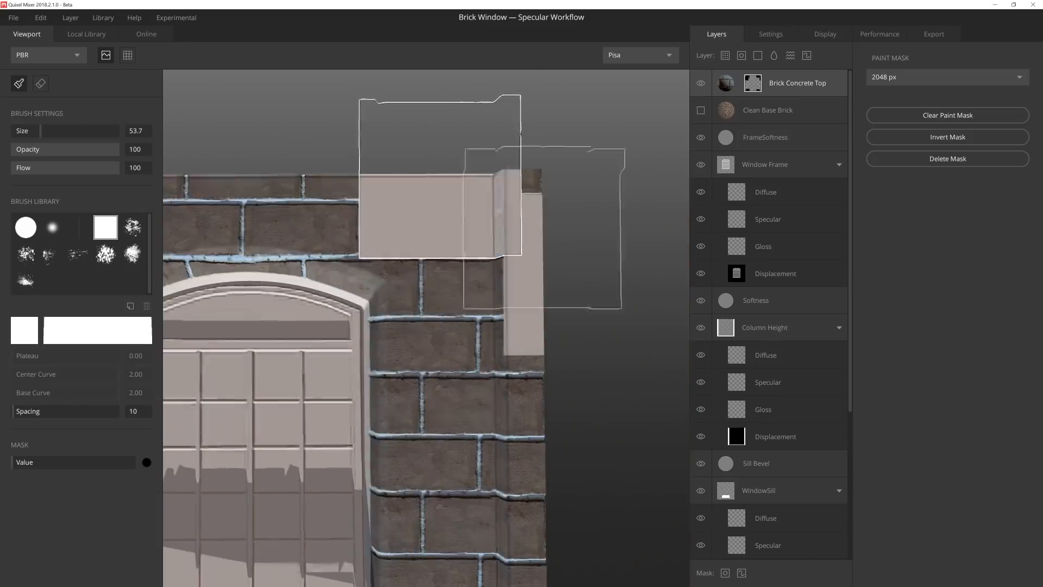
{"action": "left_click_drag", "start_coordinate": [440, 178], "coordinate": [505, 295]}
{"action": "scroll", "coordinate": [505, 295], "scroll_direction": "down", "scroll_amount": 3}
{"action": "left_click_drag", "start_coordinate": [478, 347], "coordinate": [487, 563]}
{"action": "scroll", "coordinate": [434, 446], "scroll_direction": "up", "scroll_amount": 3}
{"action": "left_click", "coordinate": [421, 447]}
{"action": "middle_click_drag", "start_coordinate": [304, 423], "coordinate": [522, 423]}
{"action": "left_click_drag", "start_coordinate": [313, 373], "coordinate": [320, 522]}
{"action": "scroll", "coordinate": [437, 504], "scroll_direction": "down", "scroll_amount": 3}
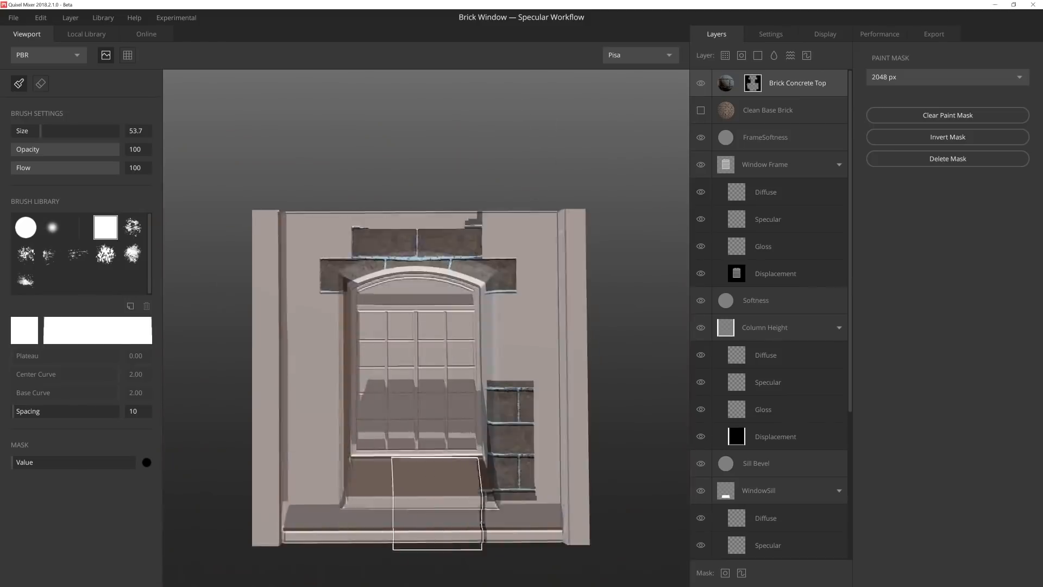
{"action": "left_click_drag", "start_coordinate": [437, 503], "coordinate": [518, 425]}
Refine the Brick Concrete Top mask with a square brush of size 27.8, leaving only the two stone courses above the arch
{"action": "scroll", "coordinate": [492, 163], "scroll_direction": "up", "scroll_amount": 3}
{"action": "middle_click_drag", "start_coordinate": [492, 117], "coordinate": [502, 264]}
{"action": "key", "text": "x"}
{"action": "left_click_drag", "start_coordinate": [505, 340], "coordinate": [346, 343]}
{"action": "scroll", "coordinate": [506, 340], "scroll_direction": "up", "scroll_amount": 4}
{"action": "key", "text": "x"}
{"action": "middle_click_drag", "start_coordinate": [537, 332], "coordinate": [406, 323]}
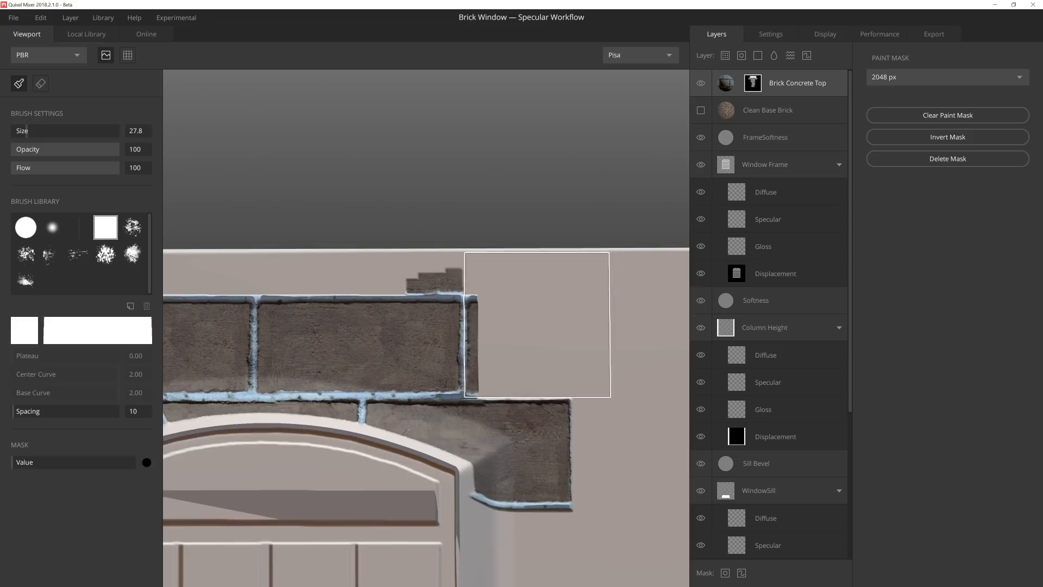
{"action": "left_click_drag", "start_coordinate": [537, 325], "coordinate": [426, 217]}
{"action": "scroll", "coordinate": [510, 271], "scroll_direction": "down", "scroll_amount": 6}
{"action": "middle_click_drag", "start_coordinate": [482, 372], "coordinate": [414, 259]}
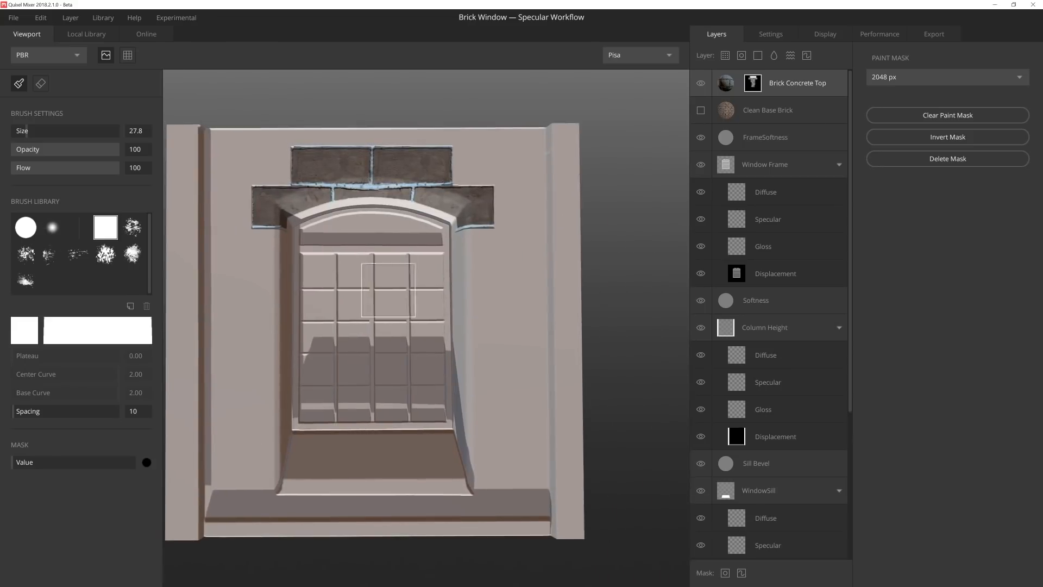
Duplicate Brick Concrete Top as Brick Concrete Left and clear the copy's paint mask
{"action": "left_click", "coordinate": [728, 83]}
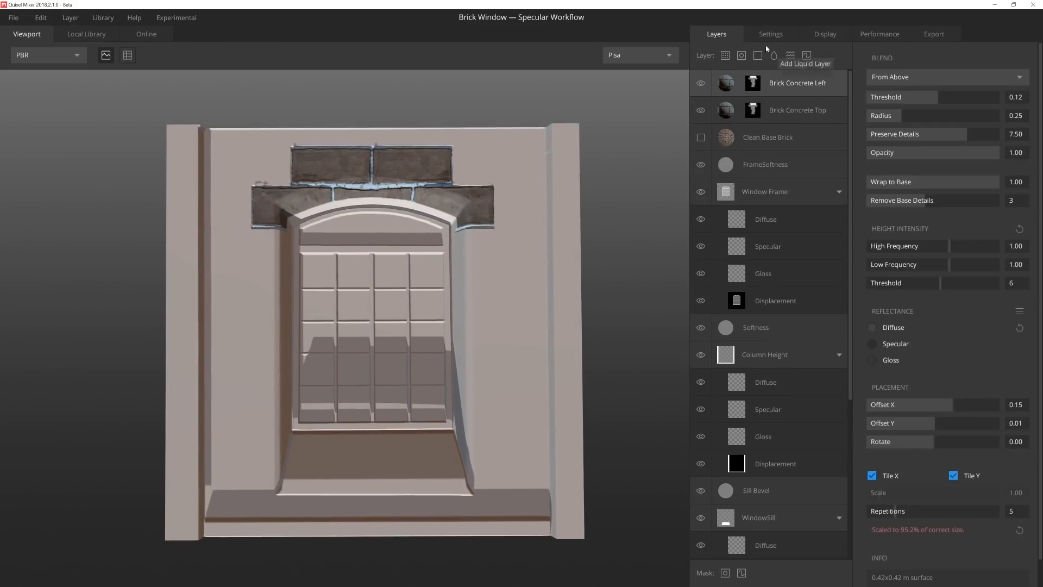
{"action": "left_click", "coordinate": [769, 97]}
{"action": "scroll", "coordinate": [397, 316], "scroll_direction": "up", "scroll_amount": 2}
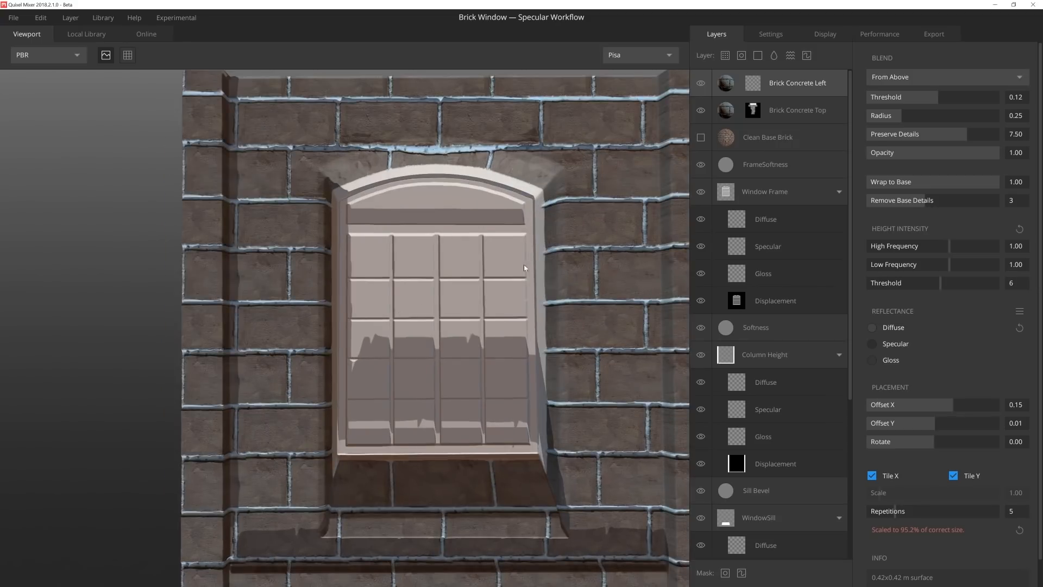
{"action": "middle_click_drag", "start_coordinate": [524, 265], "coordinate": [492, 280]}
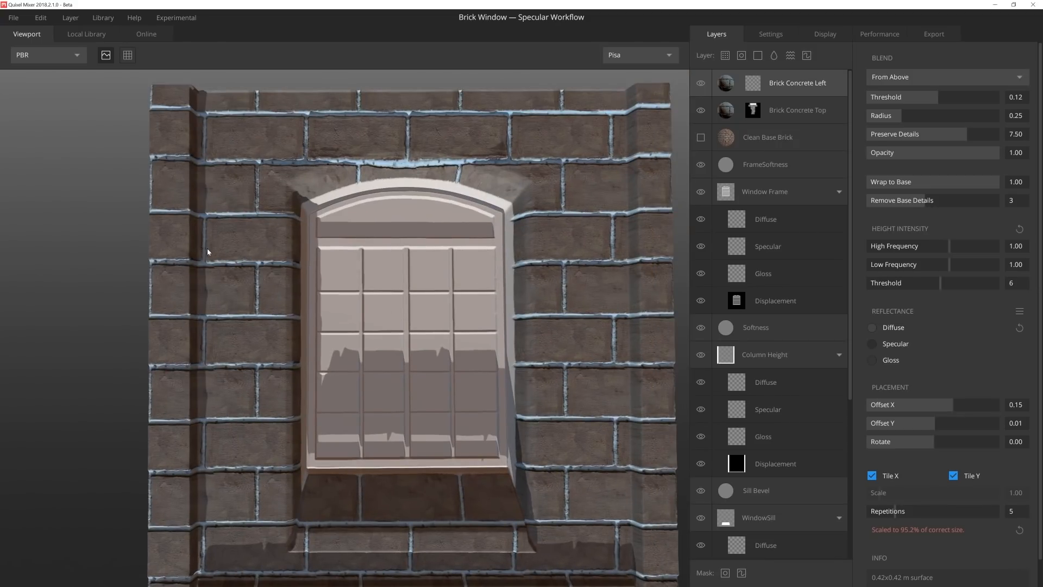
Hide Brick Concrete Left and add a paint layer named Drain Pipe directly above Column Height
{"action": "left_click", "coordinate": [701, 83]}
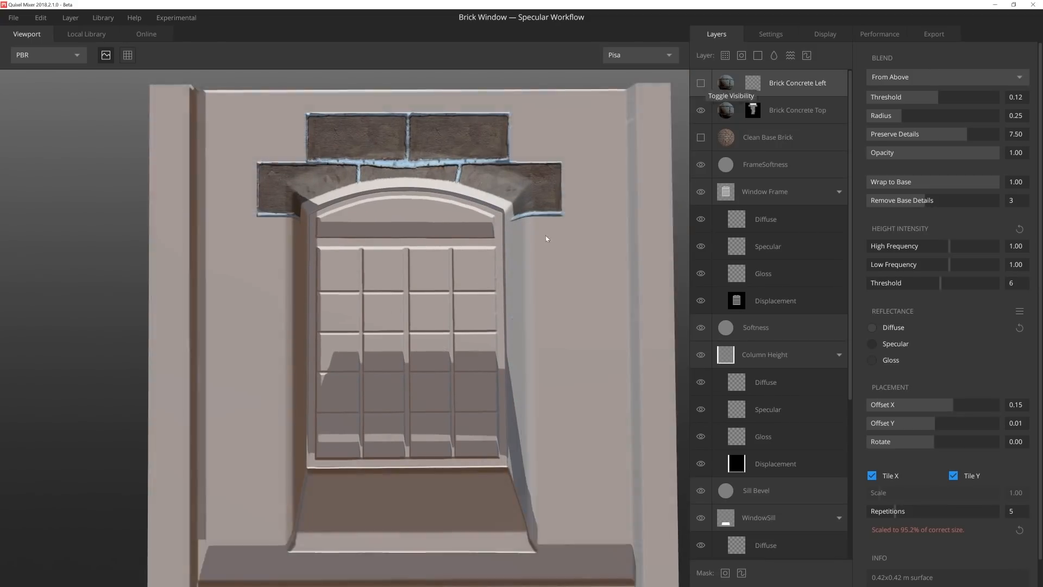
{"action": "left_click_drag", "start_coordinate": [545, 236], "coordinate": [418, 301]}
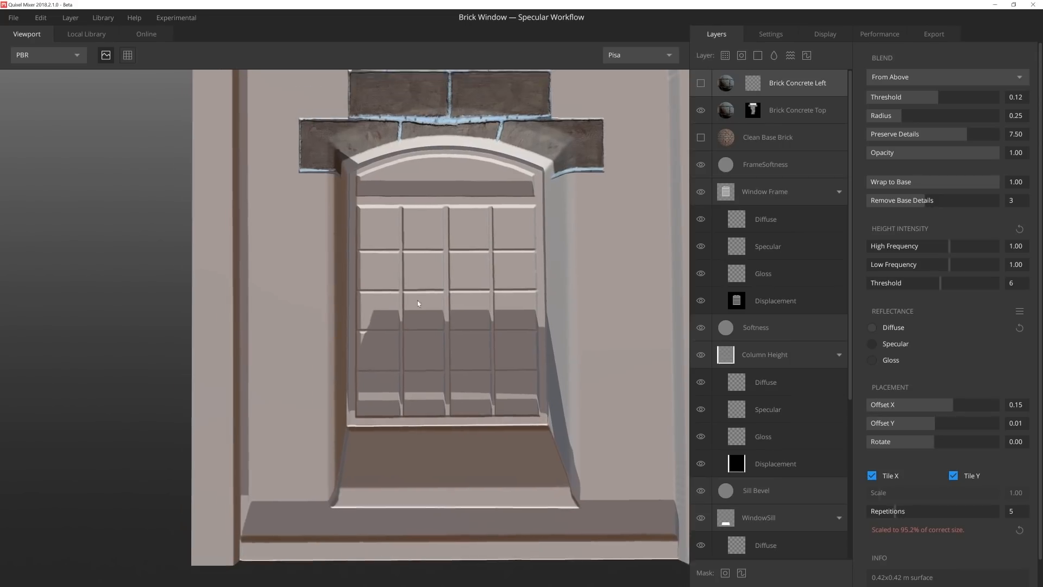
{"action": "scroll", "coordinate": [798, 352], "scroll_direction": "down", "scroll_amount": 1}
{"action": "left_click", "coordinate": [791, 345]}
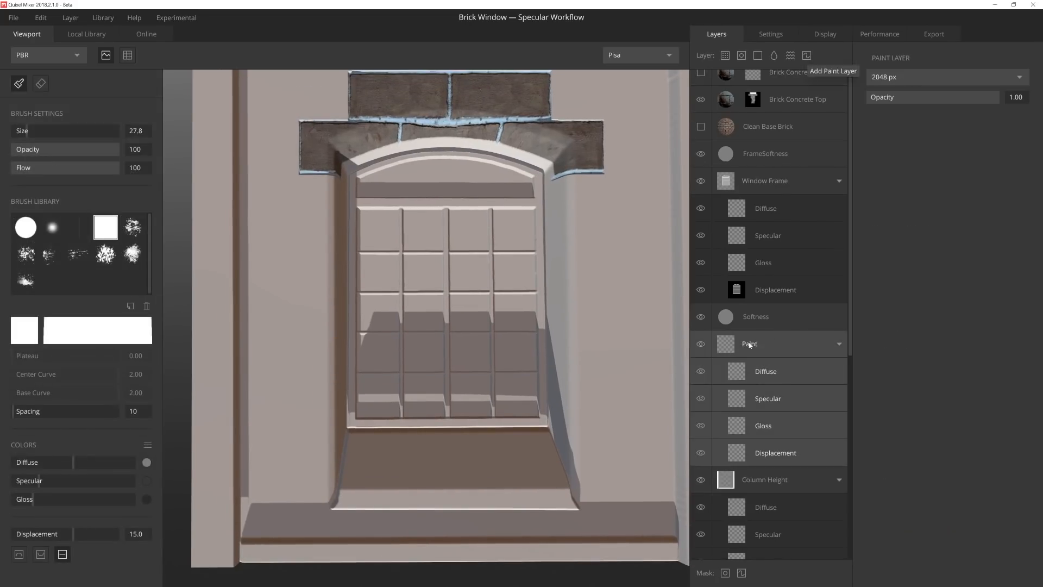
Paint a straight full-height pipe beside the left column on Drain Pipe's displacement, soft round brush size 13.8, flow 1, displacement 25.0, strength 3.86
{"action": "left_click", "coordinate": [722, 453]}
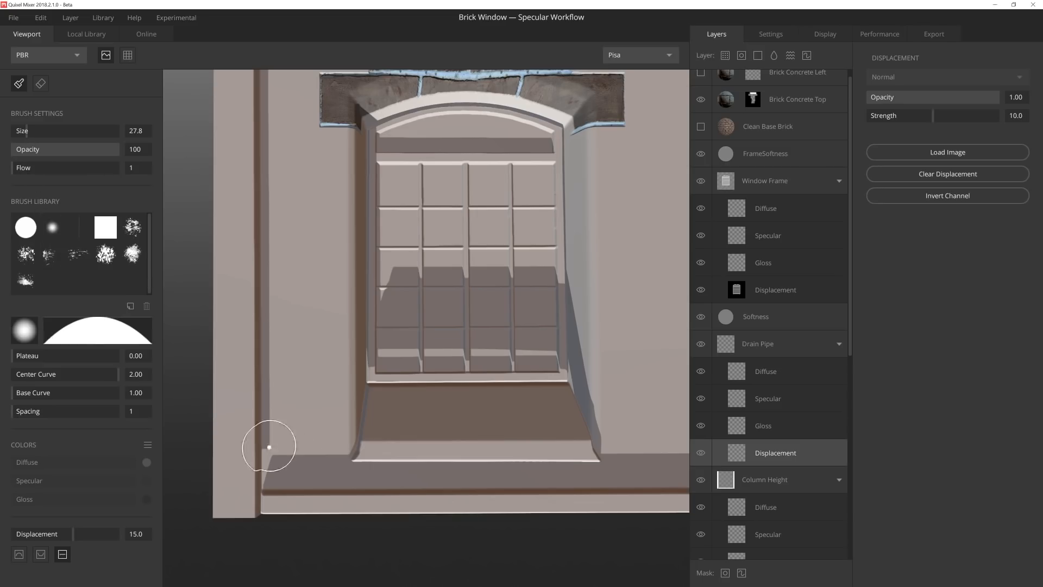
{"action": "middle_click_drag", "start_coordinate": [293, 471], "coordinate": [316, 457]}
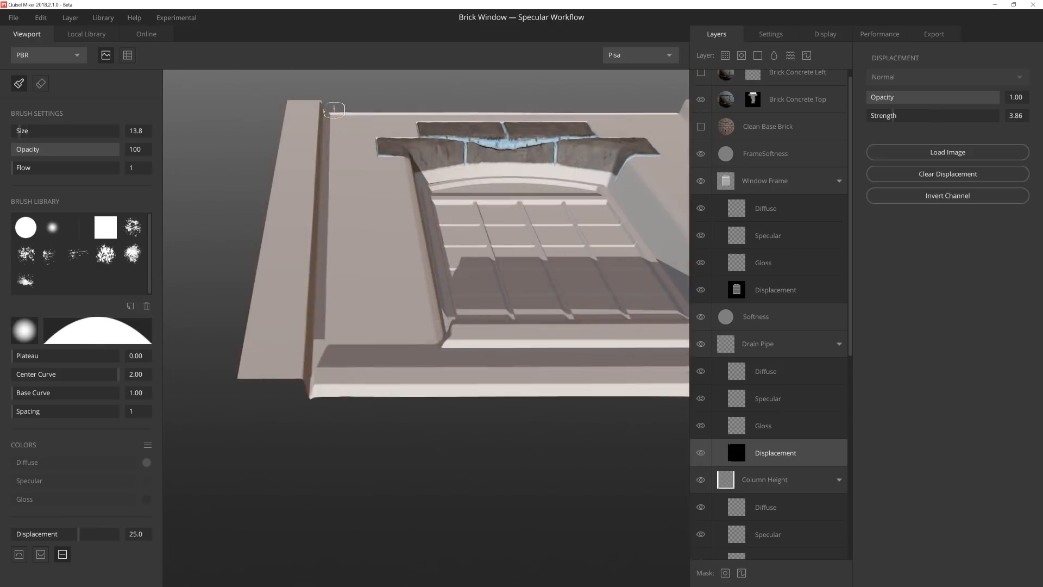
{"action": "left_click", "coordinate": [335, 106], "text": "shift"}
{"action": "mouse_move", "coordinate": [384, 326]}
{"action": "left_mouse_down", "text": "alt"}
{"action": "mouse_move", "coordinate": [449, 373]}
{"action": "mouse_move", "coordinate": [387, 332]}
{"action": "left_mouse_up", "text": "alt"}
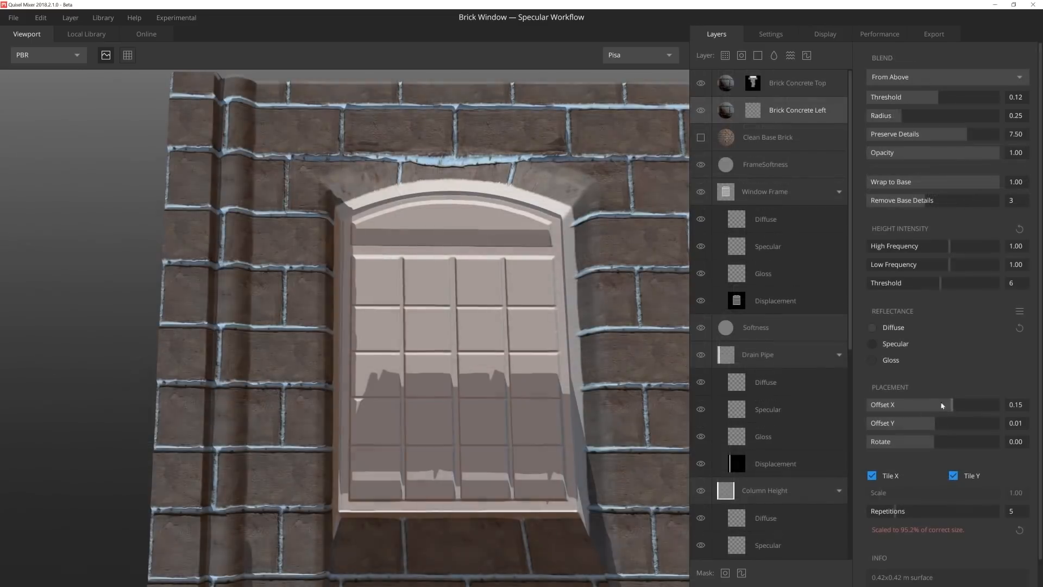
Show Brick Concrete Left beneath Brick Concrete Top and set its Offset X to 0.19 and Offset Y to -0.10
{"action": "left_click_drag", "start_coordinate": [952, 408], "coordinate": [921, 425]}
{"action": "mouse_move", "coordinate": [519, 361]}
{"action": "left_mouse_down", "text": "alt"}
{"action": "mouse_move", "coordinate": [500, 379]}
{"action": "mouse_move", "coordinate": [522, 365]}
{"action": "left_mouse_up", "text": "alt"}
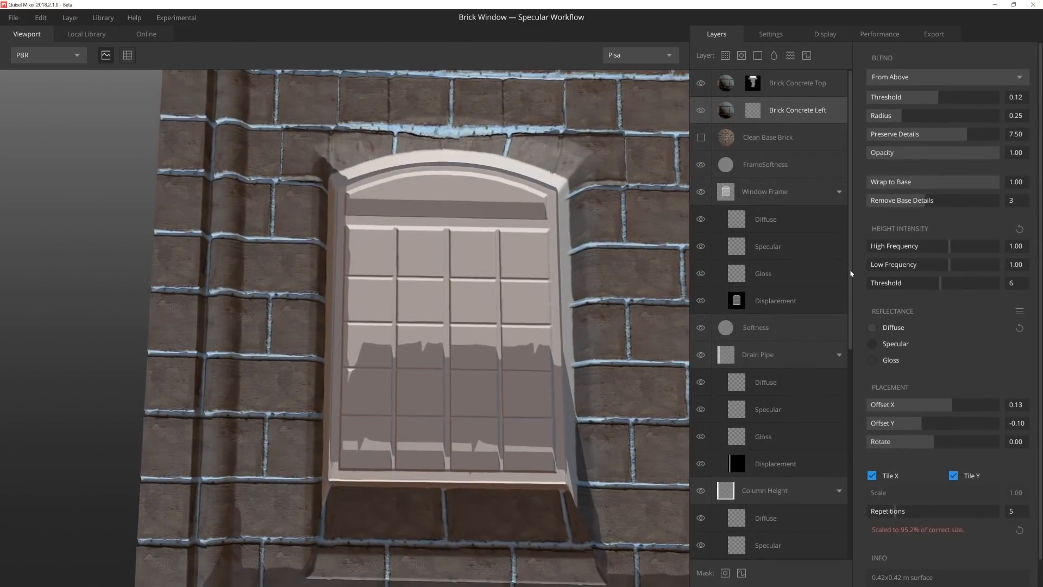
{"action": "left_click_drag", "start_coordinate": [949, 406], "coordinate": [957, 405]}
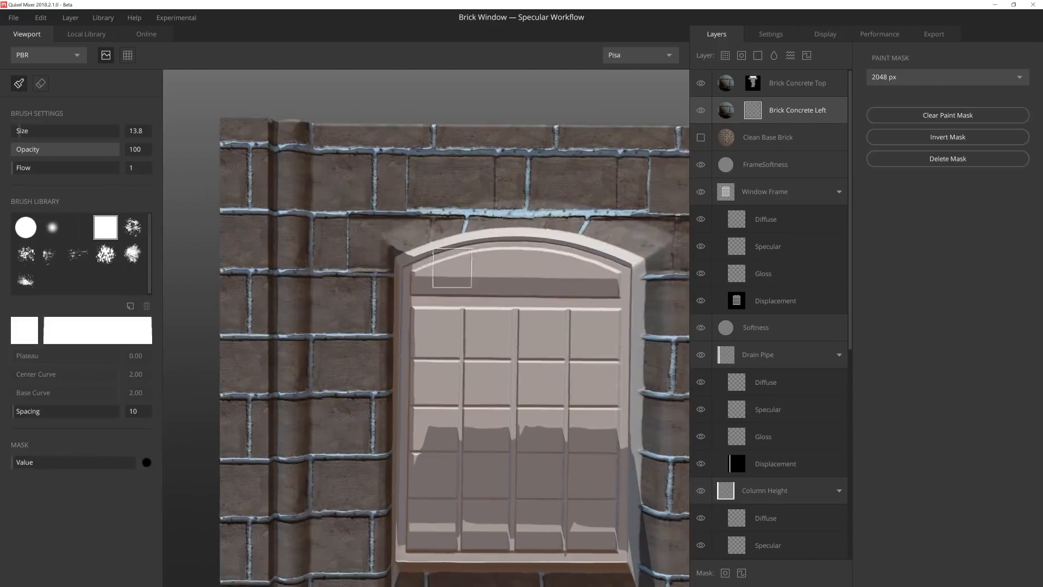
Mask Brick Concrete Left off the upper wall and the window's right side with a square brush of size 33.3 at flow 100
{"action": "mouse_move", "coordinate": [325, 251]}
{"action": "left_mouse_down"}
{"action": "mouse_move", "coordinate": [226, 252]}
{"action": "mouse_move", "coordinate": [331, 191]}
{"action": "mouse_move", "coordinate": [640, 100]}
{"action": "left_mouse_up"}
{"action": "key", "text": "bracketright"}
{"action": "middle_click_drag", "start_coordinate": [651, 163], "coordinate": [490, 161], "text": "alt"}
{"action": "middle_click_drag", "start_coordinate": [571, 191], "coordinate": [526, 175], "text": "alt"}
{"action": "left_click_drag", "start_coordinate": [549, 175], "coordinate": [624, 212]}
{"action": "left_click_drag", "start_coordinate": [548, 212], "coordinate": [586, 213]}
{"action": "scroll", "coordinate": [496, 211], "scroll_direction": "down", "scroll_amount": 4}
{"action": "left_click_drag", "start_coordinate": [426, 264], "coordinate": [424, 423]}
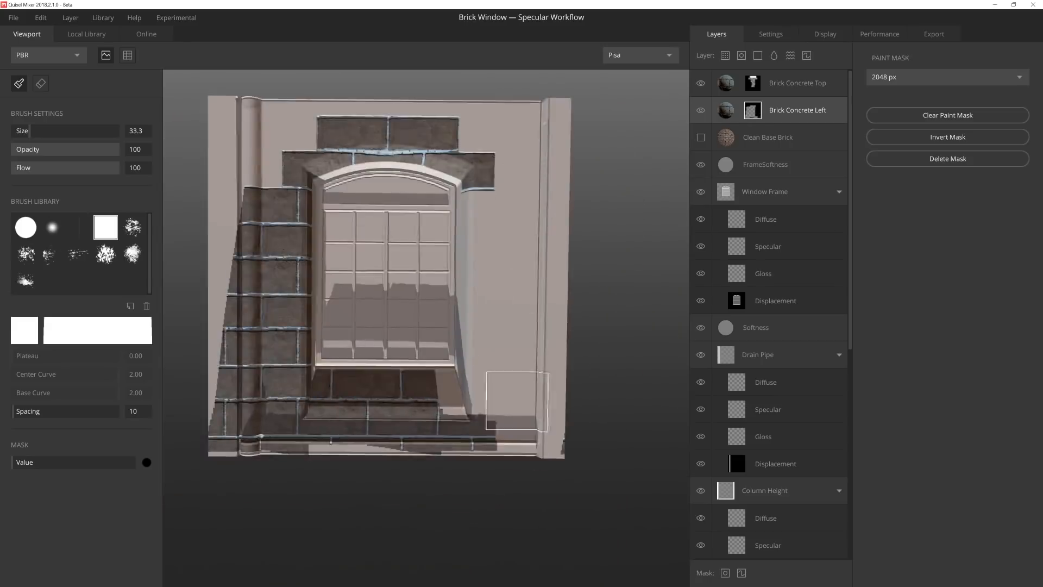
{"action": "left_click_drag", "start_coordinate": [517, 426], "coordinate": [395, 427]}
Mask Brick Concrete Left off the sill area, left column and drain pipe, keeping the bricks beside the window's left edge
{"action": "scroll", "coordinate": [369, 424], "scroll_direction": "up", "scroll_amount": 5}
{"action": "middle_click_drag", "start_coordinate": [282, 429], "coordinate": [439, 329], "text": "alt"}
{"action": "left_click_drag", "start_coordinate": [468, 326], "coordinate": [254, 326]}
{"action": "middle_click_drag", "start_coordinate": [265, 234], "coordinate": [288, 314], "text": "alt"}
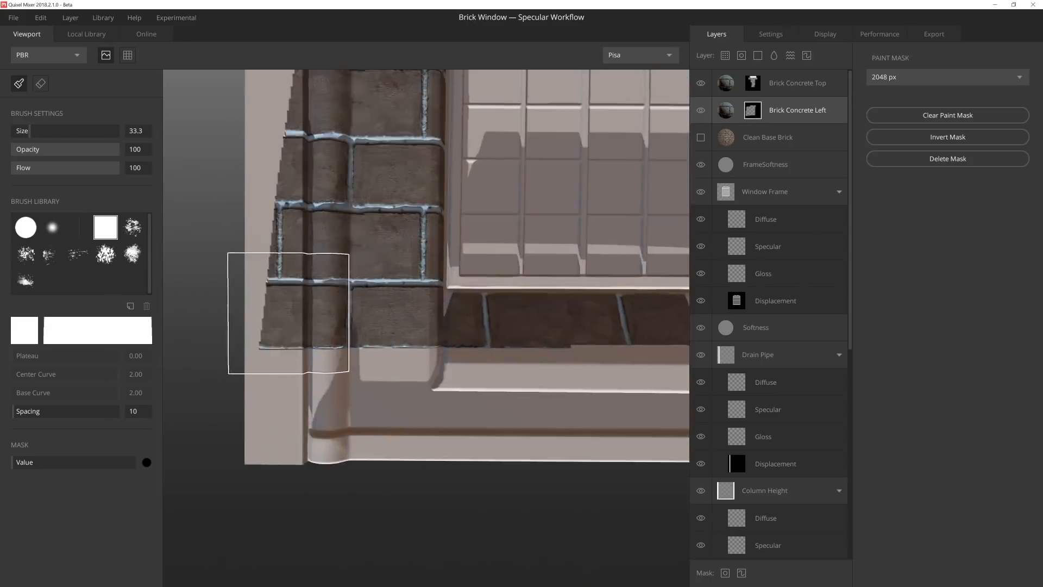
{"action": "left_click", "coordinate": [289, 313]}
{"action": "middle_click_drag", "start_coordinate": [289, 163], "coordinate": [272, 537], "text": "alt"}
{"action": "left_click", "coordinate": [272, 195], "text": "shift"}
Trim alternate bricks beside the window's left edge in the mask with a smaller square brush, down to size 21.0, for a staggered outline
{"action": "key", "text": "bracketleft"}
{"action": "mouse_move", "coordinate": [337, 467]}
{"action": "middle_mouse_down", "text": "alt"}
{"action": "mouse_move", "coordinate": [288, 197]}
{"action": "mouse_move", "coordinate": [293, 471]}
{"action": "middle_mouse_up", "text": "alt"}
{"action": "scroll", "coordinate": [303, 372], "scroll_direction": "up", "scroll_amount": 4}
{"action": "left_click", "coordinate": [290, 379]}
{"action": "left_click", "coordinate": [289, 241]}
{"action": "key", "text": "bracketleft"}
{"action": "left_click", "coordinate": [293, 251]}
{"action": "scroll", "coordinate": [336, 304], "scroll_direction": "down", "scroll_amount": 5}
{"action": "mouse_move", "coordinate": [347, 326]}
{"action": "left_mouse_down", "text": "alt"}
{"action": "mouse_move", "coordinate": [454, 403]}
{"action": "mouse_move", "coordinate": [435, 429]}
{"action": "left_mouse_up", "text": "alt"}
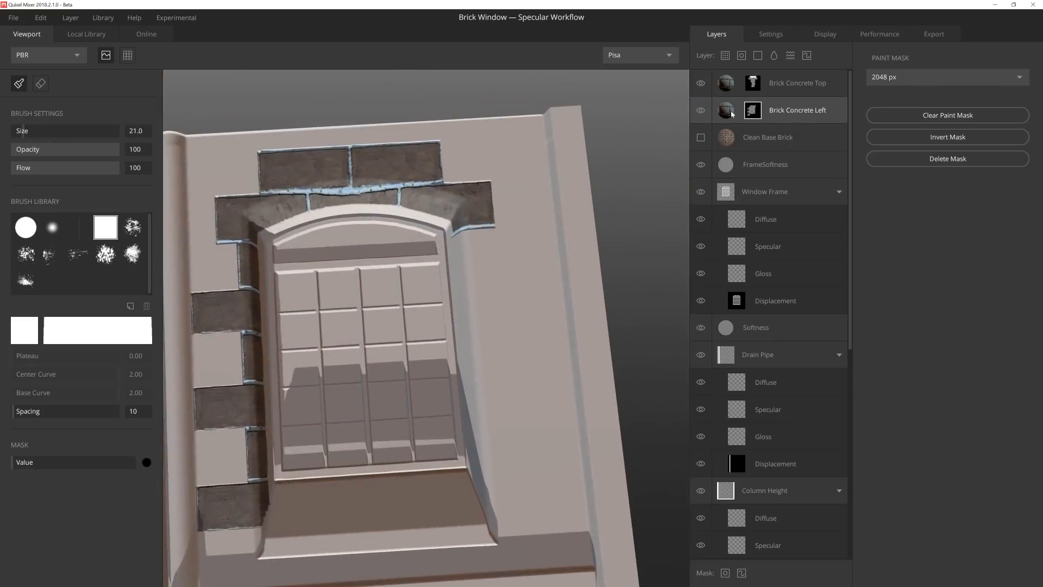
Duplicate Brick Concrete Left, rename the copy Brick Concrete Rig and clear its paint mask
{"action": "left_click", "coordinate": [731, 114]}
{"action": "key", "text": "ctrl+d"}
{"action": "double_click", "coordinate": [821, 115]}
{"action": "left_click", "coordinate": [753, 112]}
{"action": "left_click_drag", "start_coordinate": [402, 396], "coordinate": [425, 392], "text": "alt"}
Fine-tune the horizontal placement offset of Brick Concrete Right and select its paint mask for editing
{"action": "left_click", "coordinate": [728, 114]}
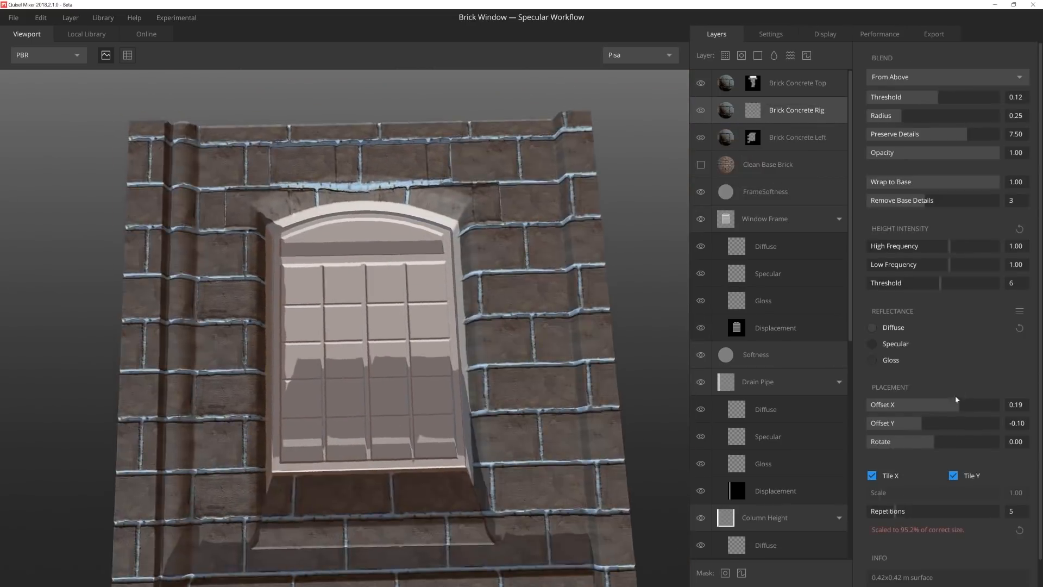
{"action": "left_click_drag", "start_coordinate": [957, 405], "coordinate": [949, 404]}
{"action": "left_click", "coordinate": [753, 110]}
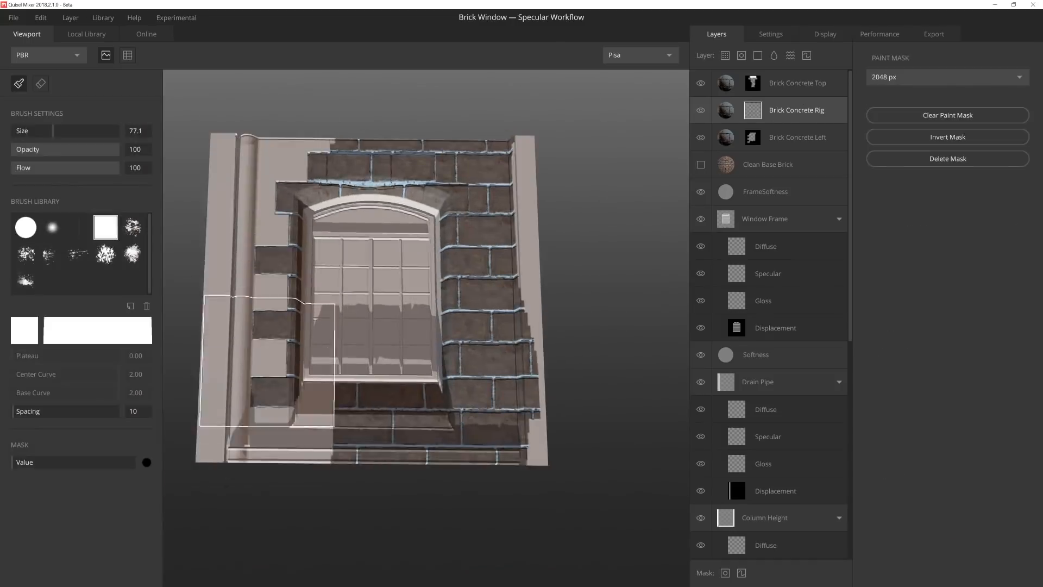
Mask Brick Concrete Right off the upper wall, far right column and lower wall with a large square brush, reducing it to size 57.5
{"action": "left_click_drag", "start_coordinate": [421, 121], "coordinate": [505, 123]}
{"action": "left_click_drag", "start_coordinate": [516, 443], "coordinate": [443, 443]}
{"action": "scroll", "coordinate": [460, 175], "scroll_direction": "up", "scroll_amount": 3}
{"action": "scroll", "coordinate": [456, 163], "scroll_direction": "up", "scroll_amount": 2}
{"action": "key", "text": "bracketleft"}
{"action": "key", "text": "bracketleft"}
{"action": "left_click_drag", "start_coordinate": [498, 112], "coordinate": [535, 113]}
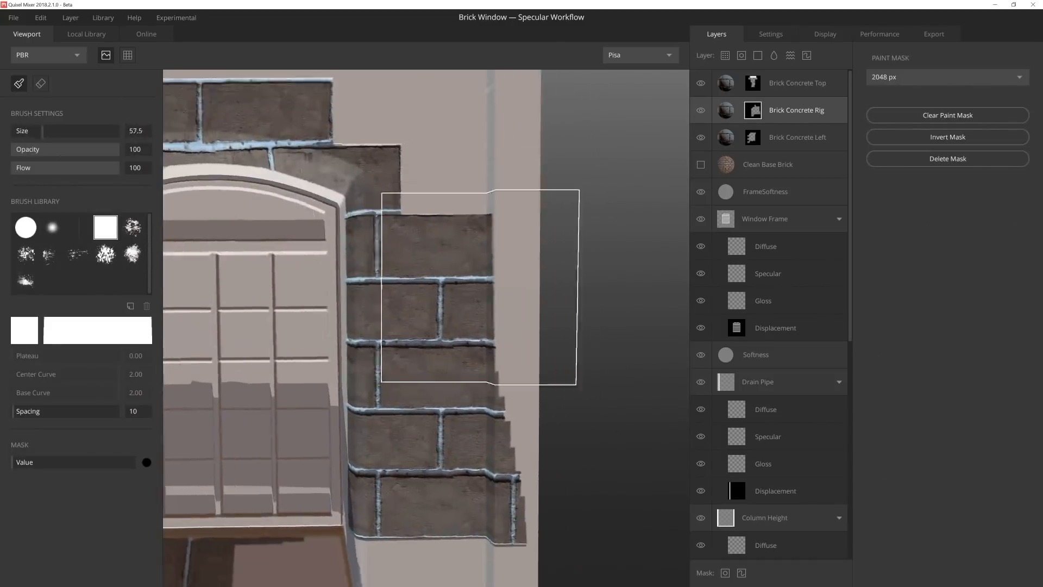
Trim alternate bricks beside the window's right edge in the mask with a size 20.6 square brush, also clearing leftover bricks by the right column
{"action": "key", "text": "bracketleft"}
{"action": "key", "text": "bracketleft"}
{"action": "key", "text": "bracketleft"}
{"action": "key", "text": "bracketleft"}
{"action": "scroll", "coordinate": [456, 200], "scroll_direction": "up", "scroll_amount": 3}
{"action": "left_click_drag", "start_coordinate": [456, 200], "coordinate": [550, 201]}
{"action": "middle_click_drag", "start_coordinate": [552, 228], "coordinate": [549, 98]}
{"action": "left_click_drag", "start_coordinate": [548, 173], "coordinate": [565, 174]}
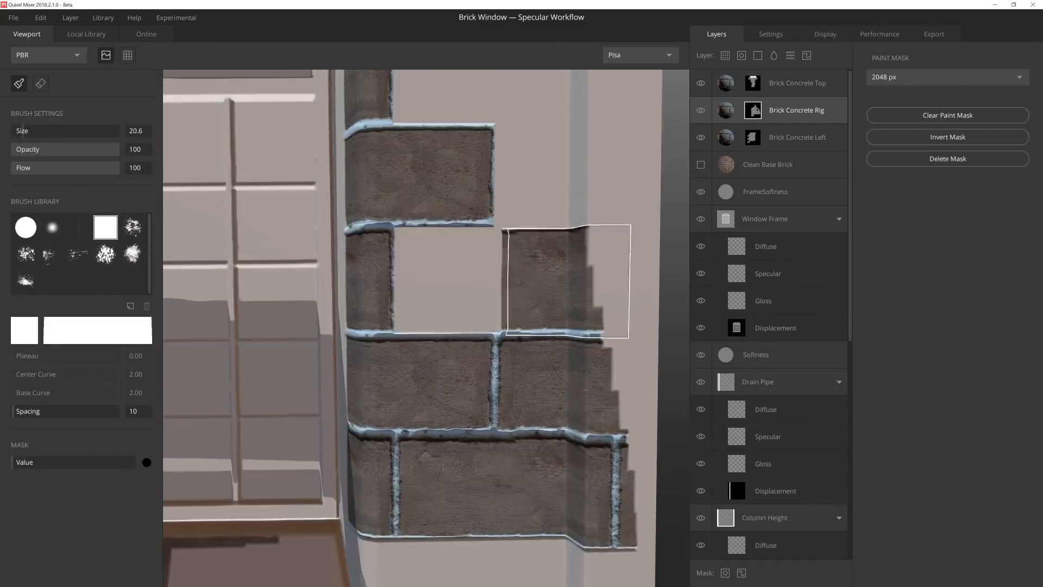
{"action": "left_click_drag", "start_coordinate": [567, 281], "coordinate": [562, 383]}
{"action": "middle_click_drag", "start_coordinate": [554, 402], "coordinate": [514, 260]}
{"action": "left_click_drag", "start_coordinate": [396, 353], "coordinate": [507, 344]}
Paint the lowest concrete brick beside the sill's right end back into the mask using white
{"action": "scroll", "coordinate": [507, 344], "scroll_direction": "down", "scroll_amount": 3}
{"action": "middle_click_drag", "start_coordinate": [310, 381], "coordinate": [402, 292]}
{"action": "scroll", "coordinate": [402, 292], "scroll_direction": "up", "scroll_amount": 2}
{"action": "key", "text": "x"}
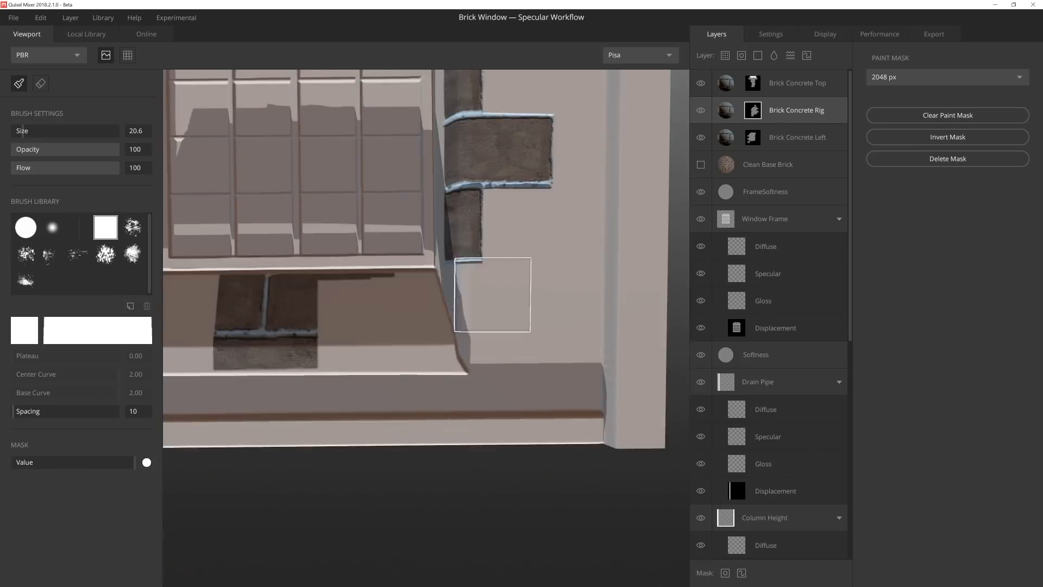
{"action": "left_click_drag", "start_coordinate": [492, 294], "coordinate": [497, 287]}
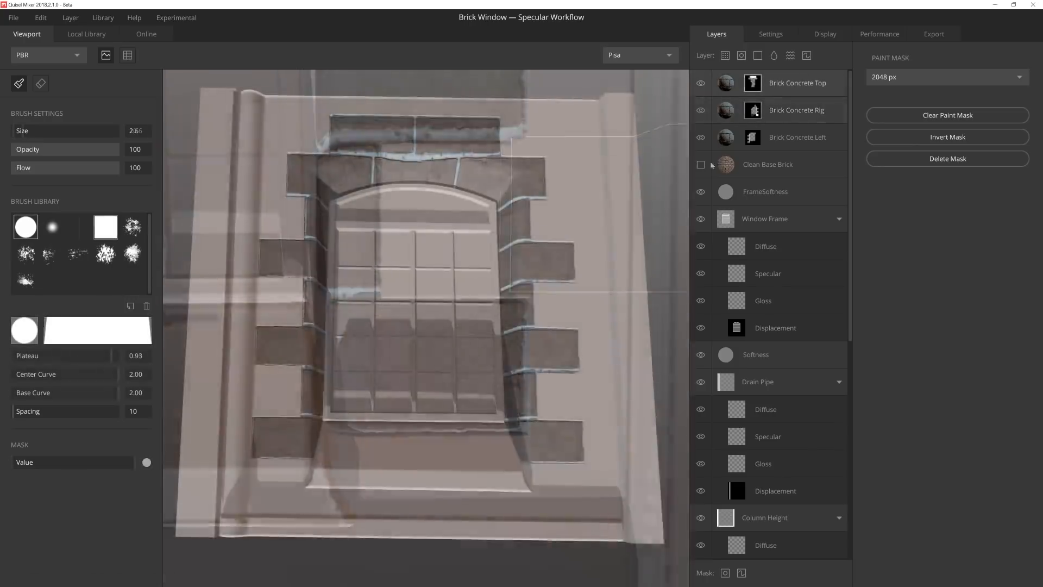
Show the Clean Base Brick layer and add a paint mask to it
{"action": "left_click", "coordinate": [701, 165]}
{"action": "scroll", "coordinate": [345, 404], "scroll_direction": "up", "scroll_amount": 4}
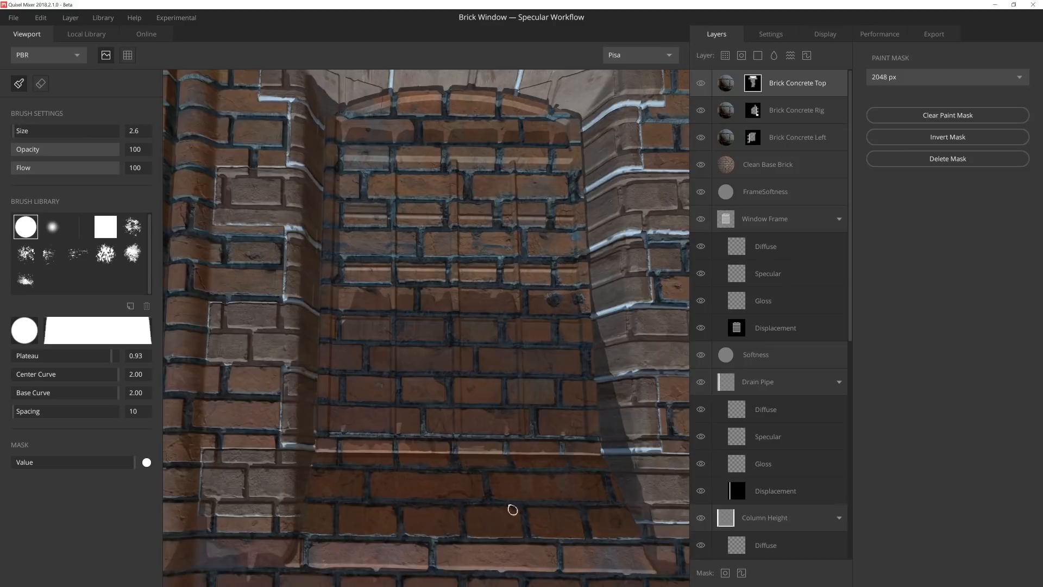
{"action": "scroll", "coordinate": [489, 326], "scroll_direction": "down", "scroll_amount": 5}
{"action": "left_click", "coordinate": [754, 168]}
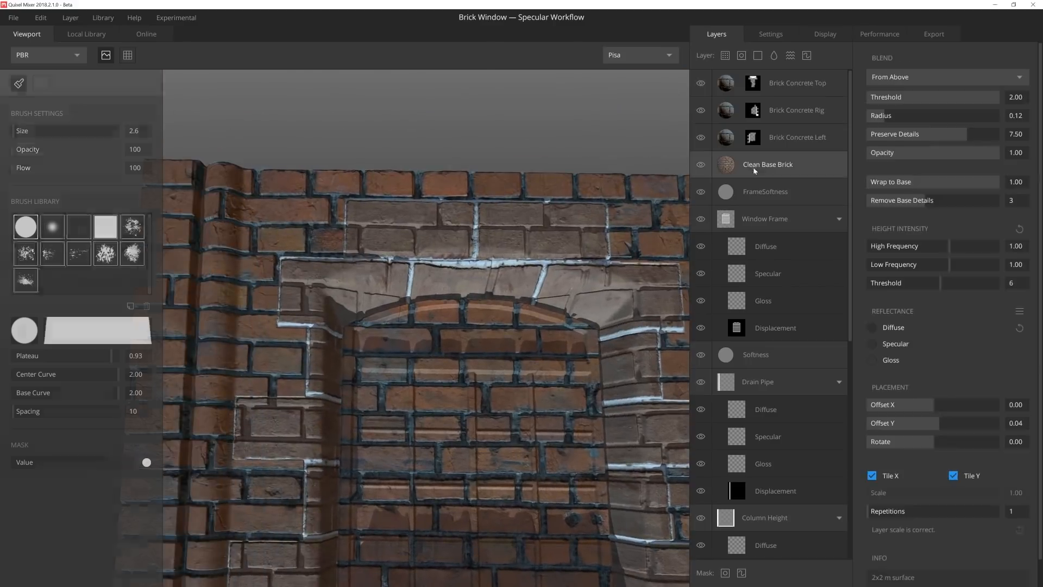
{"action": "left_click", "coordinate": [741, 574]}
Mask Clean Base Brick off the concrete brick at the arch's upper-left corner using a black square brush of size 11.7
{"action": "scroll", "coordinate": [278, 288], "scroll_direction": "up", "scroll_amount": 3}
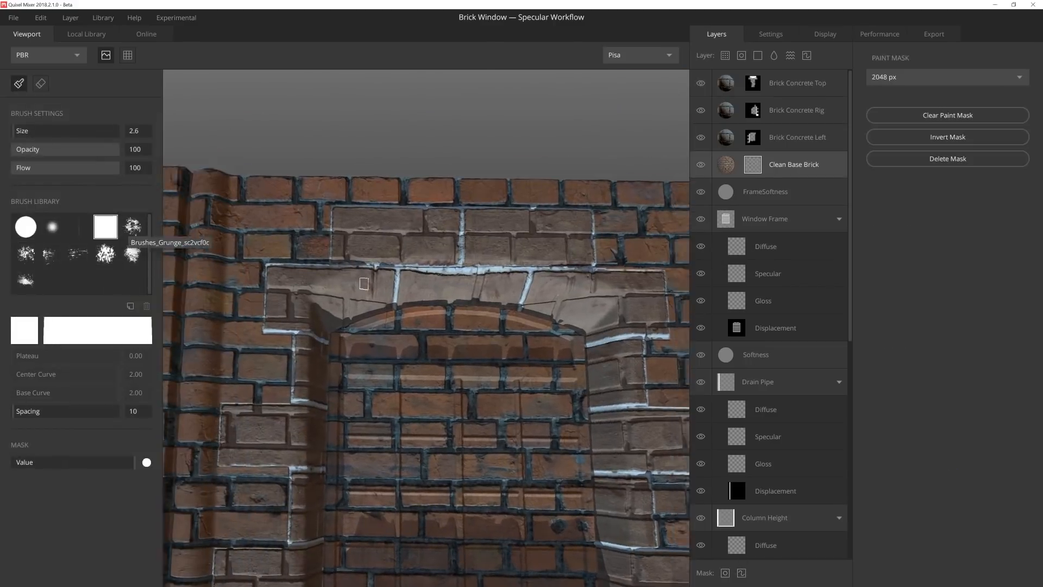
{"action": "scroll", "coordinate": [278, 288], "scroll_direction": "up", "scroll_amount": 2}
{"action": "key", "text": "x"}
{"action": "key", "text": "bracketright"}
{"action": "key", "text": "bracketright"}
{"action": "middle_click_drag", "start_coordinate": [270, 294], "coordinate": [309, 294]}
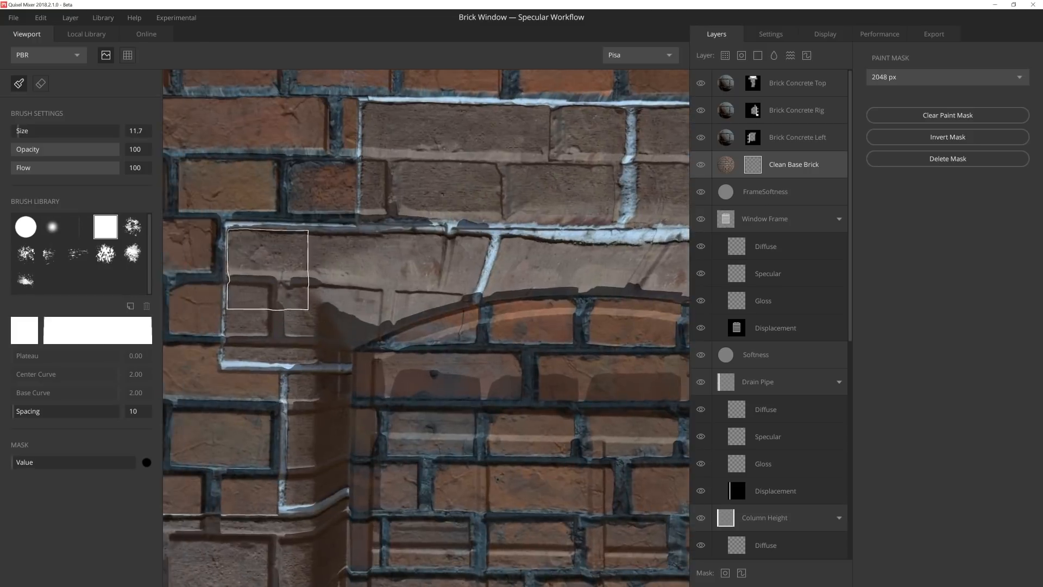
{"action": "scroll", "coordinate": [380, 303], "scroll_direction": "up", "scroll_amount": 2}
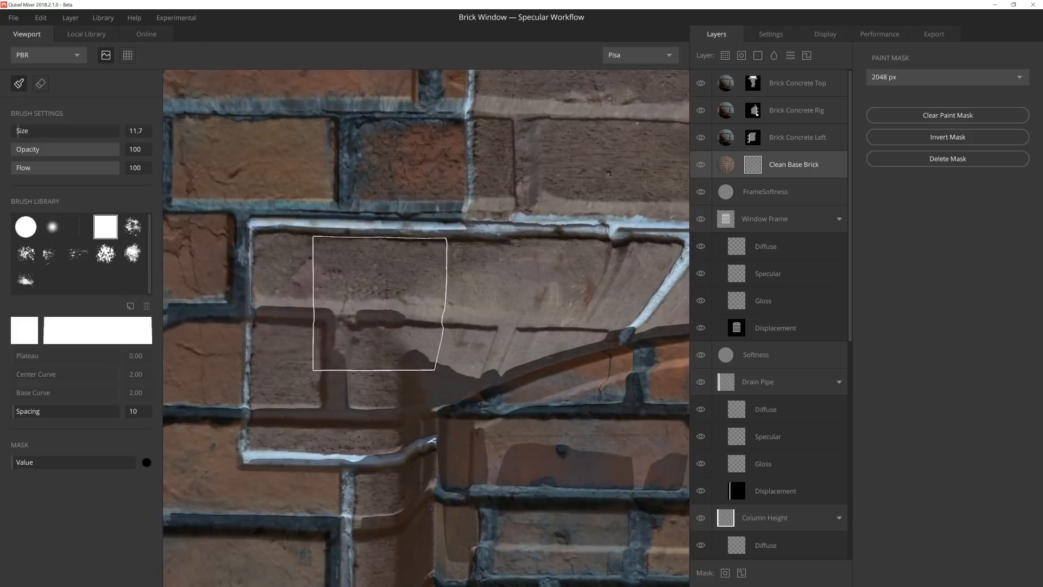
{"action": "mouse_move", "coordinate": [330, 288]}
{"action": "left_mouse_down", "text": "alt"}
{"action": "mouse_move", "coordinate": [330, 318]}
{"action": "mouse_move", "coordinate": [519, 298]}
{"action": "left_mouse_up", "text": "alt"}
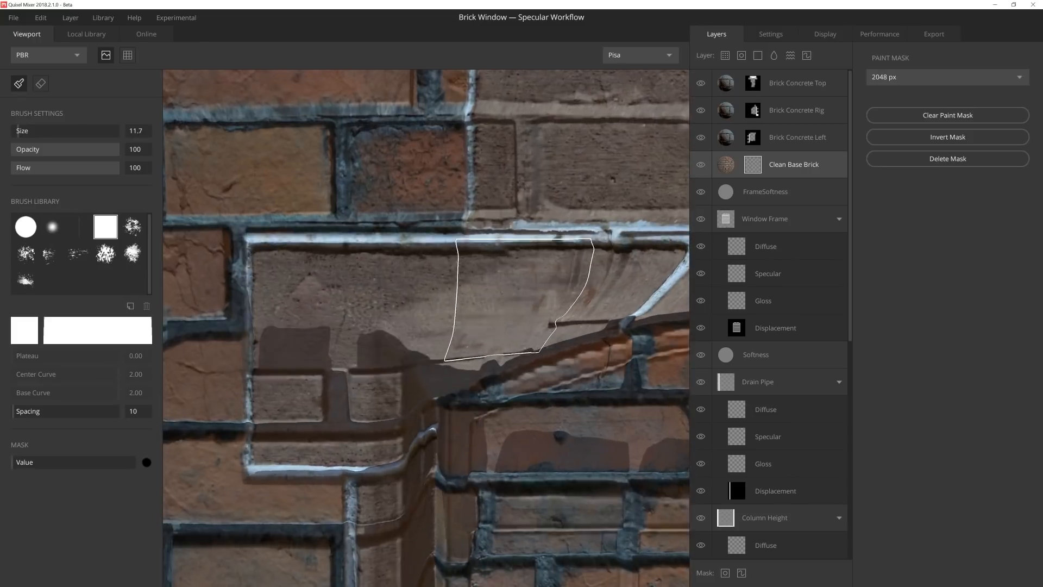
{"action": "middle_click_drag", "start_coordinate": [520, 298], "coordinate": [565, 175]}
{"action": "left_click_drag", "start_coordinate": [365, 283], "coordinate": [453, 288]}
Mask Clean Base Brick off the upper and middle concrete bricks down the window's left side, including the frame edge
{"action": "middle_click_drag", "start_coordinate": [442, 289], "coordinate": [418, 124]}
{"action": "left_click_drag", "start_coordinate": [434, 190], "coordinate": [423, 355]}
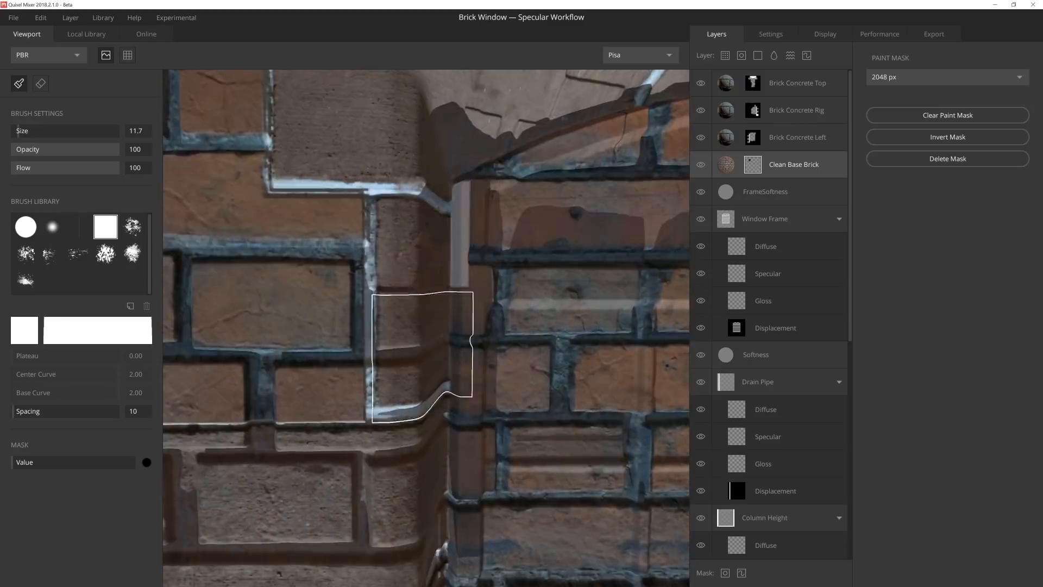
{"action": "scroll", "coordinate": [423, 356], "scroll_direction": "down", "scroll_amount": 2}
{"action": "middle_click_drag", "start_coordinate": [423, 355], "coordinate": [355, 234]}
{"action": "left_click_drag", "start_coordinate": [437, 117], "coordinate": [429, 255]}
{"action": "middle_click_drag", "start_coordinate": [430, 255], "coordinate": [551, 189]}
{"action": "left_click_drag", "start_coordinate": [461, 269], "coordinate": [461, 278]}
{"action": "left_click_drag", "start_coordinate": [416, 334], "coordinate": [477, 369]}
{"action": "middle_click_drag", "start_coordinate": [476, 370], "coordinate": [355, 217]}
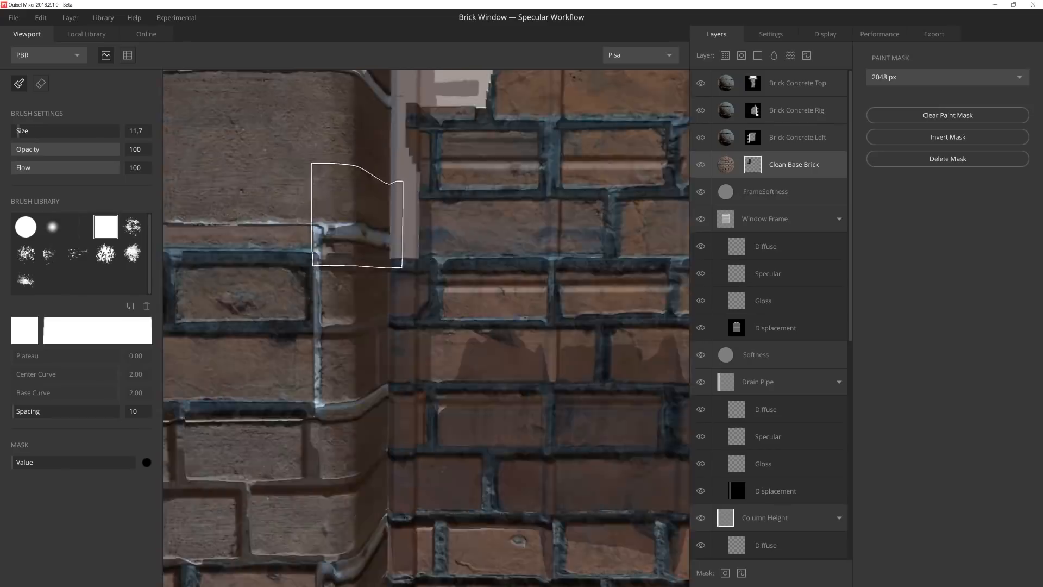
{"action": "left_click_drag", "start_coordinate": [356, 217], "coordinate": [352, 461]}
Mask Clean Base Brick off the lower concrete bricks on the window's left side, down to the sill
{"action": "mouse_move", "coordinate": [351, 462]}
{"action": "middle_mouse_down"}
{"action": "mouse_move", "coordinate": [377, 250]}
{"action": "mouse_move", "coordinate": [458, 249]}
{"action": "middle_mouse_up"}
{"action": "mouse_move", "coordinate": [458, 249]}
{"action": "left_mouse_down"}
{"action": "mouse_move", "coordinate": [302, 305]}
{"action": "mouse_move", "coordinate": [513, 315]}
{"action": "left_mouse_up"}
{"action": "mouse_move", "coordinate": [513, 315]}
{"action": "middle_mouse_down"}
{"action": "mouse_move", "coordinate": [353, 268]}
{"action": "mouse_move", "coordinate": [307, 142]}
{"action": "middle_mouse_up"}
{"action": "left_click_drag", "start_coordinate": [308, 142], "coordinate": [312, 242]}
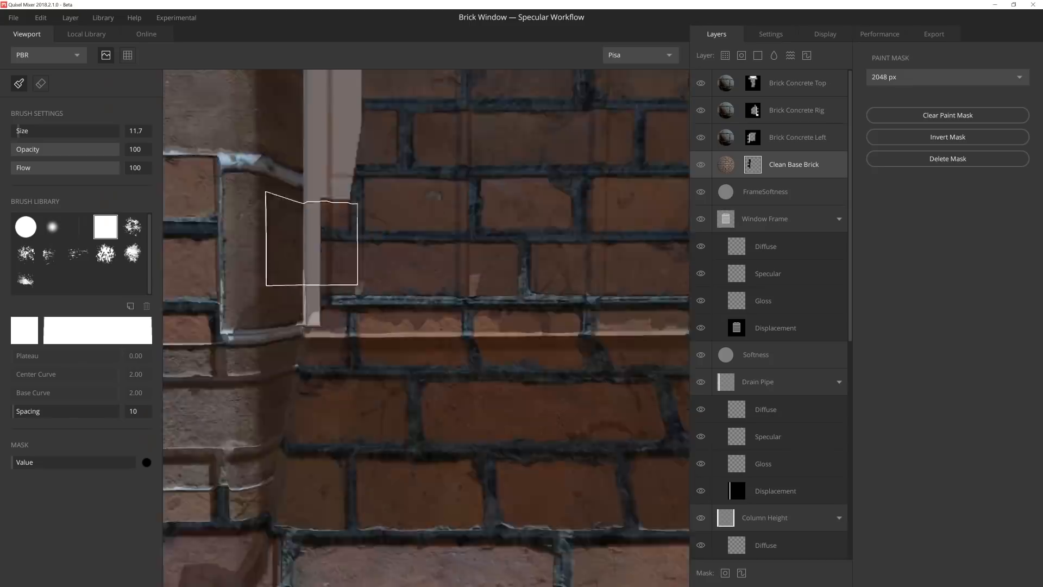
{"action": "middle_click_drag", "start_coordinate": [312, 242], "coordinate": [465, 200]}
{"action": "left_click_drag", "start_coordinate": [465, 201], "coordinate": [438, 337]}
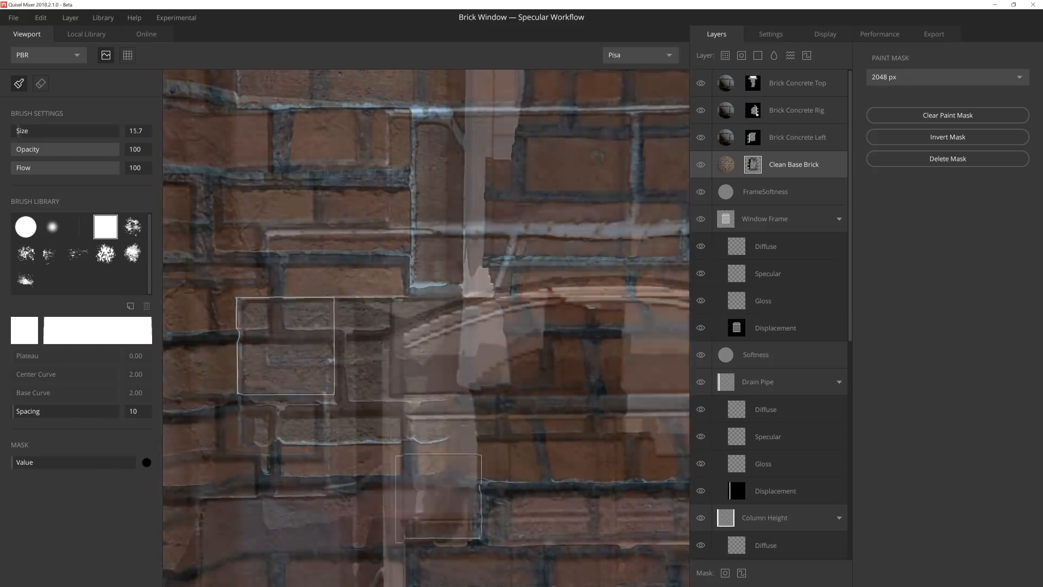
Mask Clean Base Brick off the remaining concrete bricks, the window frame and panes, and the sill
{"action": "mouse_move", "coordinate": [502, 358]}
{"action": "left_mouse_down"}
{"action": "mouse_move", "coordinate": [508, 485]}
{"action": "mouse_move", "coordinate": [588, 392]}
{"action": "mouse_move", "coordinate": [583, 407]}
{"action": "left_mouse_up"}
{"action": "middle_click_drag", "start_coordinate": [462, 433], "coordinate": [435, 308]}
{"action": "scroll", "coordinate": [435, 308], "scroll_direction": "down", "scroll_amount": 3}
{"action": "middle_click_drag", "start_coordinate": [521, 397], "coordinate": [475, 333]}
{"action": "scroll", "coordinate": [475, 334], "scroll_direction": "down", "scroll_amount": 2}
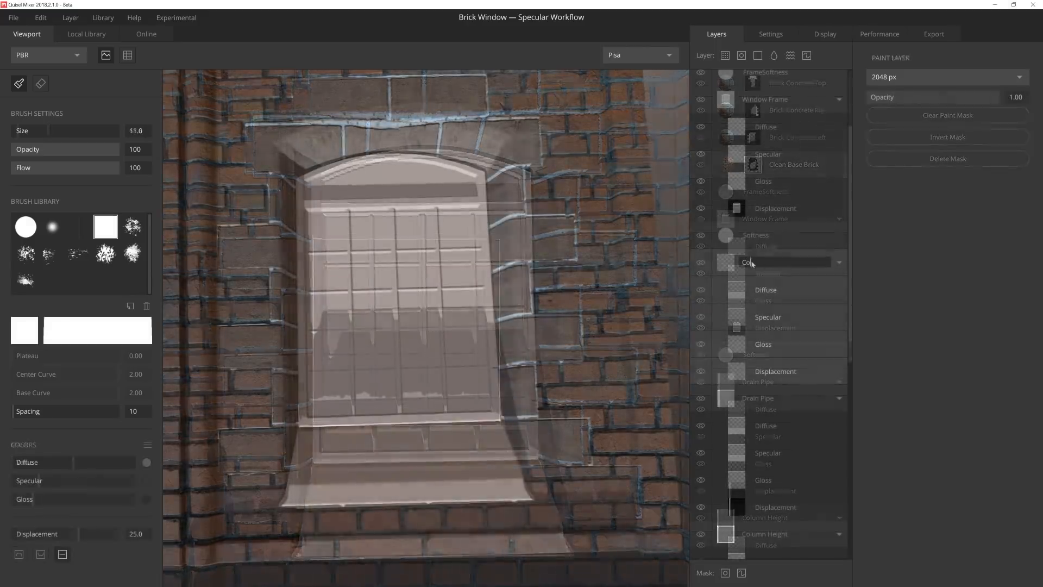
Name the new paint layer above Drain Pipe ConcreteBrick_Height and select its Displacement channel with a displacement value of 5.0
{"action": "type", "text": "eteBrick_Height"}
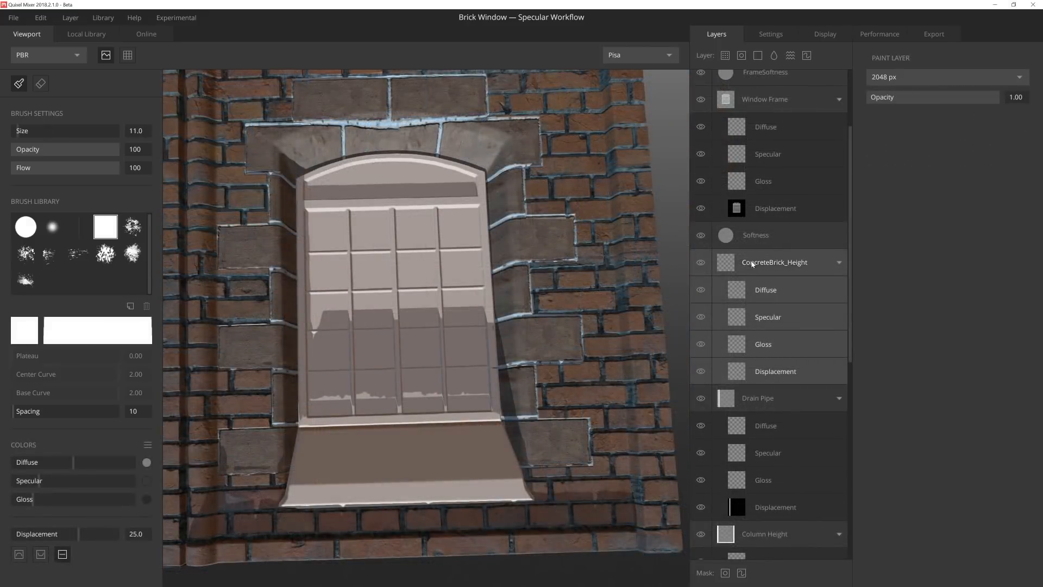
{"action": "left_click", "coordinate": [764, 373]}
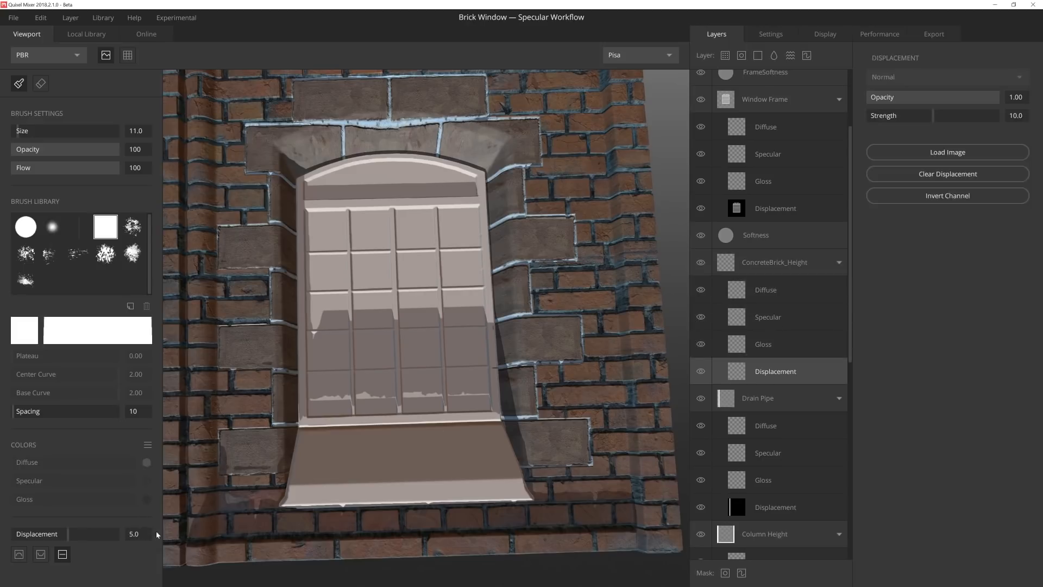
Paint displacement over the lowest left concrete brick with a size 11.0 square brush and reduce the channel strength to 5.56
{"action": "middle_click_drag", "start_coordinate": [399, 431], "coordinate": [507, 402]}
{"action": "scroll", "coordinate": [385, 353], "scroll_direction": "up", "scroll_amount": 6}
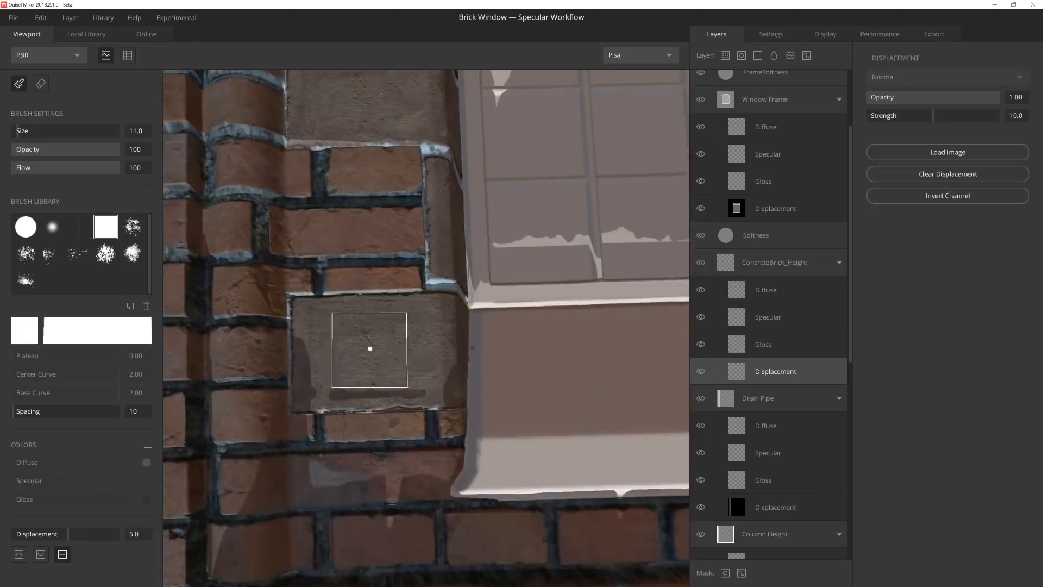
{"action": "left_click_drag", "start_coordinate": [323, 332], "coordinate": [457, 330]}
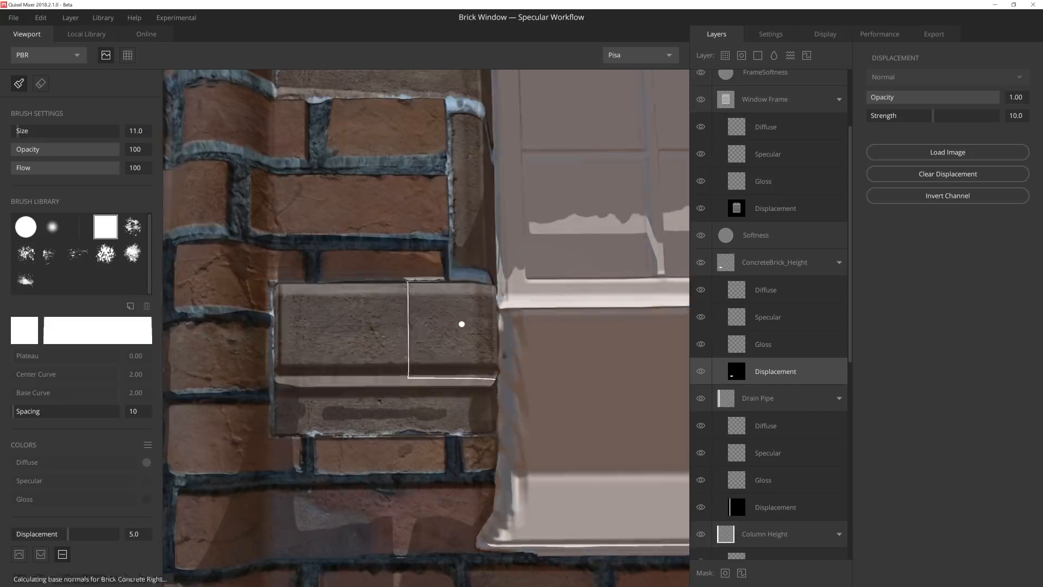
{"action": "mouse_move", "coordinate": [391, 318]}
{"action": "left_mouse_down", "text": "alt"}
{"action": "mouse_move", "coordinate": [449, 191]}
{"action": "mouse_move", "coordinate": [382, 243]}
{"action": "left_mouse_up", "text": "alt"}
{"action": "left_click_drag", "start_coordinate": [932, 115], "coordinate": [903, 126]}
Paint displacement over the narrow concrete brick above the lowest left one, shrinking the square brush to size 8.0
{"action": "left_click_drag", "start_coordinate": [456, 274], "coordinate": [404, 244], "text": "alt"}
{"action": "left_click_drag", "start_coordinate": [367, 274], "coordinate": [365, 347]}
{"action": "key", "text": "b"}
{"action": "middle_click_drag", "start_coordinate": [424, 359], "coordinate": [375, 326], "text": "alt"}
{"action": "left_click_drag", "start_coordinate": [371, 321], "coordinate": [456, 322]}
{"action": "middle_click_drag", "start_coordinate": [456, 322], "coordinate": [405, 310], "text": "alt"}
{"action": "left_click_drag", "start_coordinate": [312, 314], "coordinate": [398, 293], "text": "alt"}
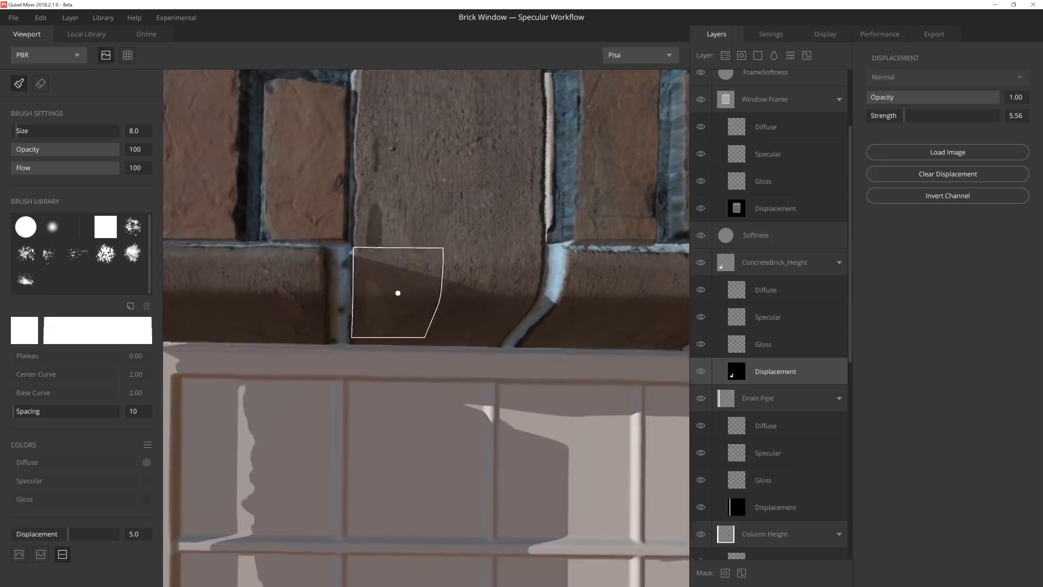
Paint displacement over the next wide concrete brick up the window's left side with the size 8.0 square brush
{"action": "mouse_move", "coordinate": [490, 307]}
{"action": "left_mouse_down", "text": "alt"}
{"action": "mouse_move", "coordinate": [430, 291]}
{"action": "mouse_move", "coordinate": [428, 170]}
{"action": "left_mouse_up", "text": "alt"}
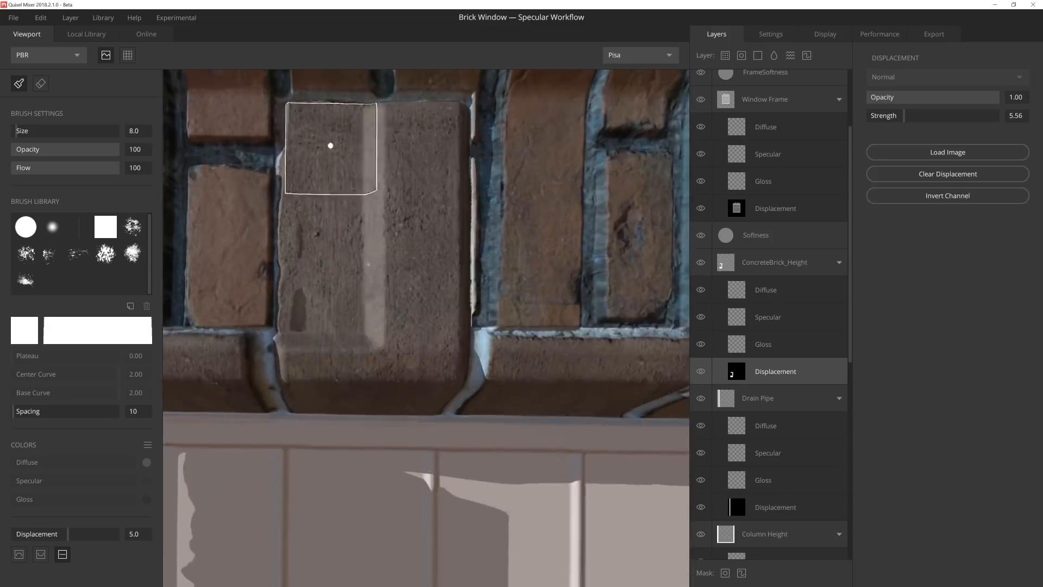
{"action": "left_click_drag", "start_coordinate": [330, 146], "coordinate": [360, 321]}
{"action": "middle_click_drag", "start_coordinate": [359, 320], "coordinate": [442, 319], "text": "alt"}
Set the displacement strength to 6.56 and raise the remaining concrete bricks around the window with a size 6.1 square brush
{"action": "mouse_move", "coordinate": [442, 319]}
{"action": "left_mouse_down", "text": "alt"}
{"action": "mouse_move", "coordinate": [449, 289]}
{"action": "mouse_move", "coordinate": [587, 261]}
{"action": "left_mouse_up", "text": "alt"}
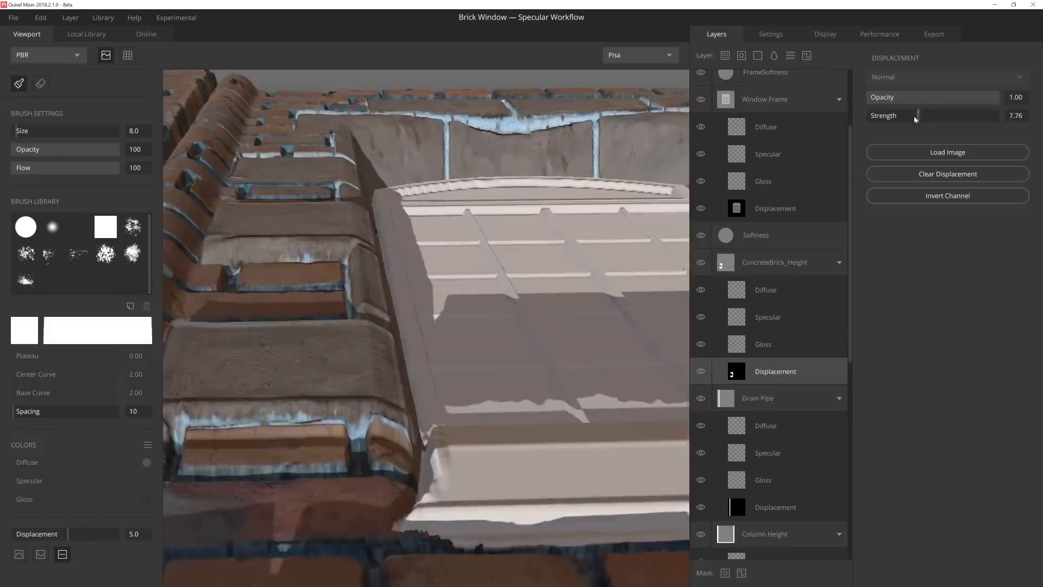
{"action": "left_click_drag", "start_coordinate": [544, 309], "coordinate": [356, 344], "text": "alt"}
{"action": "scroll", "coordinate": [347, 341], "scroll_direction": "up", "scroll_amount": 10}
{"action": "middle_click_drag", "start_coordinate": [338, 338], "coordinate": [348, 316], "text": "alt"}
{"action": "left_click_drag", "start_coordinate": [348, 320], "coordinate": [349, 355]}
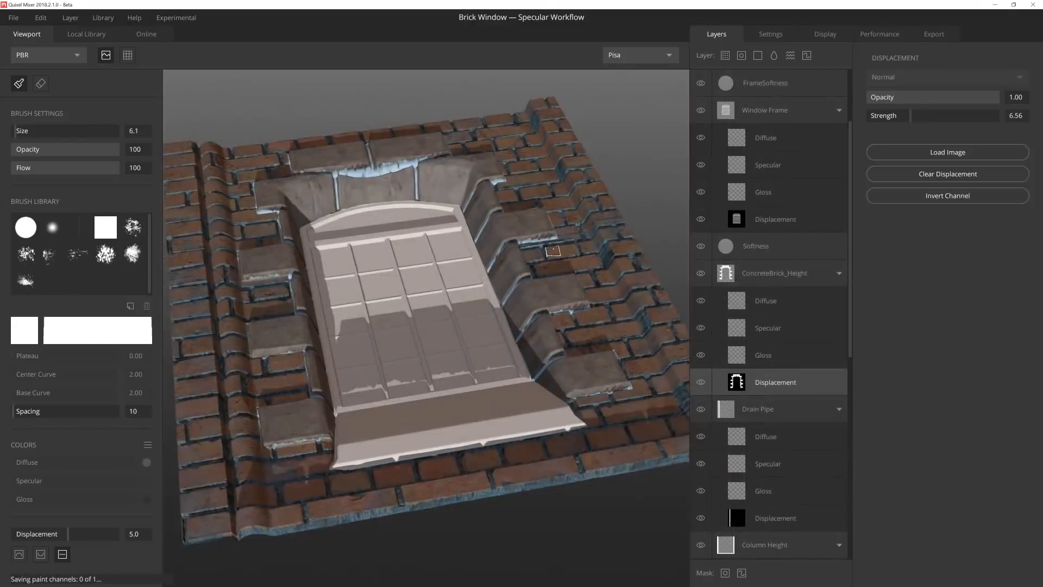
Soften the displacement around the mortar joints above the arch with a soft round brush of size 17.1 at opacity 60
{"action": "left_click_drag", "start_coordinate": [170, 239], "coordinate": [167, 310], "text": "alt"}
{"action": "middle_click_drag", "start_coordinate": [166, 309], "coordinate": [161, 326], "text": "alt"}
{"action": "scroll", "coordinate": [418, 217], "scroll_direction": "up", "scroll_amount": 5}
{"action": "mouse_move", "coordinate": [424, 218]}
{"action": "left_mouse_down", "text": "alt"}
{"action": "mouse_move", "coordinate": [283, 147]}
{"action": "mouse_move", "coordinate": [403, 391]}
{"action": "left_mouse_up", "text": "alt"}
{"action": "scroll", "coordinate": [403, 391], "scroll_direction": "up", "scroll_amount": 5}
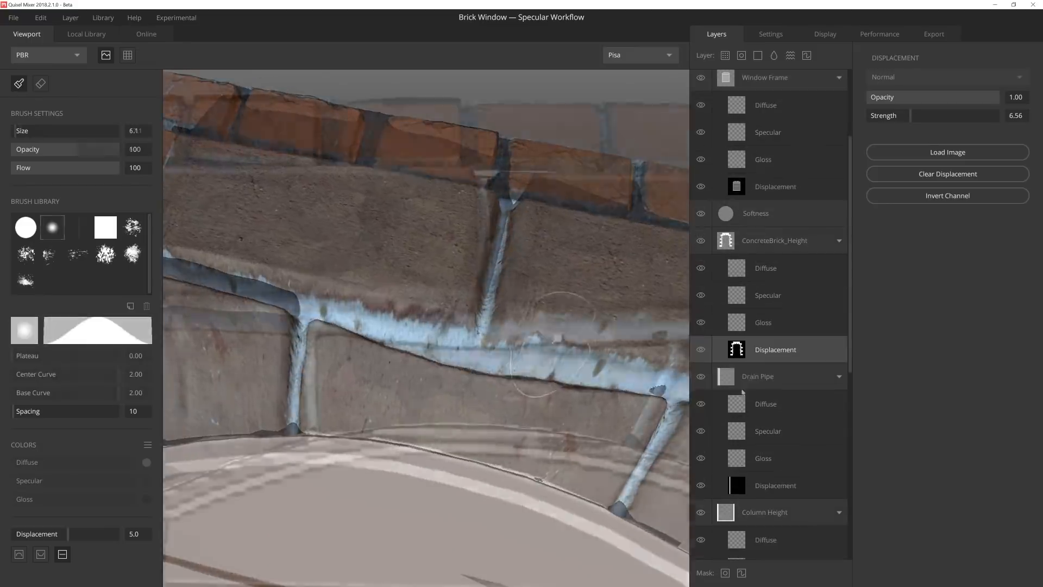
{"action": "mouse_move", "coordinate": [654, 322]}
{"action": "left_mouse_down", "text": "alt"}
{"action": "mouse_move", "coordinate": [384, 226]}
{"action": "mouse_move", "coordinate": [275, 158]}
{"action": "mouse_move", "coordinate": [429, 235]}
{"action": "left_mouse_up", "text": "alt"}
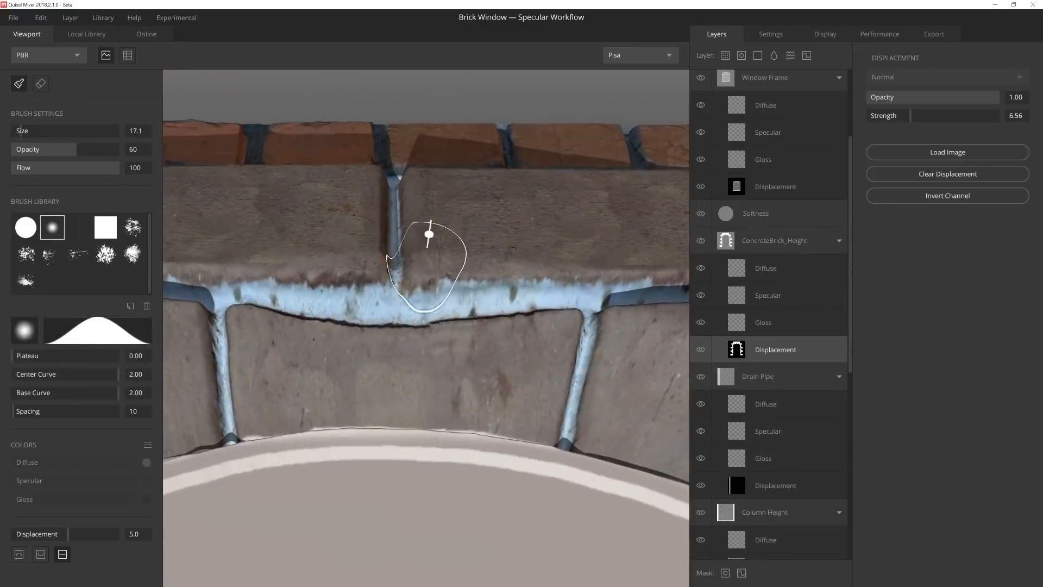
{"action": "left_click_drag", "start_coordinate": [439, 318], "coordinate": [482, 202], "text": "alt"}
{"action": "scroll", "coordinate": [424, 386], "scroll_direction": "down", "scroll_amount": 5}
{"action": "left_click_drag", "start_coordinate": [424, 386], "coordinate": [449, 286], "text": "alt"}
Prepare a size 14.1 square brush on the Clean Base Brick paint mask and examine the lower-left wall beside the sill
{"action": "left_click", "coordinate": [106, 228]}
{"action": "mouse_move", "coordinate": [331, 347]}
{"action": "left_mouse_down", "text": "alt"}
{"action": "mouse_move", "coordinate": [368, 303]}
{"action": "mouse_move", "coordinate": [412, 312]}
{"action": "left_mouse_up", "text": "alt"}
{"action": "scroll", "coordinate": [413, 312], "scroll_direction": "down", "scroll_amount": 2}
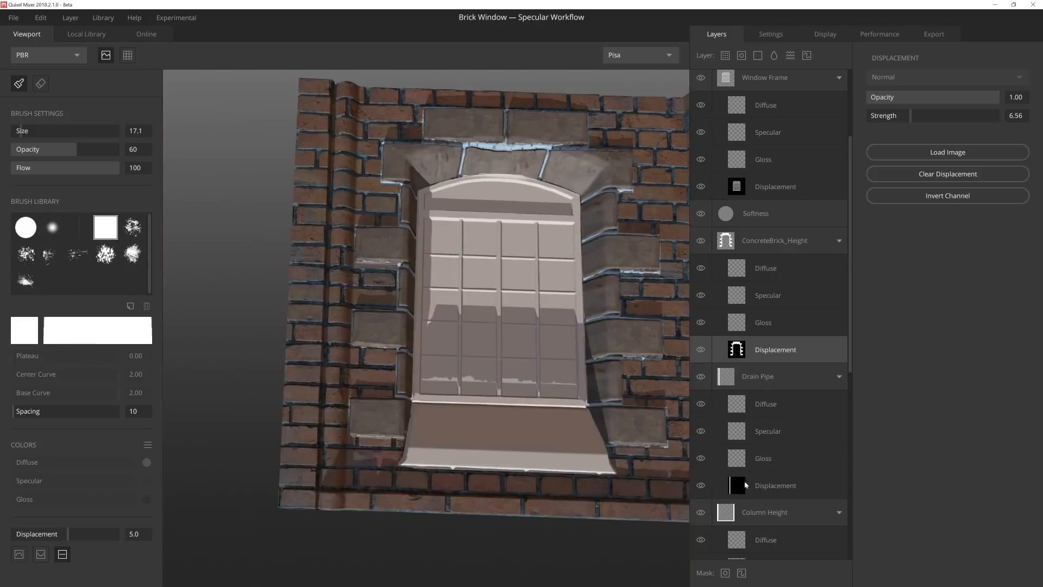
{"action": "scroll", "coordinate": [745, 423], "scroll_direction": "up", "scroll_amount": 5}
{"action": "left_click", "coordinate": [752, 165]}
{"action": "middle_click_drag", "start_coordinate": [365, 484], "coordinate": [367, 355], "text": "alt"}
{"action": "scroll", "coordinate": [367, 356], "scroll_direction": "up", "scroll_amount": 5}
{"action": "mouse_move", "coordinate": [368, 356]}
{"action": "left_mouse_down", "text": "alt"}
{"action": "mouse_move", "coordinate": [330, 357]}
{"action": "mouse_move", "coordinate": [328, 417]}
{"action": "left_mouse_up", "text": "alt"}
{"action": "scroll", "coordinate": [328, 416], "scroll_direction": "up", "scroll_amount": 3}
{"action": "scroll", "coordinate": [826, 396], "scroll_direction": "down", "scroll_amount": 3}
{"action": "scroll", "coordinate": [826, 395], "scroll_direction": "down", "scroll_amount": 6}
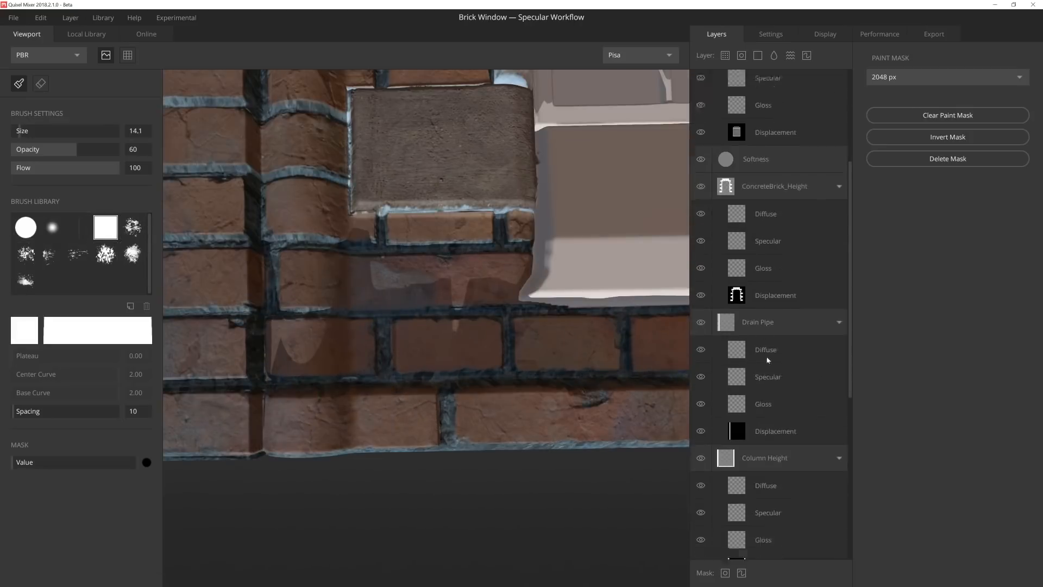
Touch up the Column Height displacement near the wall's lower-left base with the eraser
{"action": "left_click", "coordinate": [734, 471]}
{"action": "middle_click_drag", "start_coordinate": [272, 467], "coordinate": [306, 409], "text": "alt"}
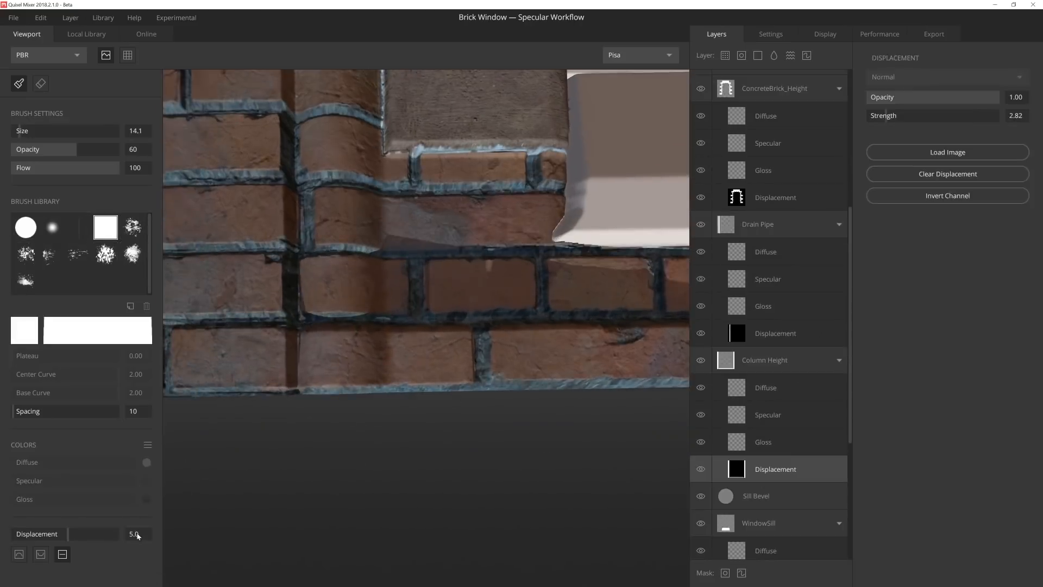
{"action": "left_click", "coordinate": [41, 83]}
{"action": "scroll", "coordinate": [347, 326], "scroll_direction": "up", "scroll_amount": 2}
{"action": "mouse_move", "coordinate": [374, 293]}
{"action": "left_mouse_down", "text": "alt"}
{"action": "mouse_move", "coordinate": [388, 336]}
{"action": "mouse_move", "coordinate": [383, 415]}
{"action": "mouse_move", "coordinate": [409, 392]}
{"action": "mouse_move", "coordinate": [376, 348]}
{"action": "left_mouse_up", "text": "alt"}
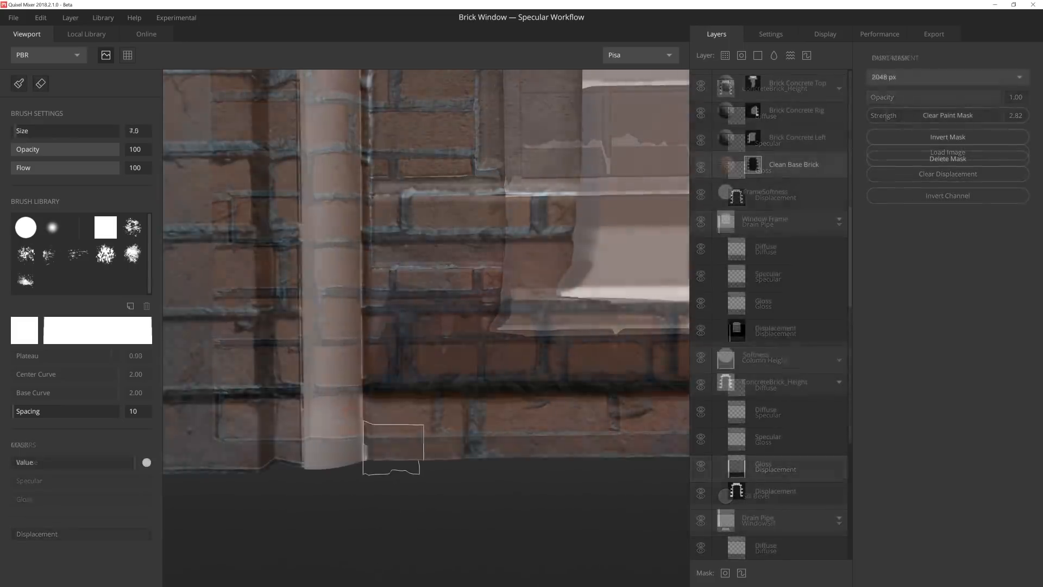
Mask Clean Base Brick off the full length of the drain pipe with a size 7.0 square brush at opacity 100
{"action": "left_click_drag", "start_coordinate": [389, 441], "coordinate": [401, 431], "text": "alt"}
{"action": "left_click_drag", "start_coordinate": [325, 444], "coordinate": [350, 181], "text": "alt"}
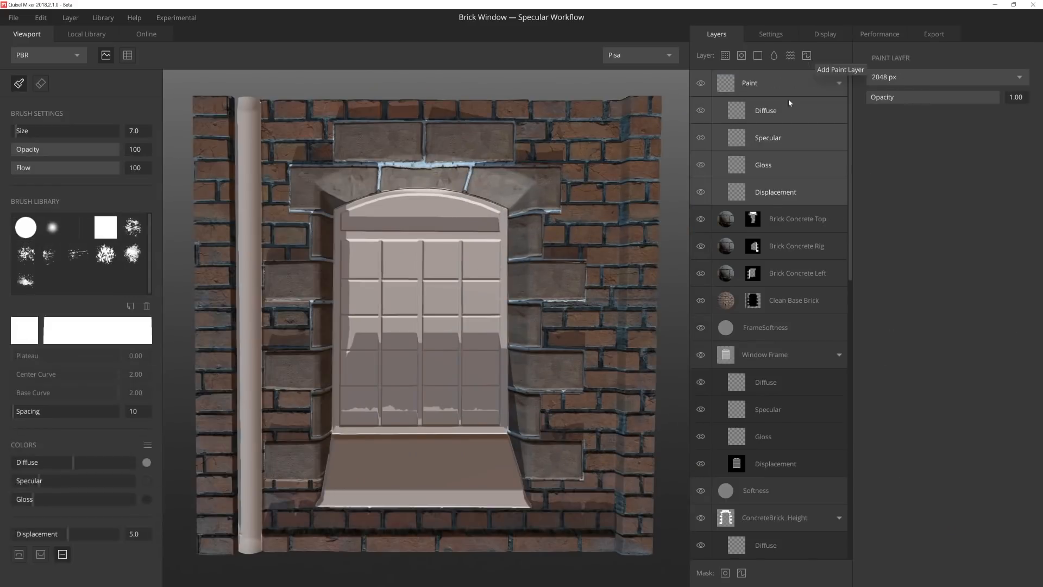
Name the new top paint layer GroundTint and set a dark brush colour for its Diffuse channel
{"action": "type", "text": "GroundTint"}
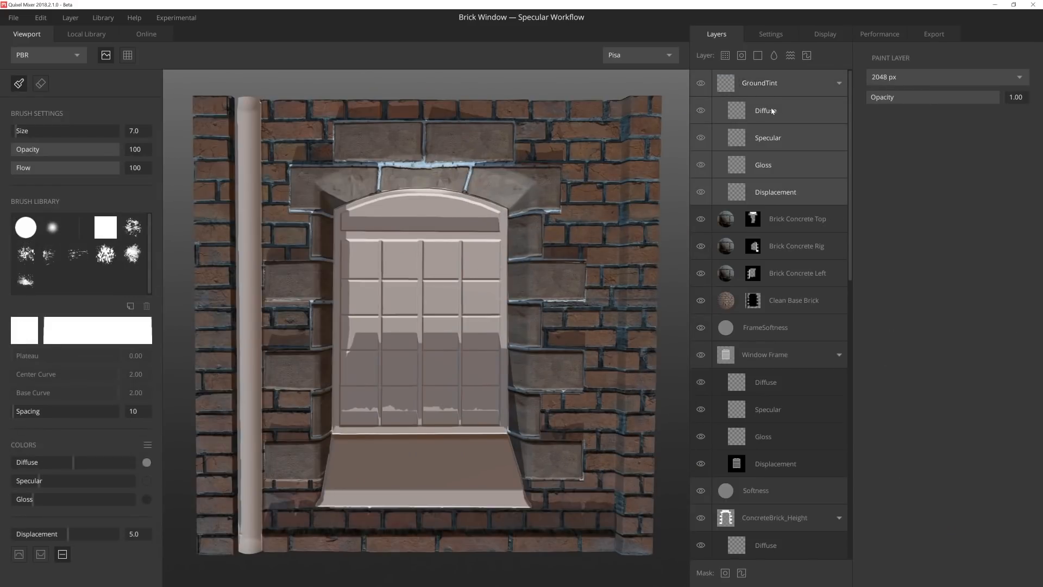
{"action": "left_click", "coordinate": [766, 110]}
{"action": "left_click", "coordinate": [147, 462]}
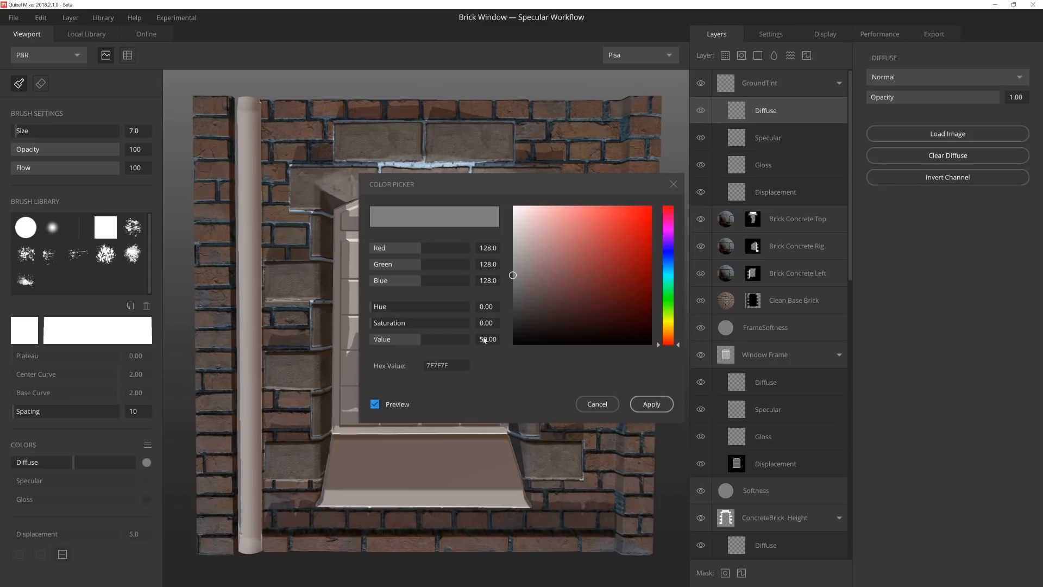
{"action": "left_click", "coordinate": [652, 404]}
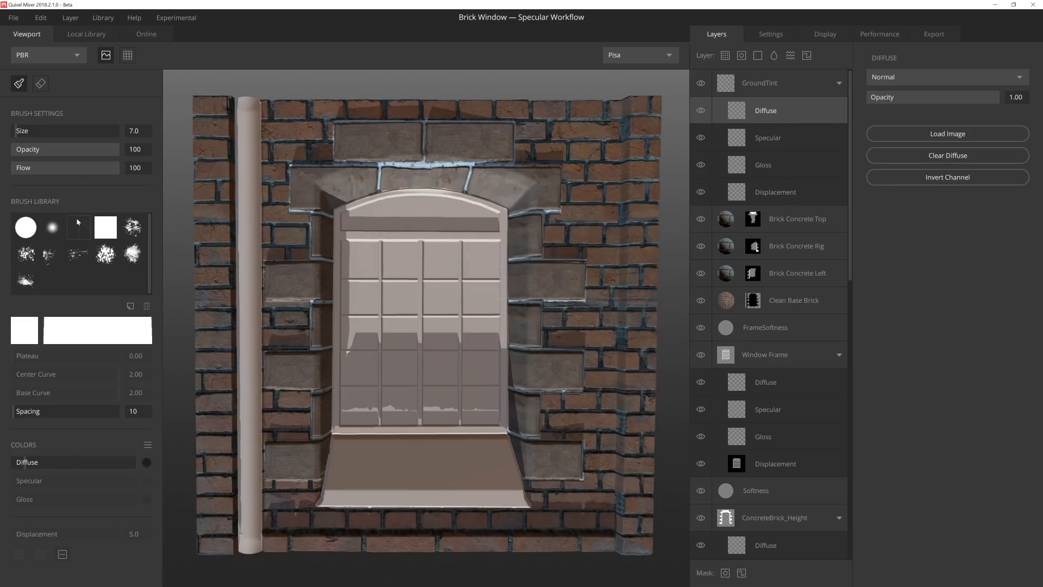
Paint a dark Diffuse stroke over the light grout between the concrete bricks above the window arch with a soft size 4.2 brush
{"action": "scroll", "coordinate": [435, 278], "scroll_direction": "up", "scroll_amount": 6}
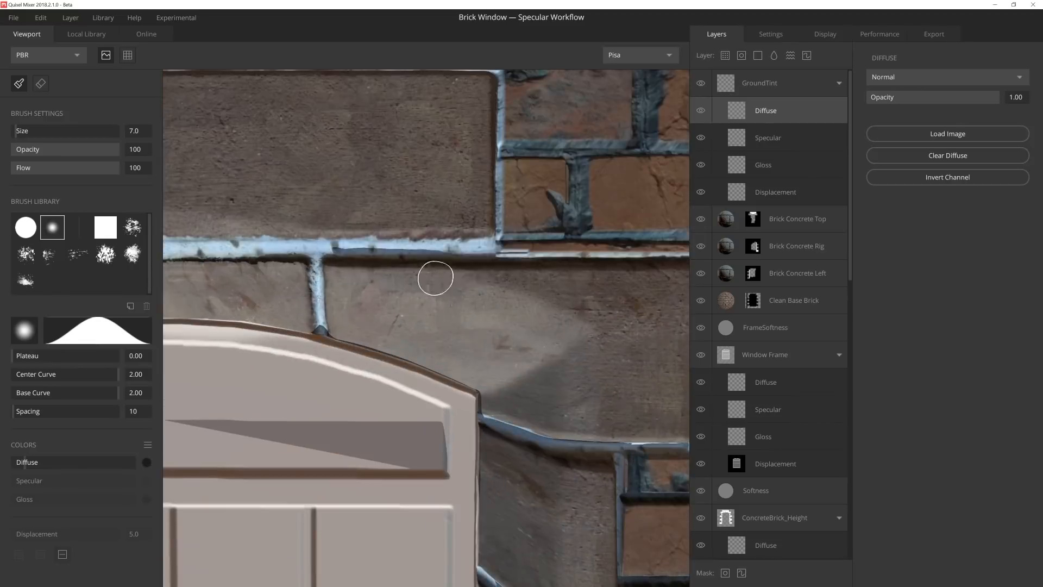
{"action": "left_click_drag", "start_coordinate": [495, 250], "coordinate": [490, 247]}
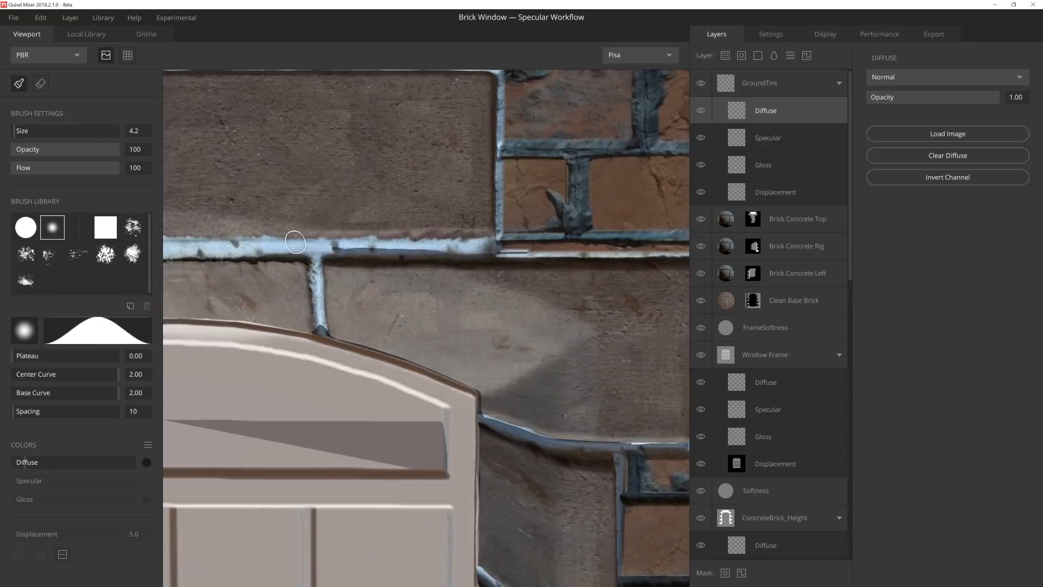
{"action": "left_click", "coordinate": [315, 249], "text": "shift"}
{"action": "middle_click_drag", "start_coordinate": [302, 267], "coordinate": [334, 280]}
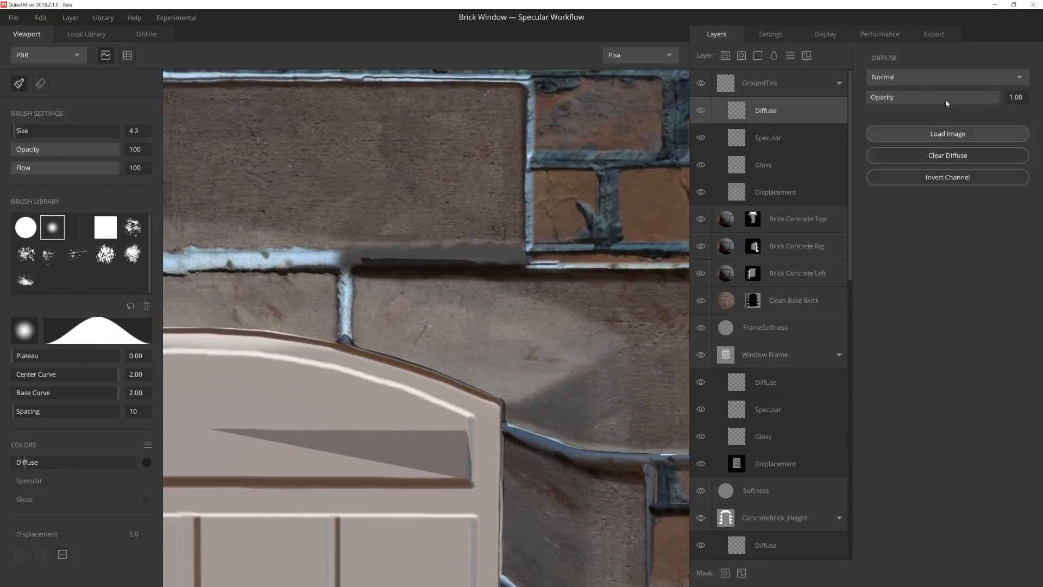
Set the GroundTint Diffuse channel to Multiply at opacity 0.84 and darken the light grout around the concrete bricks
{"action": "left_click", "coordinate": [944, 79]}
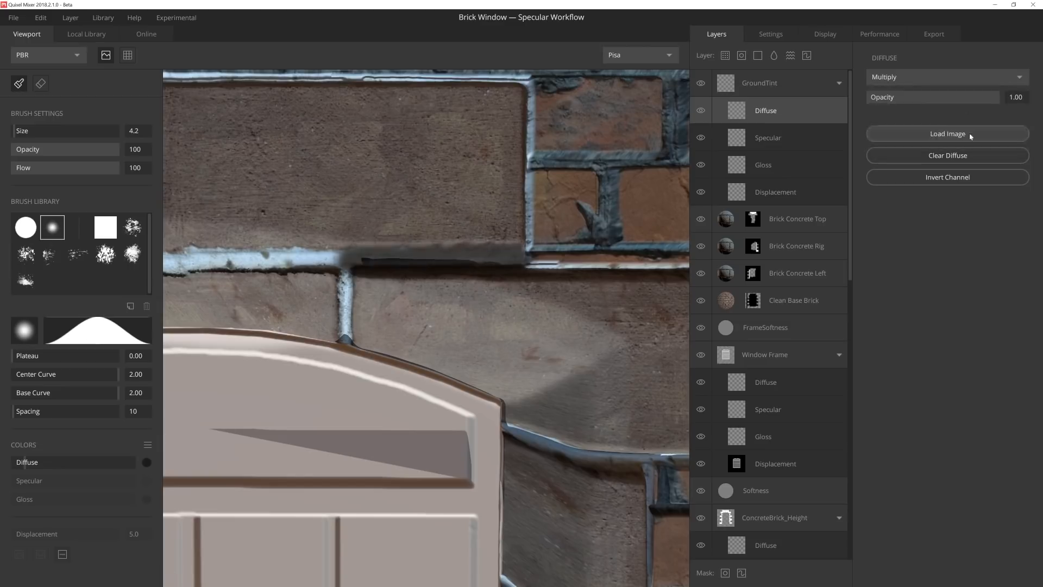
{"action": "left_click_drag", "start_coordinate": [987, 102], "coordinate": [977, 98]}
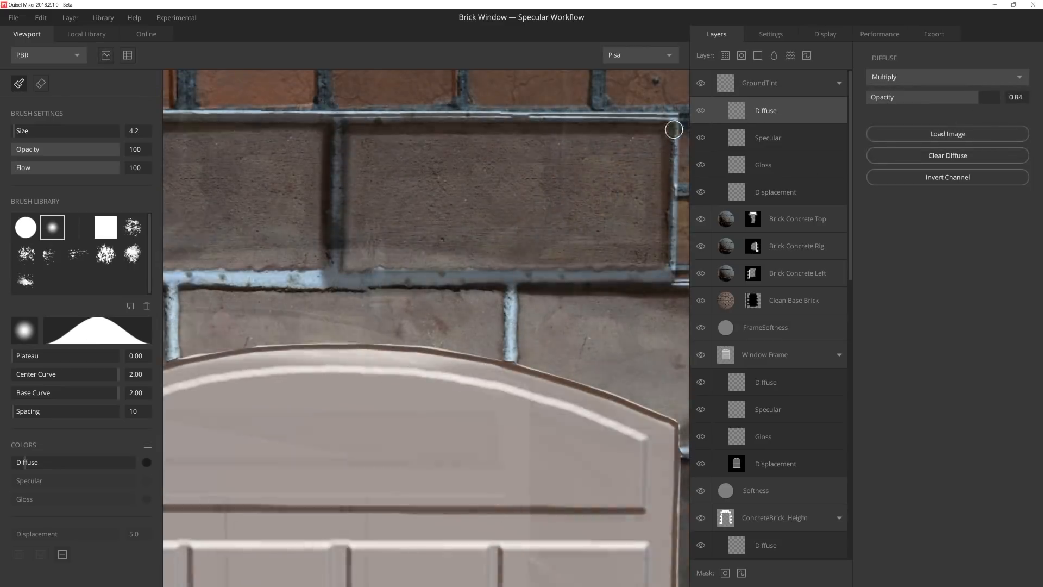
{"action": "middle_click_drag", "start_coordinate": [675, 118], "coordinate": [570, 135]}
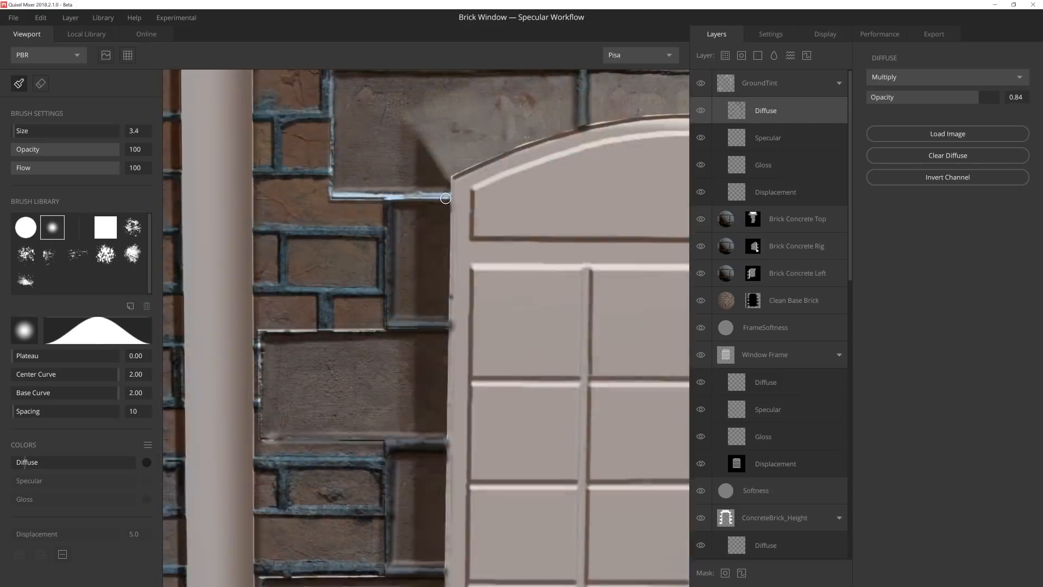
{"action": "mouse_move", "coordinate": [445, 198]}
{"action": "left_mouse_down"}
{"action": "mouse_move", "coordinate": [329, 194]}
{"action": "mouse_move", "coordinate": [330, 77]}
{"action": "left_mouse_up"}
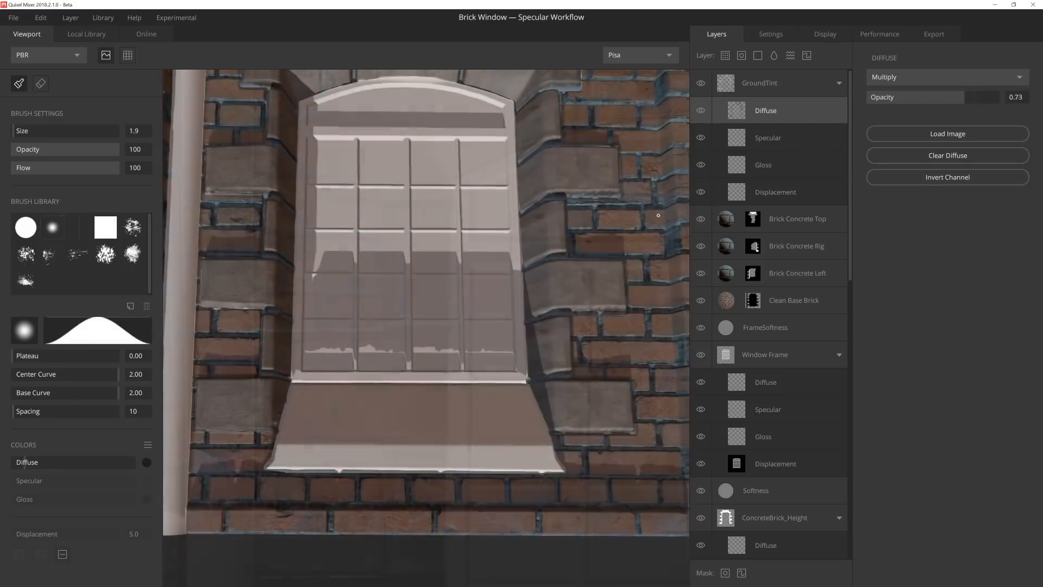
Add the Concrete Surface material from the local library as a surface layer above GroundTint
{"action": "left_click", "coordinate": [771, 78]}
{"action": "left_click", "coordinate": [726, 57]}
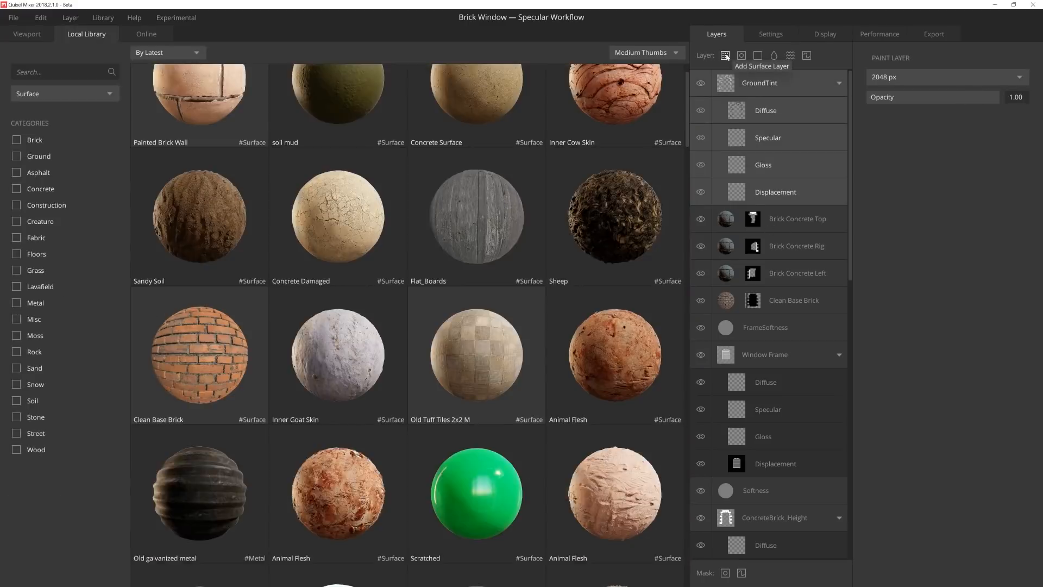
{"action": "left_click", "coordinate": [468, 180]}
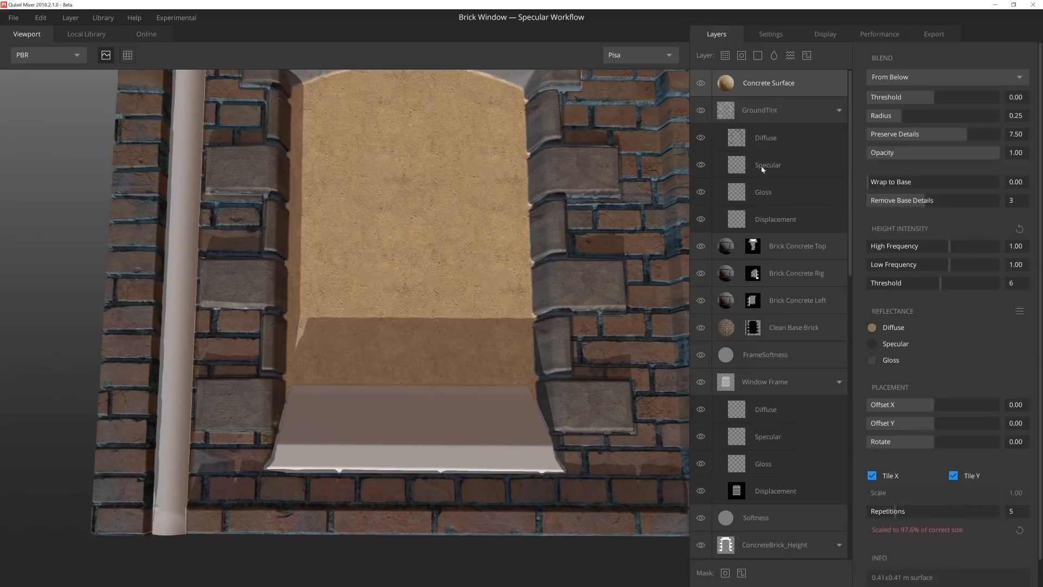
Blend the Concrete Surface layer From Above with Threshold 0.35 and Wrap to Base 1.00
{"action": "left_click", "coordinate": [898, 78]}
{"action": "left_click", "coordinate": [926, 98]}
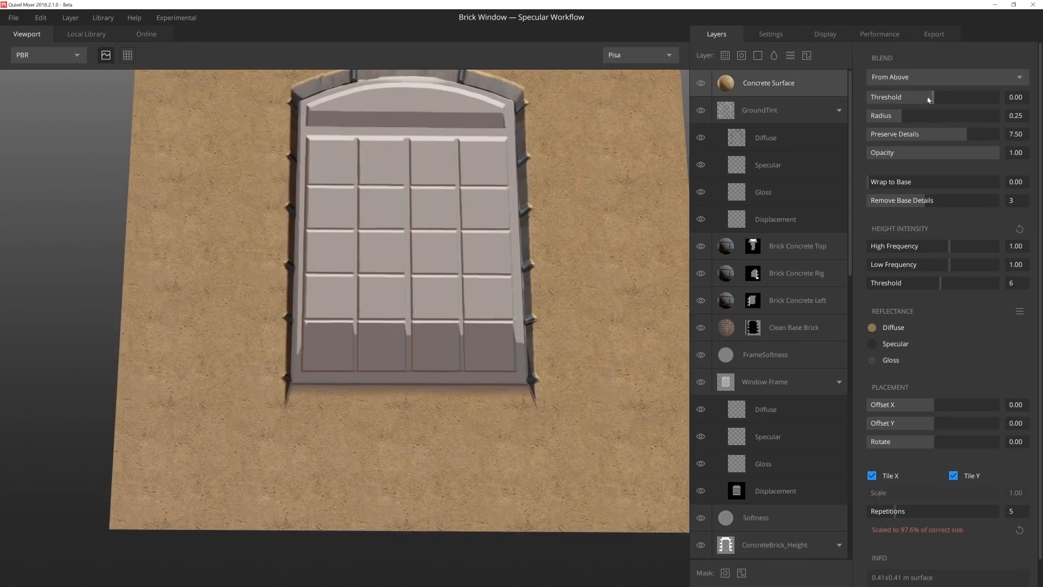
{"action": "left_click", "coordinate": [924, 185]}
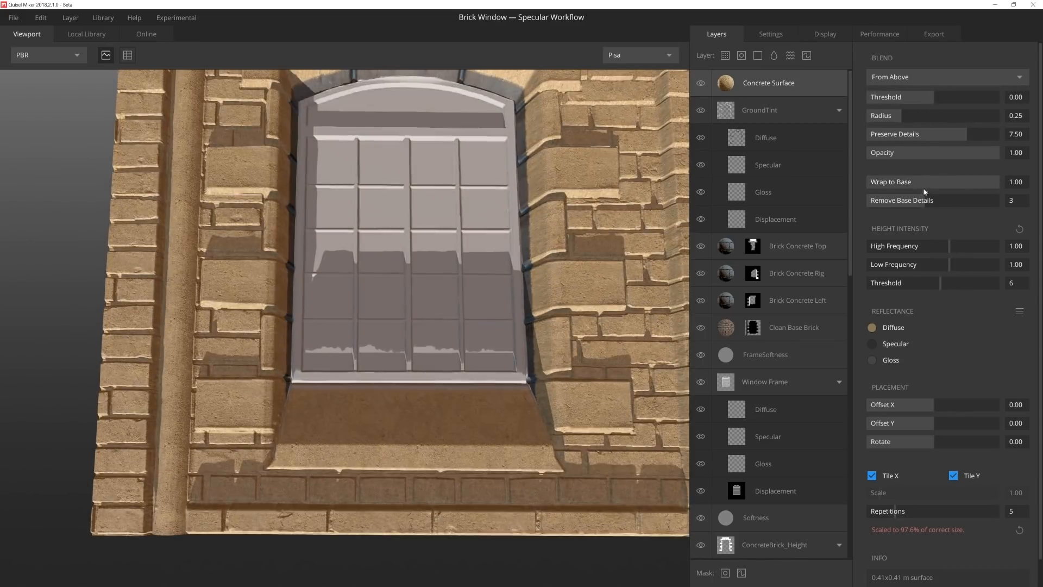
{"action": "left_click_drag", "start_coordinate": [927, 98], "coordinate": [944, 98]}
{"action": "scroll", "coordinate": [419, 208], "scroll_direction": "down", "scroll_amount": 3}
{"action": "left_click_drag", "start_coordinate": [418, 209], "coordinate": [424, 231], "text": "alt"}
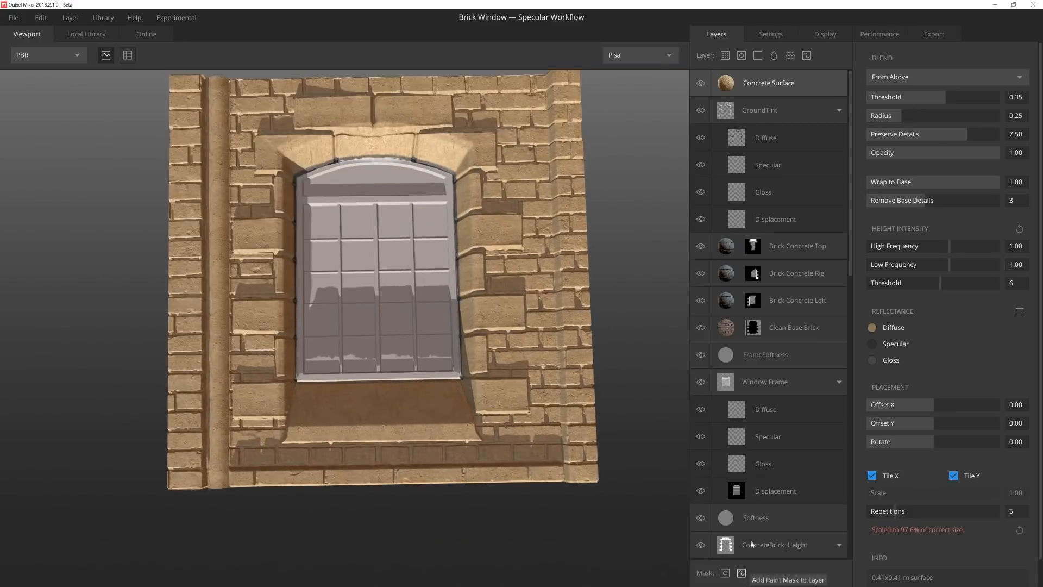
Place the concrete layer below Clean Base Brick under the name Window Sill and paint its mask to remove it from the drain pipe
{"action": "key", "text": "ctrl+z"}
{"action": "type", "text": "Windo"}
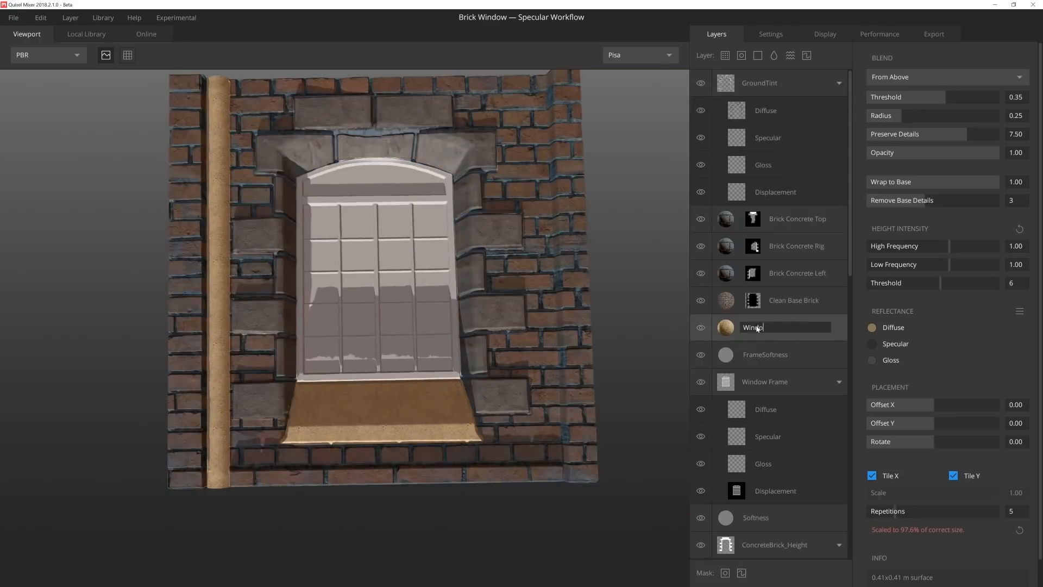
{"action": "type", "text": "w Sill"}
{"action": "mouse_move", "coordinate": [308, 116]}
{"action": "left_mouse_down"}
{"action": "mouse_move", "coordinate": [295, 515]}
{"action": "mouse_move", "coordinate": [329, 348]}
{"action": "left_mouse_up"}
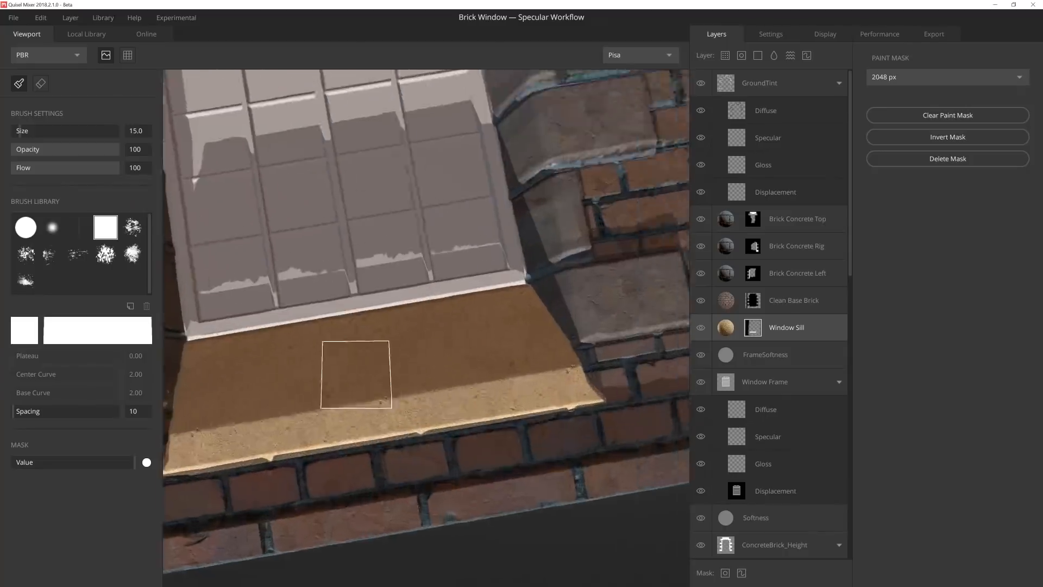
Change the Window Sill layer's Diffuse reflectance to a muted grey-brown around hex 675D4E
{"action": "left_click", "coordinate": [723, 332]}
{"action": "left_click", "coordinate": [872, 328]}
{"action": "left_click_drag", "start_coordinate": [568, 271], "coordinate": [546, 290]}
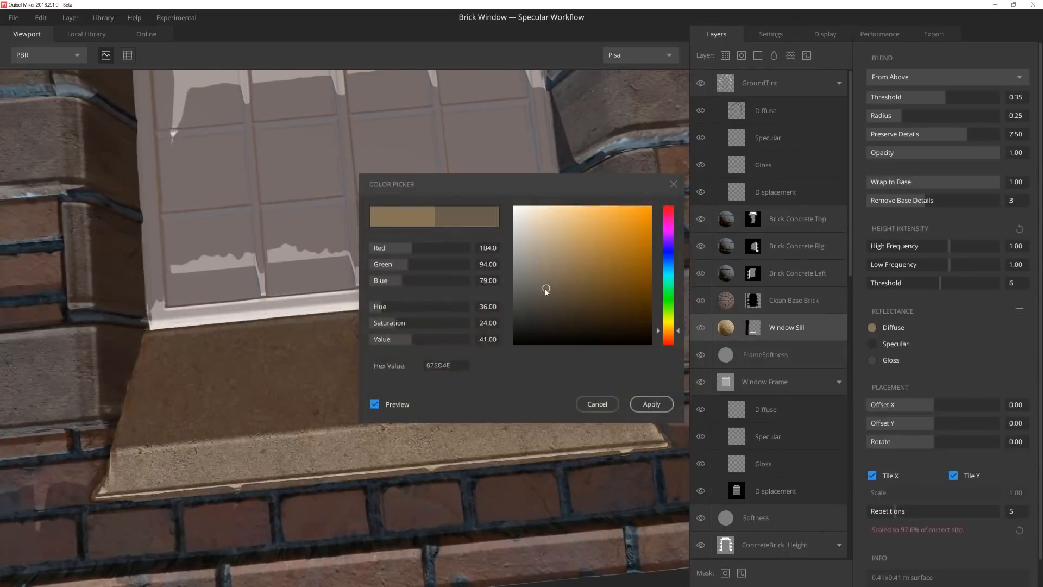
{"action": "left_click", "coordinate": [652, 404]}
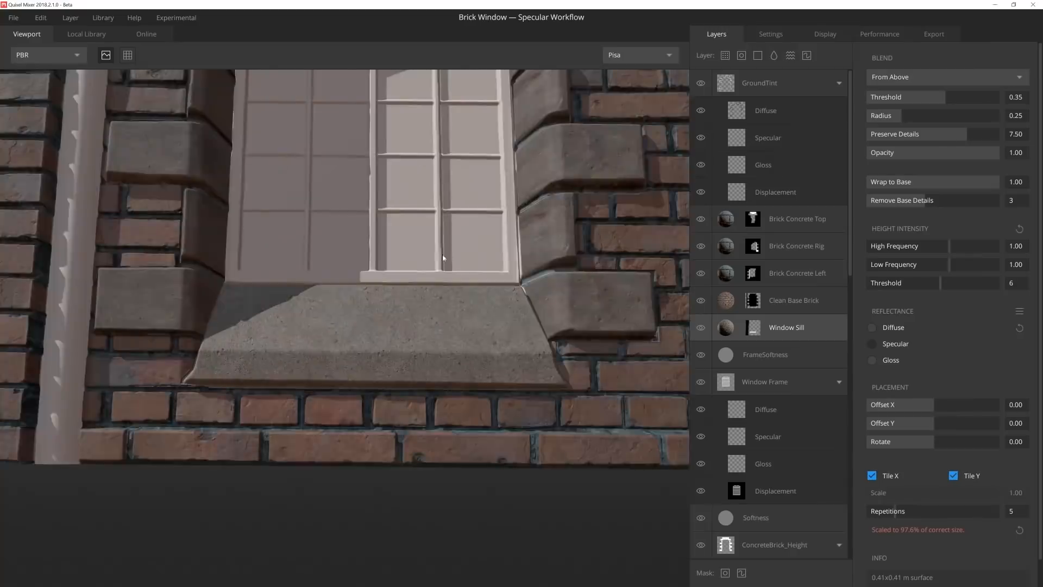
{"action": "left_click_drag", "start_coordinate": [442, 258], "coordinate": [418, 296], "text": "alt"}
{"action": "scroll", "coordinate": [417, 296], "scroll_direction": "up", "scroll_amount": 2}
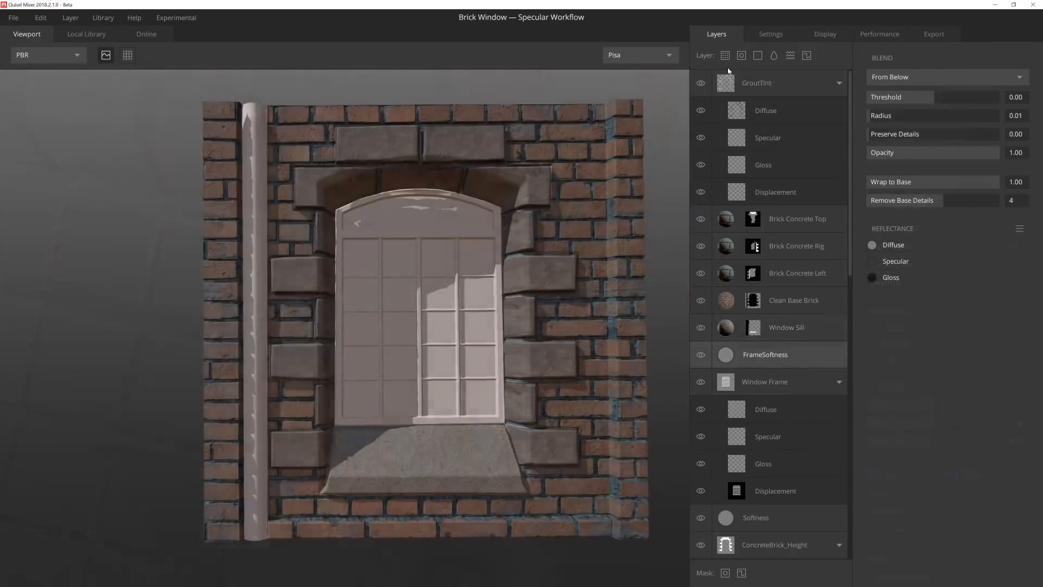
Add the Scratched Painted Iron material from the local library as a surface layer above FrameSoftness
{"action": "left_click", "coordinate": [725, 56]}
{"action": "scroll", "coordinate": [501, 353], "scroll_direction": "down", "scroll_amount": 15}
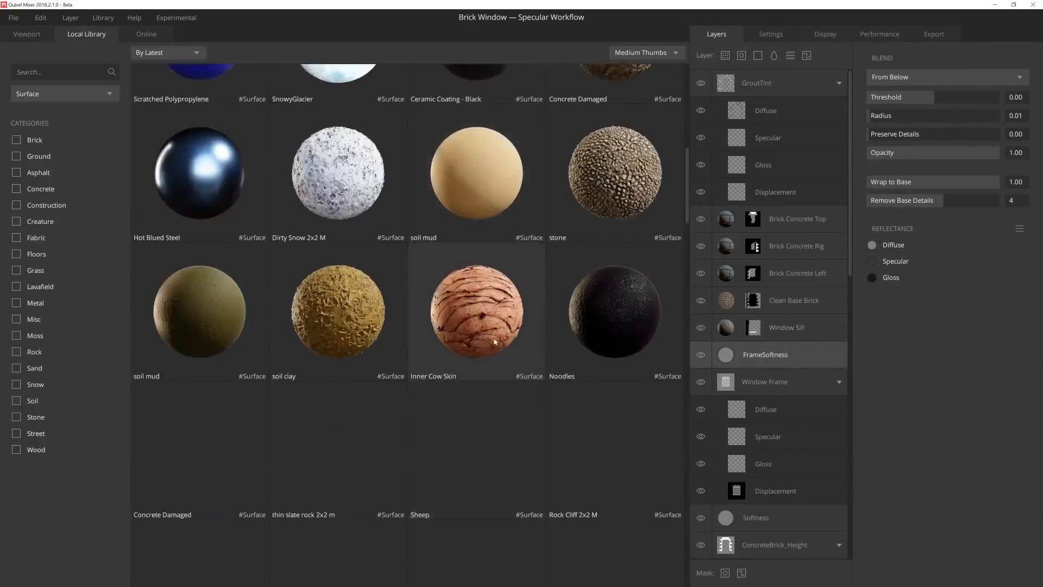
{"action": "scroll", "coordinate": [282, 345], "scroll_direction": "down", "scroll_amount": 3}
{"action": "left_click", "coordinate": [321, 369]}
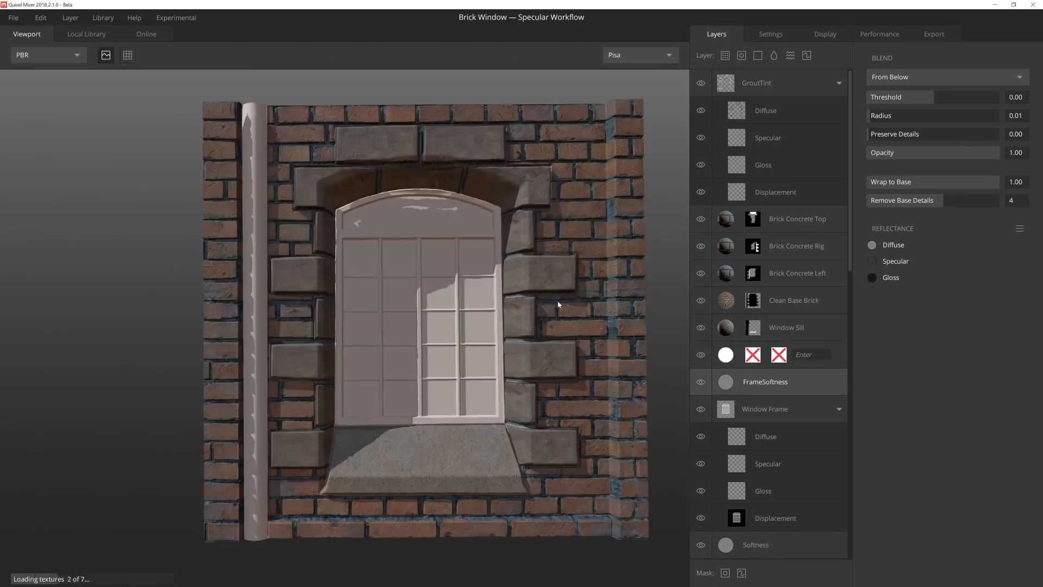
{"action": "mouse_move", "coordinate": [490, 275]}
{"action": "left_mouse_down"}
{"action": "mouse_move", "coordinate": [476, 270]}
{"action": "mouse_move", "coordinate": [624, 289]}
{"action": "left_mouse_up"}
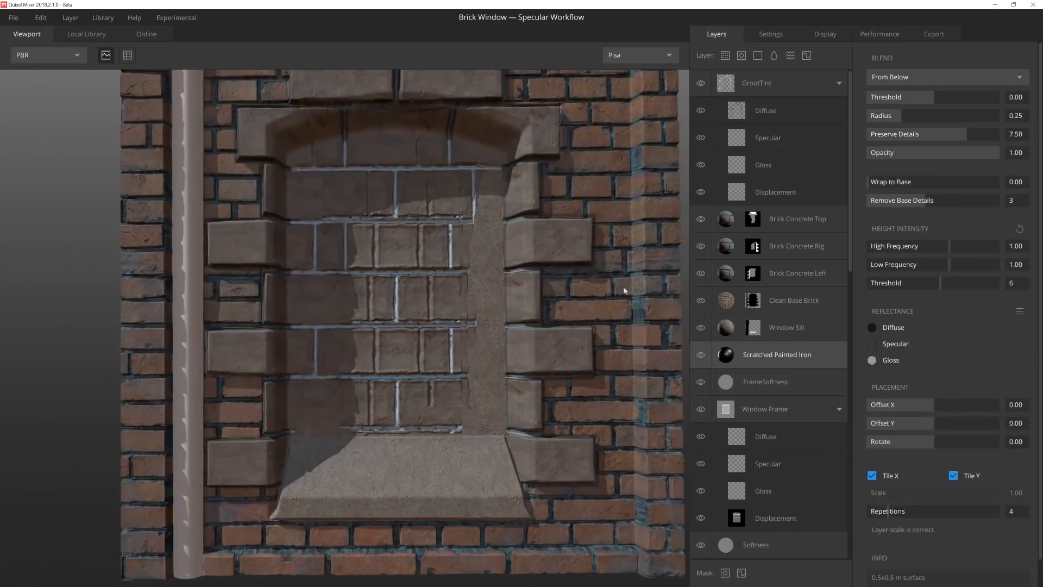
Blend the Scratched Painted Iron layer From Above with Threshold 1.15 and Wrap to Base 1.00
{"action": "left_click", "coordinate": [919, 78]}
{"action": "left_click", "coordinate": [891, 107]}
{"action": "left_click_drag", "start_coordinate": [954, 101], "coordinate": [963, 97]}
{"action": "left_click_drag", "start_coordinate": [892, 184], "coordinate": [1005, 185]}
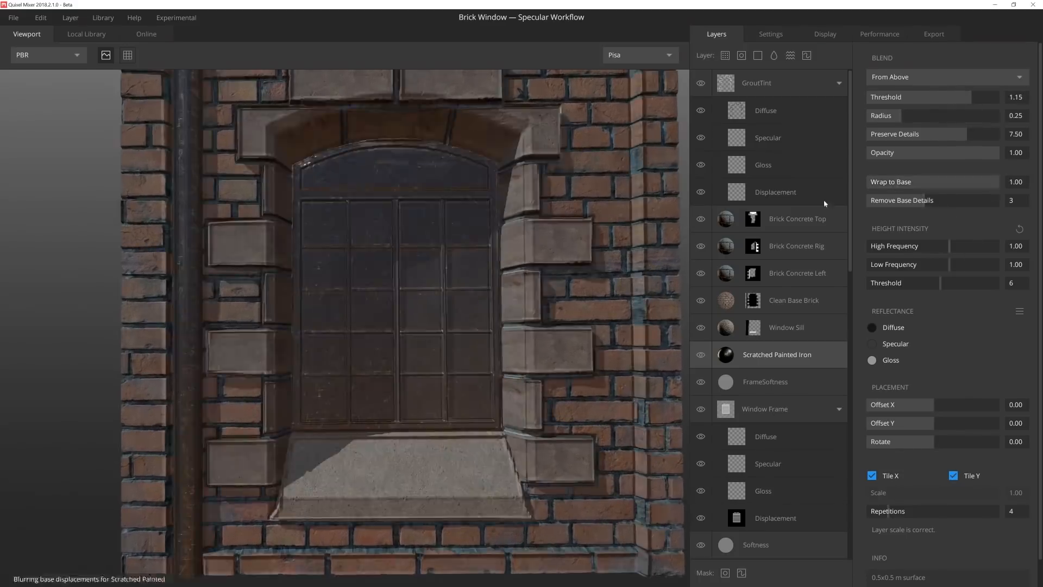
{"action": "left_click_drag", "start_coordinate": [359, 257], "coordinate": [322, 281]}
{"action": "scroll", "coordinate": [348, 266], "scroll_direction": "up", "scroll_amount": 3}
{"action": "scroll", "coordinate": [167, 292], "scroll_direction": "up", "scroll_amount": 3}
{"action": "scroll", "coordinate": [321, 281], "scroll_direction": "down", "scroll_amount": 4}
{"action": "scroll", "coordinate": [382, 324], "scroll_direction": "up", "scroll_amount": 2}
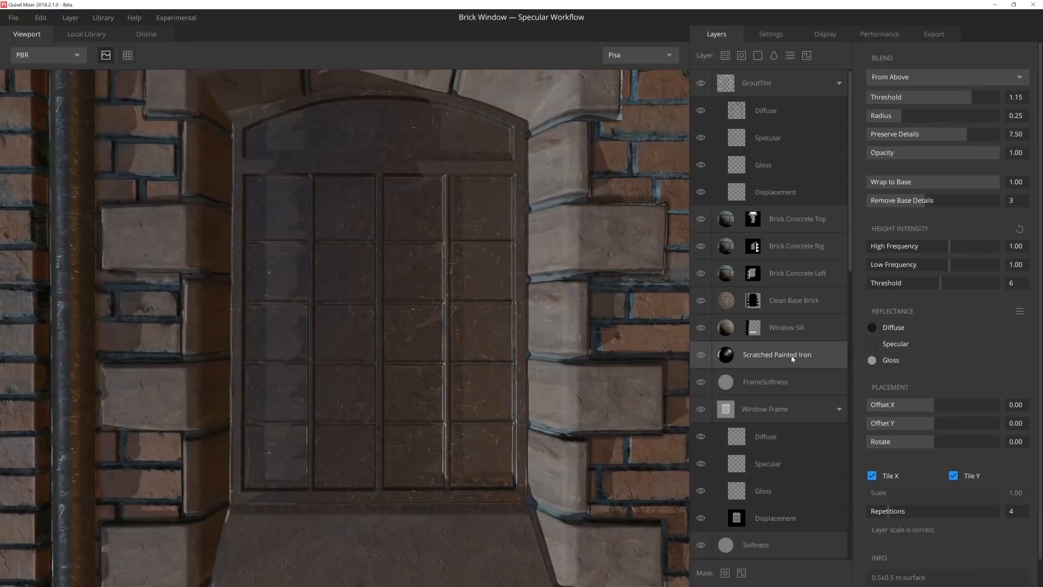
Add a solid layer named Glass above Scratched Painted Iron, blended From Below with Threshold -0.75 to fill only the panes
{"action": "left_click", "coordinate": [757, 56]}
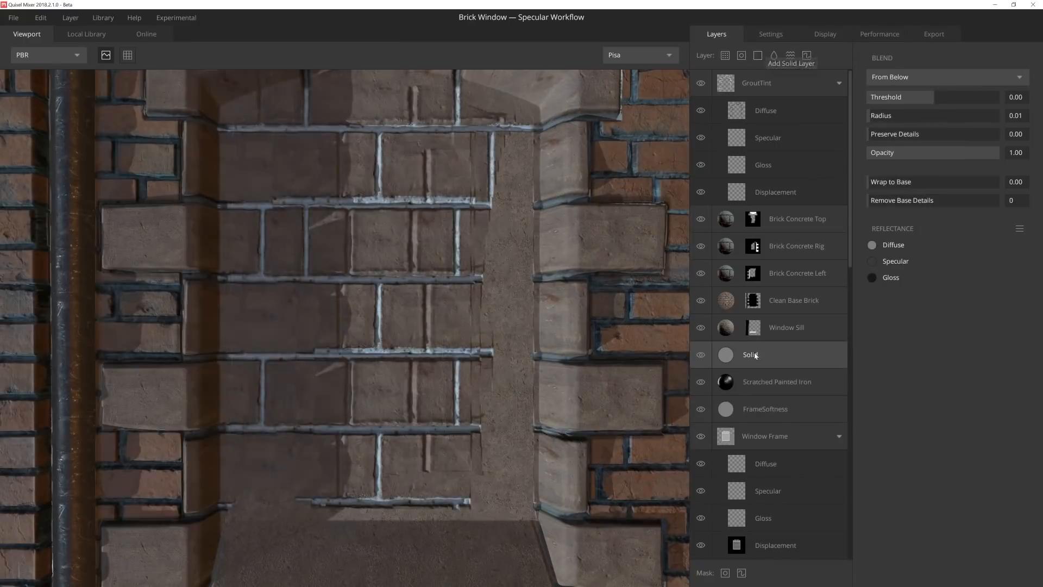
{"action": "left_click", "coordinate": [928, 77]}
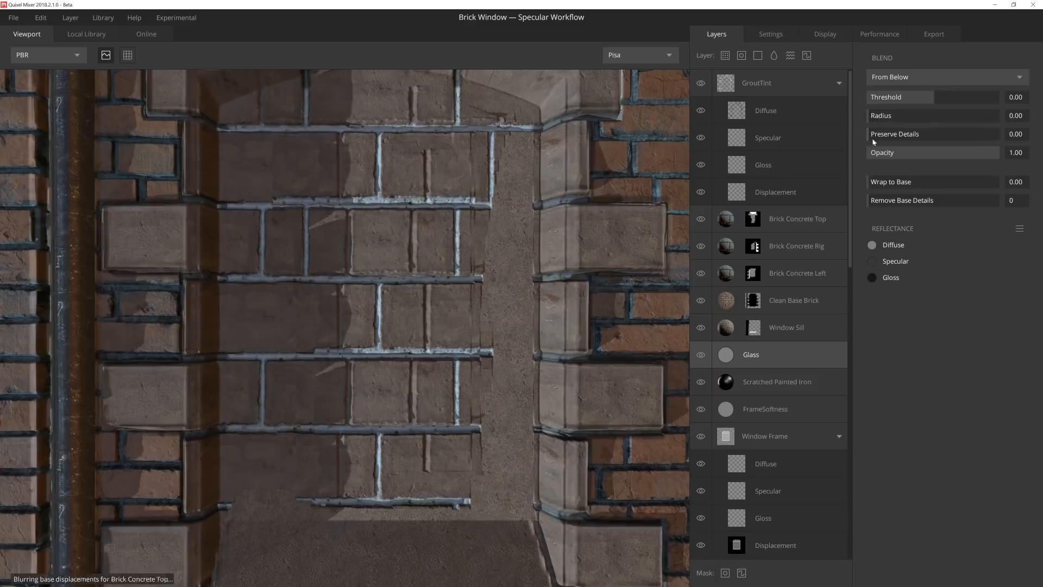
{"action": "left_click_drag", "start_coordinate": [930, 104], "coordinate": [910, 103]}
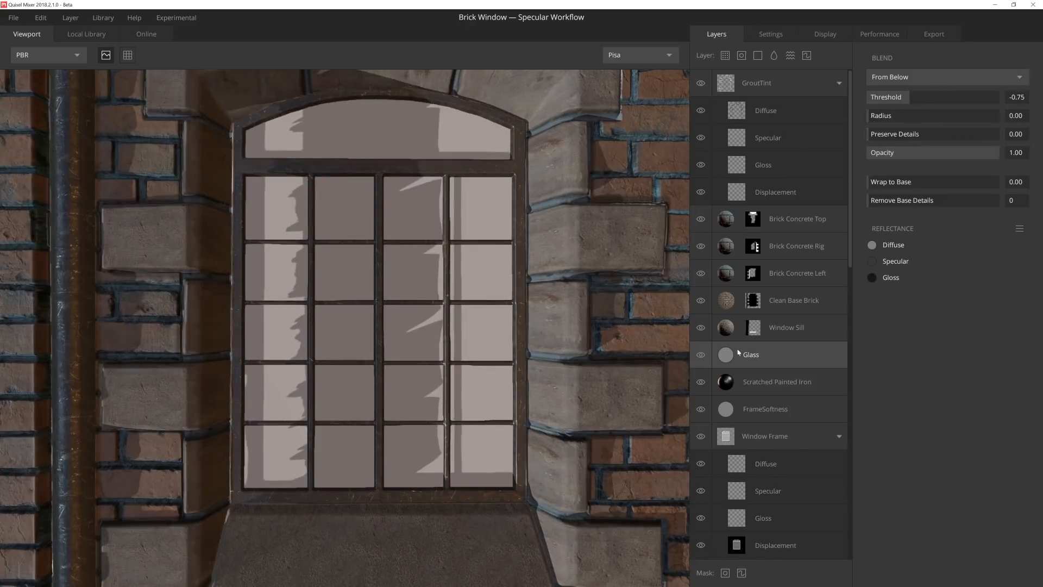
Set the Glass layer's Diffuse reflectance to the near-black colour 1D1D1E
{"action": "left_click", "coordinate": [873, 246]}
{"action": "left_click", "coordinate": [668, 251]}
{"action": "left_click", "coordinate": [519, 328]}
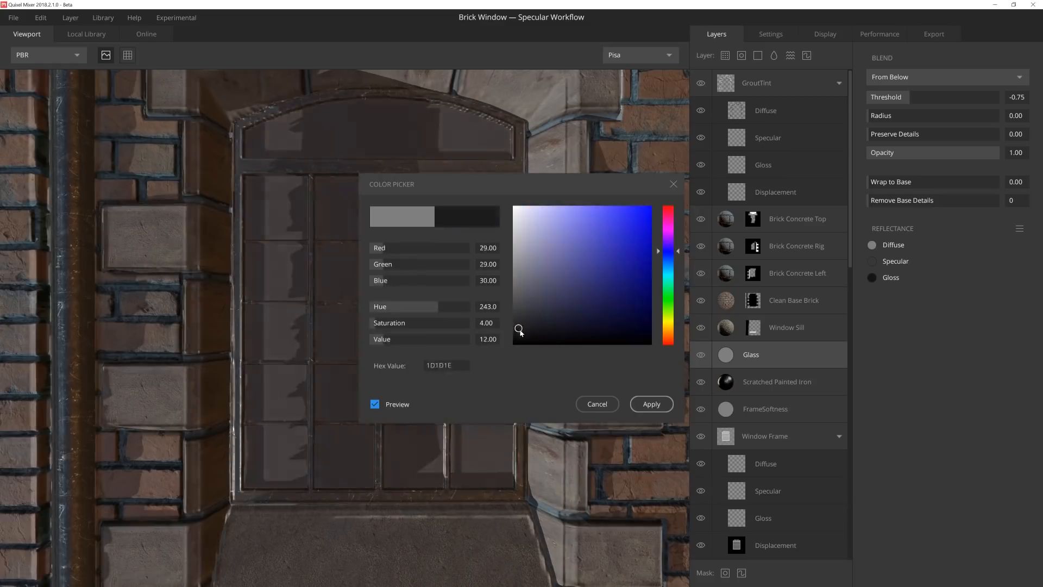
{"action": "left_click", "coordinate": [652, 404]}
Set the Glass layer's Gloss reflectance to a light neutral grey for shiny panes
{"action": "left_click", "coordinate": [872, 278]}
{"action": "left_click", "coordinate": [513, 250]}
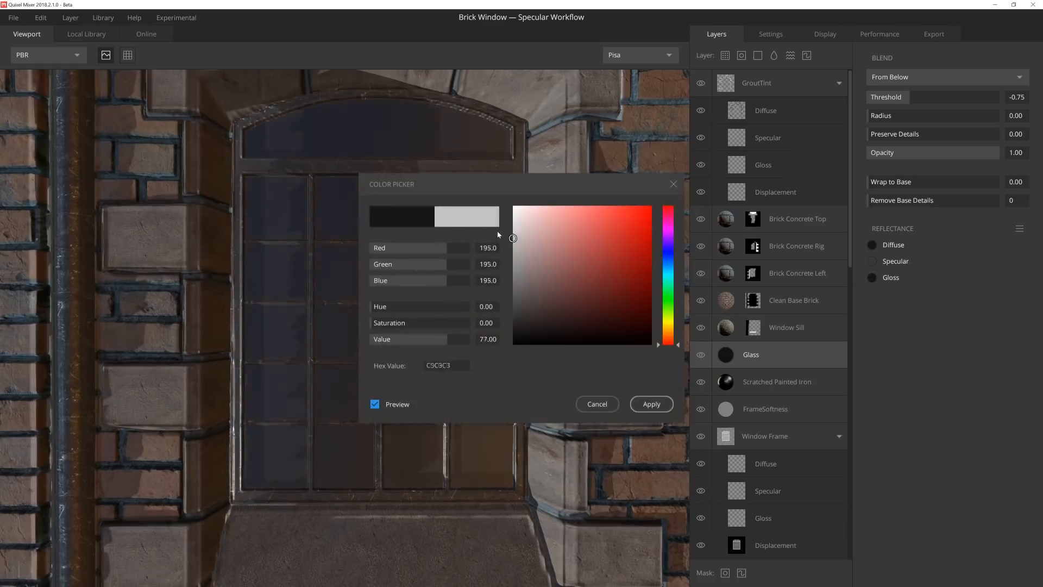
{"action": "left_click", "coordinate": [651, 404]}
{"action": "mouse_move", "coordinate": [407, 340]}
{"action": "left_mouse_down"}
{"action": "mouse_move", "coordinate": [434, 235]}
{"action": "mouse_move", "coordinate": [354, 237]}
{"action": "mouse_move", "coordinate": [375, 342]}
{"action": "mouse_move", "coordinate": [391, 342]}
{"action": "left_mouse_up"}
{"action": "scroll", "coordinate": [382, 342], "scroll_direction": "up", "scroll_amount": 5}
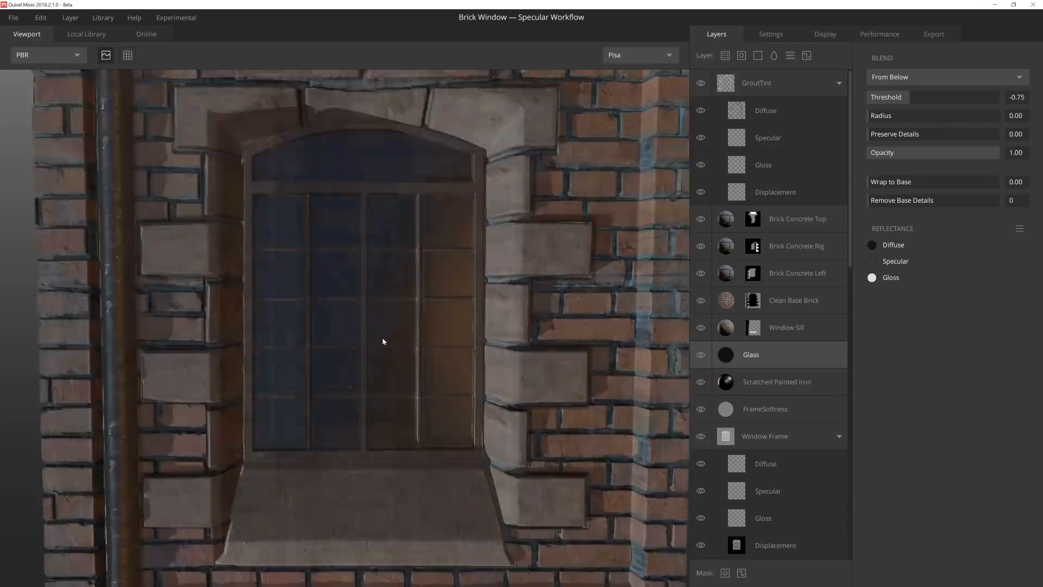
{"action": "scroll", "coordinate": [791, 294], "scroll_direction": "down", "scroll_amount": 3}
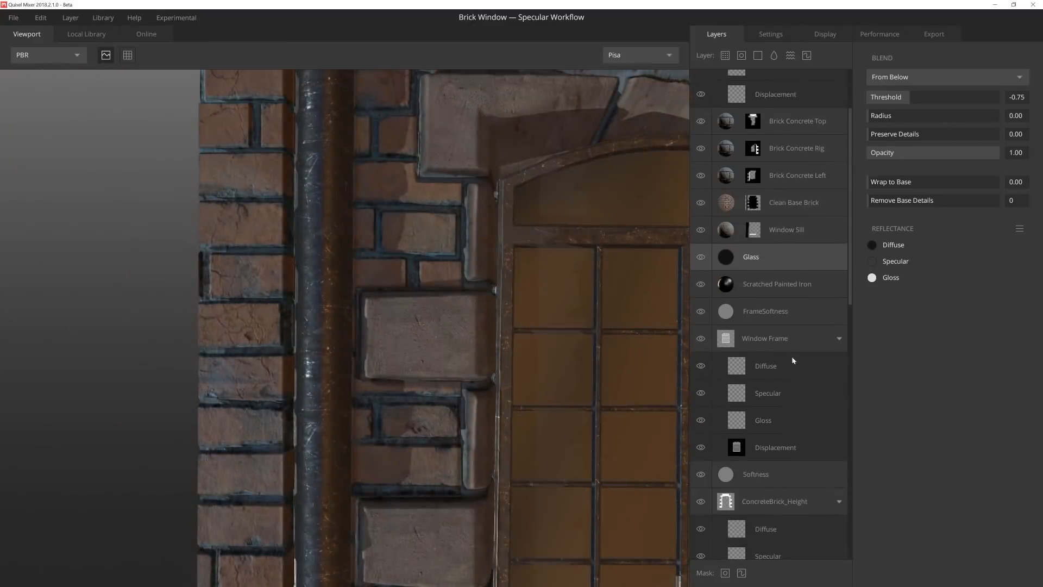
Add a paint layer named PipeClamps above FrameSoftness and set the brush value for its Displacement channel to 2
{"action": "left_click", "coordinate": [806, 309]}
{"action": "left_click", "coordinate": [806, 55]}
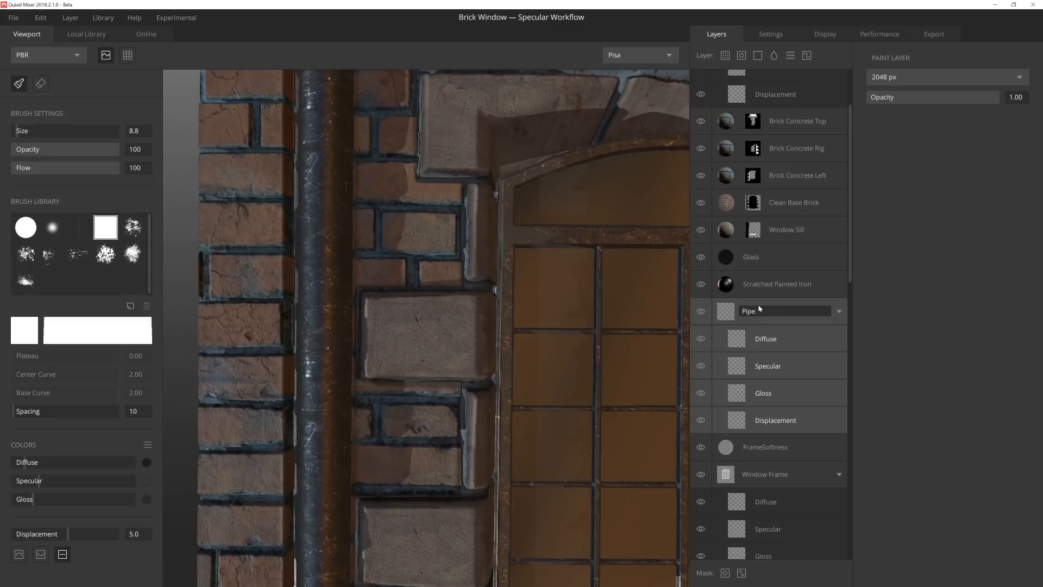
{"action": "left_click", "coordinate": [777, 421]}
{"action": "scroll", "coordinate": [496, 396], "scroll_direction": "up", "scroll_amount": 2}
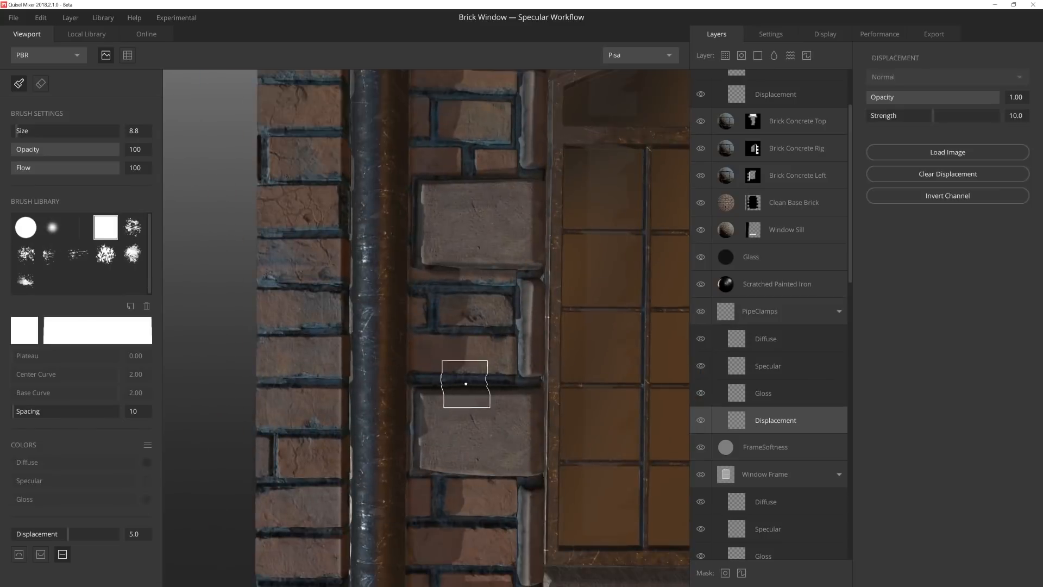
{"action": "type", "text": "2"}
{"action": "key", "text": "Return"}
Paint raised clamp bands across the drain pipe and small square fixings near its base with small square displacement brushes
{"action": "scroll", "coordinate": [456, 366], "scroll_direction": "up", "scroll_amount": 3}
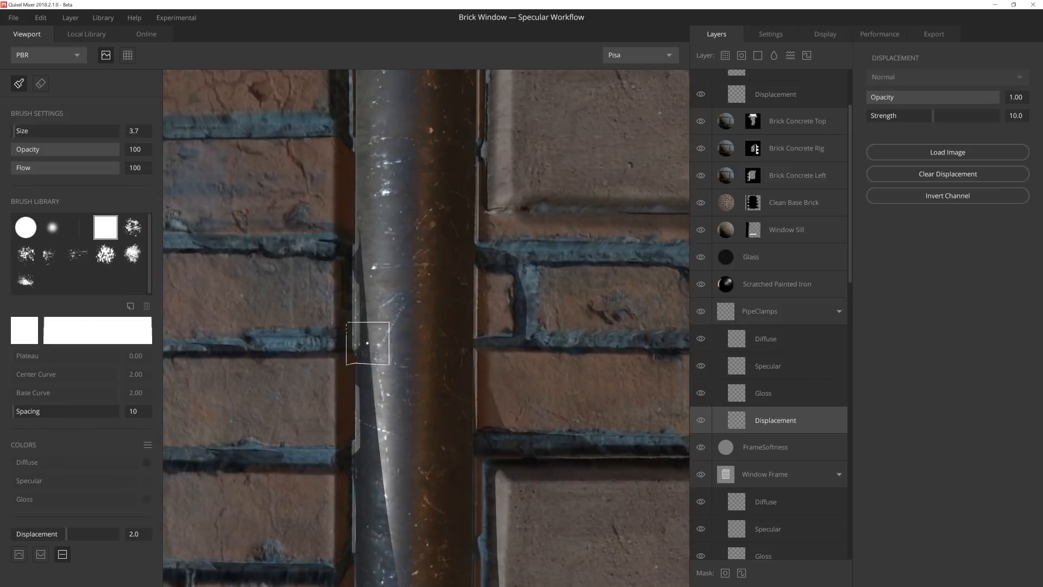
{"action": "scroll", "coordinate": [458, 340], "scroll_direction": "up", "scroll_amount": 2}
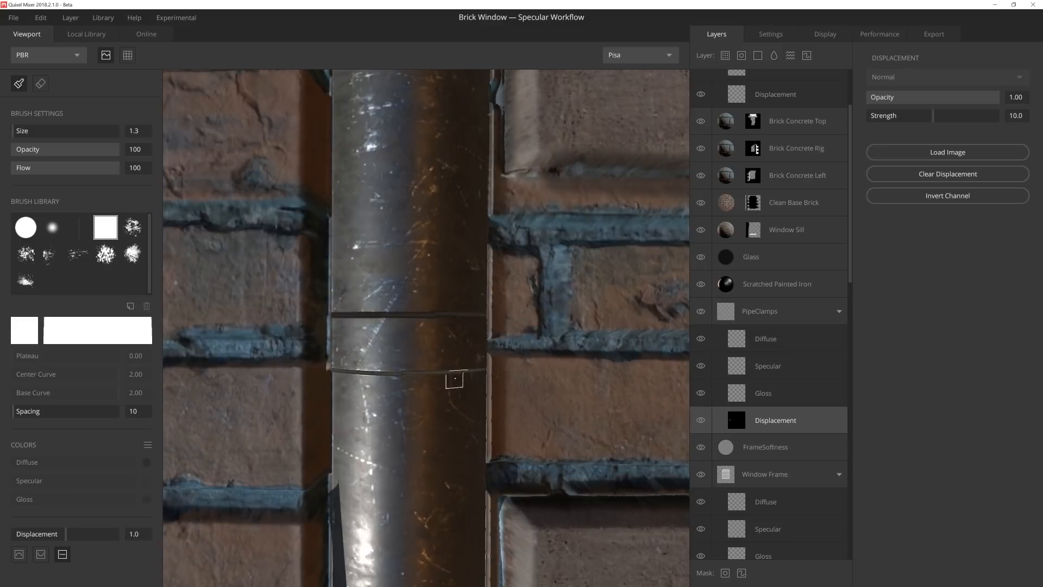
{"action": "left_click", "coordinate": [483, 343]}
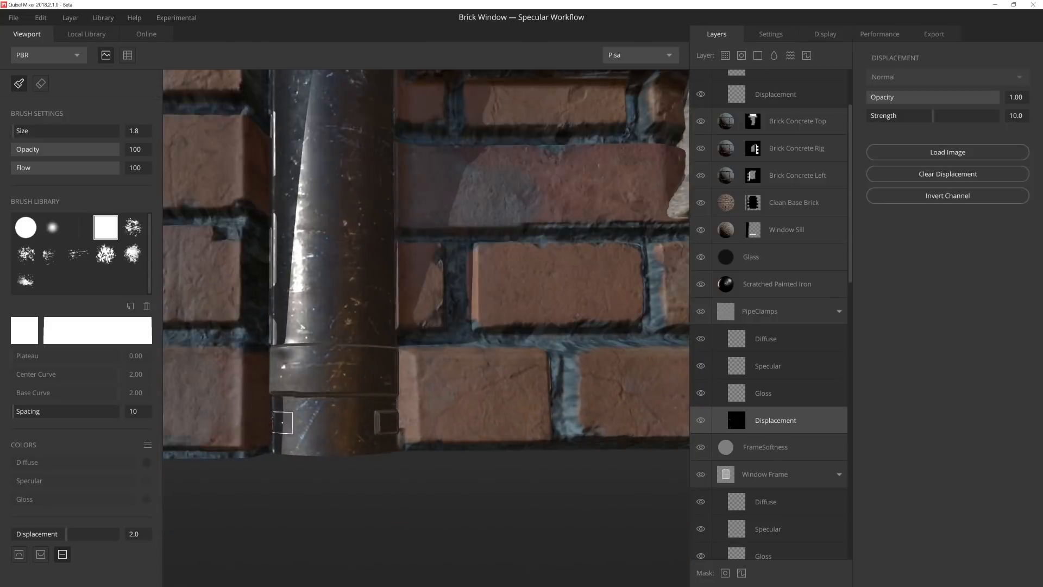
{"action": "left_click", "coordinate": [283, 422]}
{"action": "scroll", "coordinate": [438, 360], "scroll_direction": "down", "scroll_amount": 10}
{"action": "middle_click_drag", "start_coordinate": [438, 361], "coordinate": [377, 375], "text": "alt"}
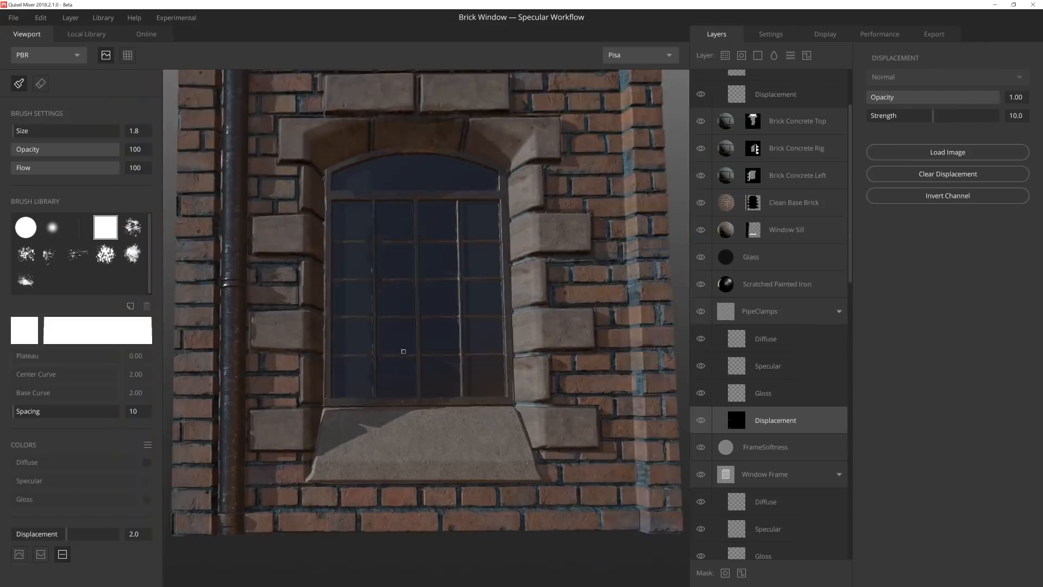
Add a paint layer named Brick Variation directly beneath Softness and select its Displacement channel
{"action": "left_click_drag", "start_coordinate": [403, 351], "coordinate": [636, 281], "text": "alt"}
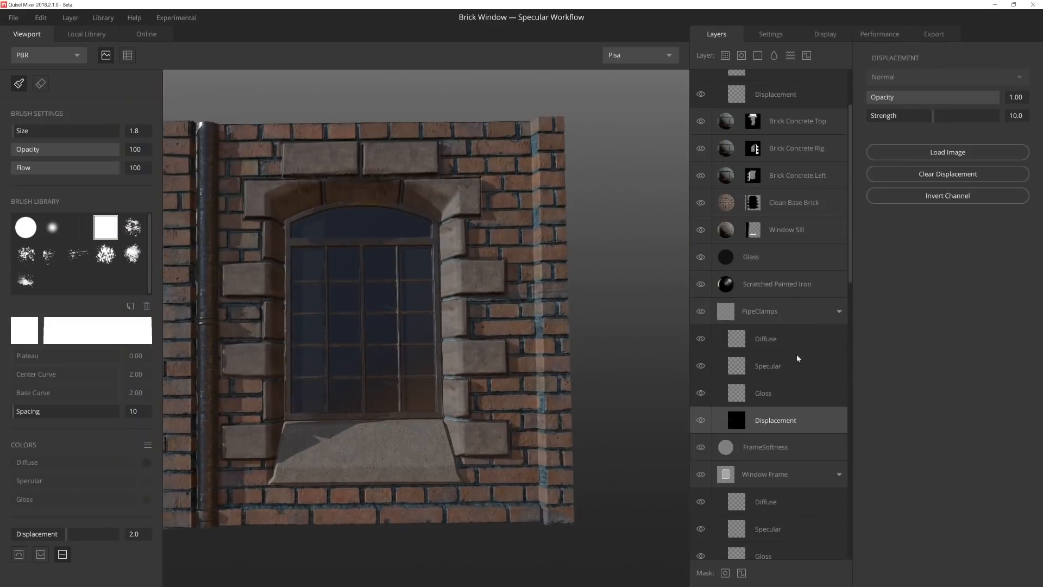
{"action": "scroll", "coordinate": [793, 380], "scroll_direction": "down", "scroll_amount": 5}
{"action": "left_click", "coordinate": [796, 417]}
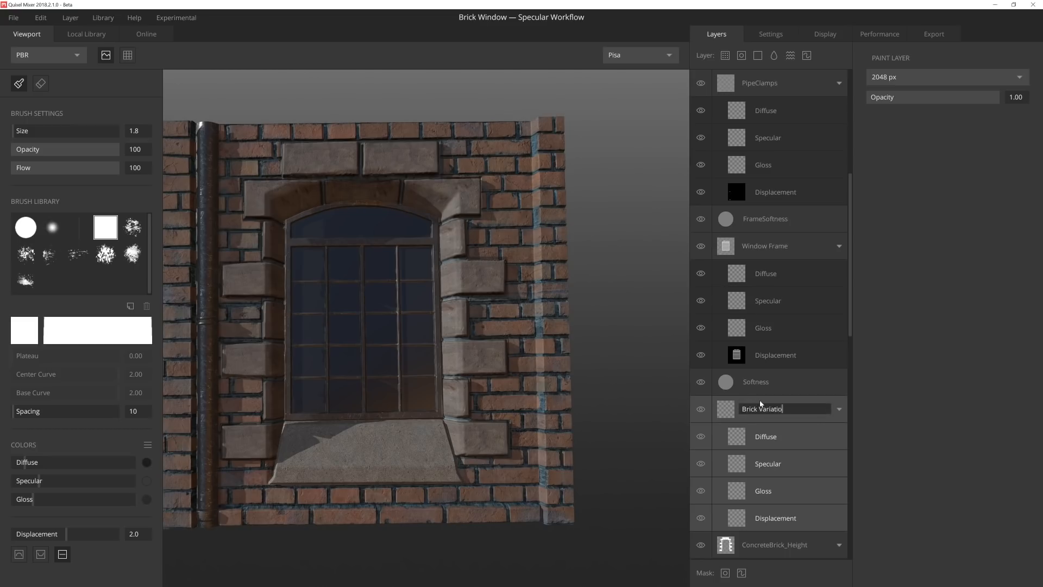
{"action": "left_click", "coordinate": [781, 519]}
Paint displacement onto individual bricks along the right side of the wall and below the sill with a size 7.6 square brush
{"action": "middle_click_drag", "start_coordinate": [648, 410], "coordinate": [434, 560], "text": "alt"}
{"action": "scroll", "coordinate": [511, 484], "scroll_direction": "up", "scroll_amount": 4}
{"action": "scroll", "coordinate": [370, 335], "scroll_direction": "up", "scroll_amount": 4}
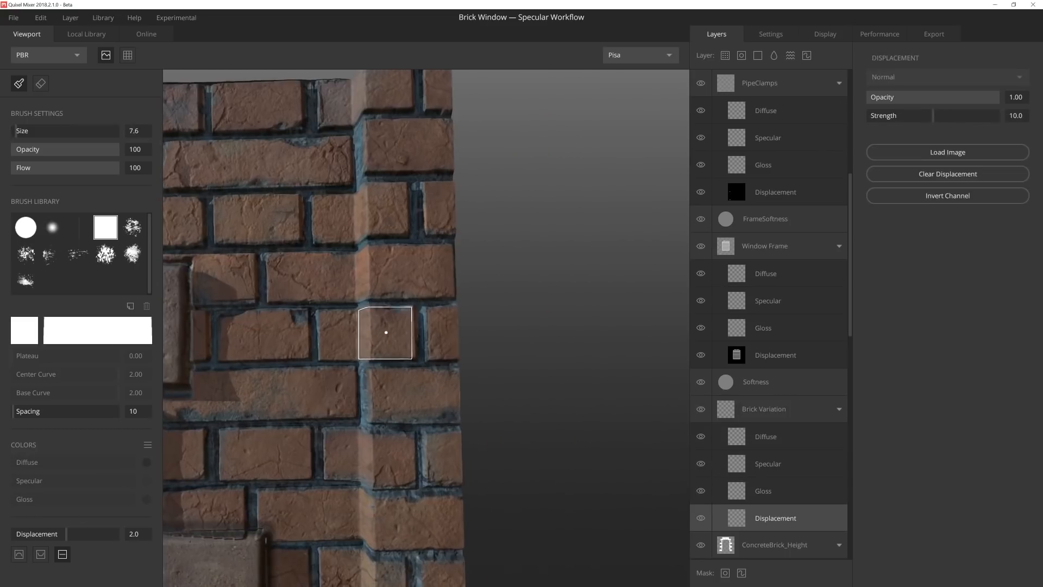
{"action": "left_click_drag", "start_coordinate": [389, 335], "coordinate": [340, 335]}
{"action": "middle_click_drag", "start_coordinate": [340, 335], "coordinate": [675, 344], "text": "alt"}
{"action": "scroll", "coordinate": [389, 324], "scroll_direction": "down", "scroll_amount": 3}
{"action": "middle_click_drag", "start_coordinate": [217, 489], "coordinate": [389, 324], "text": "alt"}
{"action": "scroll", "coordinate": [389, 324], "scroll_direction": "up", "scroll_amount": 2}
{"action": "scroll", "coordinate": [413, 287], "scroll_direction": "up", "scroll_amount": 3}
{"action": "middle_click_drag", "start_coordinate": [413, 489], "coordinate": [401, 247], "text": "alt"}
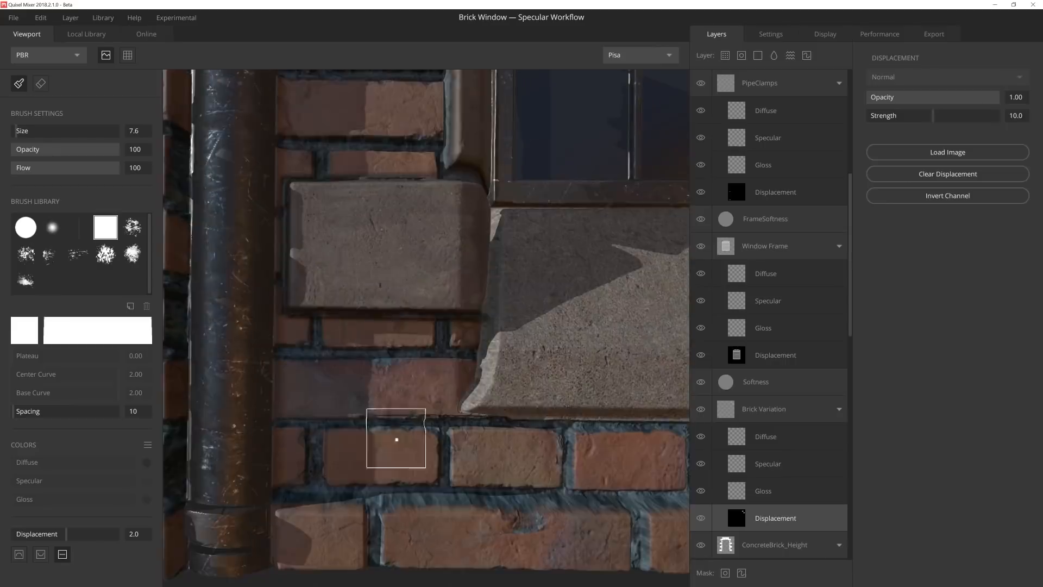
{"action": "mouse_move", "coordinate": [414, 461]}
{"action": "left_mouse_down"}
{"action": "mouse_move", "coordinate": [351, 458]}
{"action": "mouse_move", "coordinate": [407, 254]}
{"action": "mouse_move", "coordinate": [517, 245]}
{"action": "left_mouse_up"}
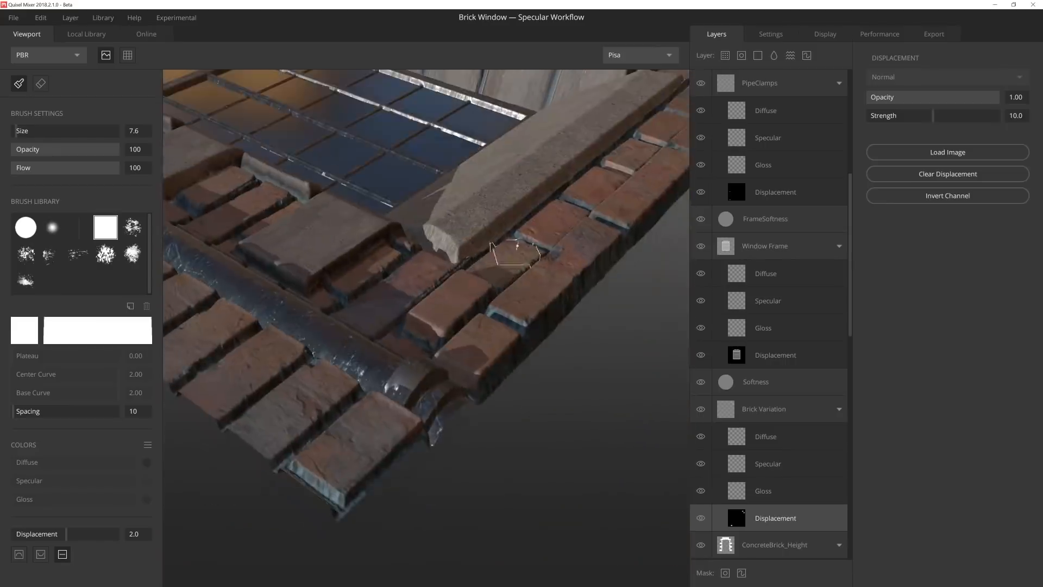
Lower the Strength of the Brick Variation layer's Displacement channel and check the brick relief from an oblique angle
{"action": "left_click_drag", "start_coordinate": [932, 117], "coordinate": [906, 126]}
{"action": "mouse_move", "coordinate": [526, 264]}
{"action": "left_mouse_down", "text": "alt"}
{"action": "mouse_move", "coordinate": [401, 275]}
{"action": "mouse_move", "coordinate": [451, 287]}
{"action": "left_mouse_up", "text": "alt"}
{"action": "scroll", "coordinate": [445, 293], "scroll_direction": "up", "scroll_amount": 6}
{"action": "mouse_move", "coordinate": [435, 334]}
{"action": "left_mouse_down", "text": "alt"}
{"action": "mouse_move", "coordinate": [465, 349]}
{"action": "mouse_move", "coordinate": [480, 296]}
{"action": "mouse_move", "coordinate": [465, 361]}
{"action": "mouse_move", "coordinate": [456, 258]}
{"action": "mouse_move", "coordinate": [254, 263]}
{"action": "mouse_move", "coordinate": [356, 182]}
{"action": "mouse_move", "coordinate": [434, 380]}
{"action": "mouse_move", "coordinate": [419, 396]}
{"action": "left_mouse_up", "text": "alt"}
{"action": "scroll", "coordinate": [434, 380], "scroll_direction": "down", "scroll_amount": 5}
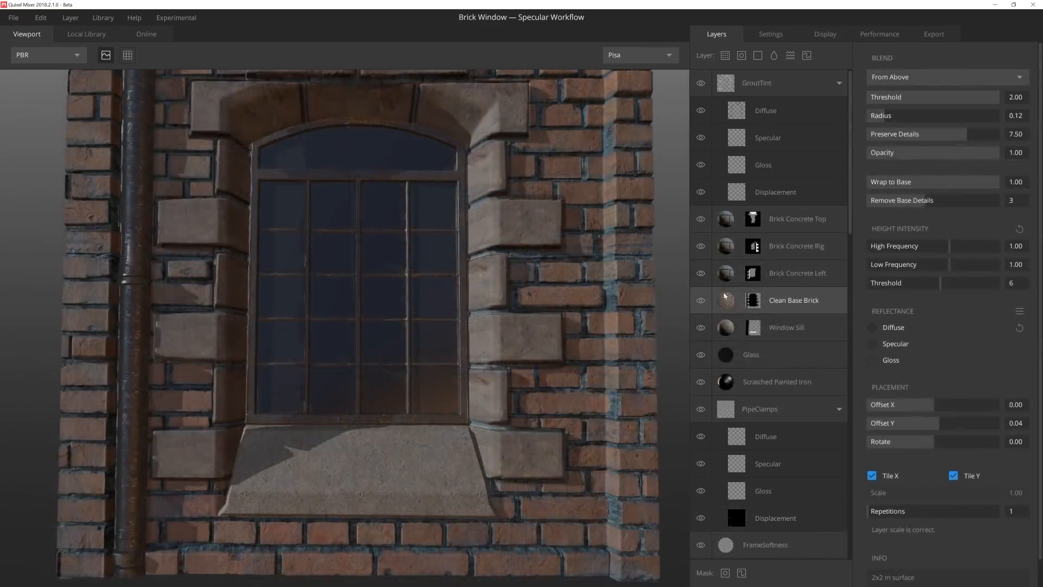
Add the Concrete Surface material as a surface layer above Clean Base Brick and clip it to that layer
{"action": "left_click", "coordinate": [724, 57]}
{"action": "scroll", "coordinate": [421, 261], "scroll_direction": "up", "scroll_amount": 2}
{"action": "left_click", "coordinate": [473, 162]}
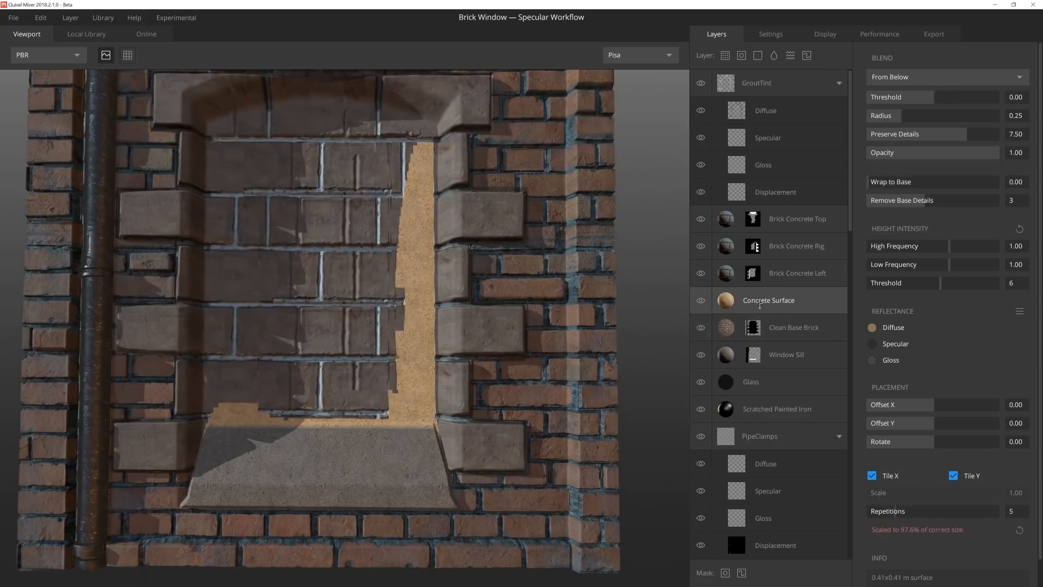
{"action": "left_click", "coordinate": [759, 302], "text": "alt"}
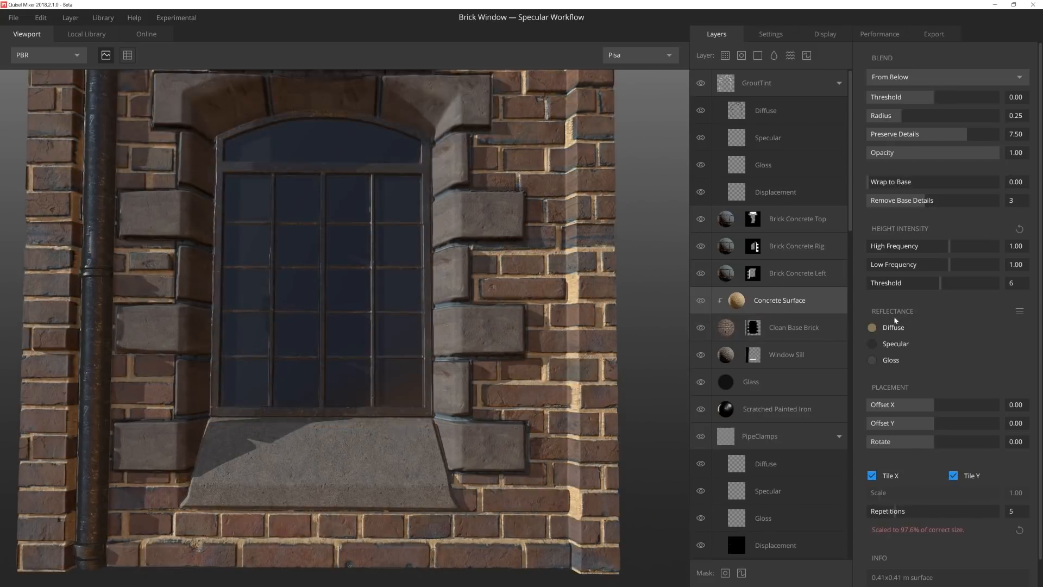
Blend the Concrete Surface layer From Above with a Radius of 0.02 and a Threshold of -0.12
{"action": "left_click", "coordinate": [917, 82]}
{"action": "left_click", "coordinate": [909, 100]}
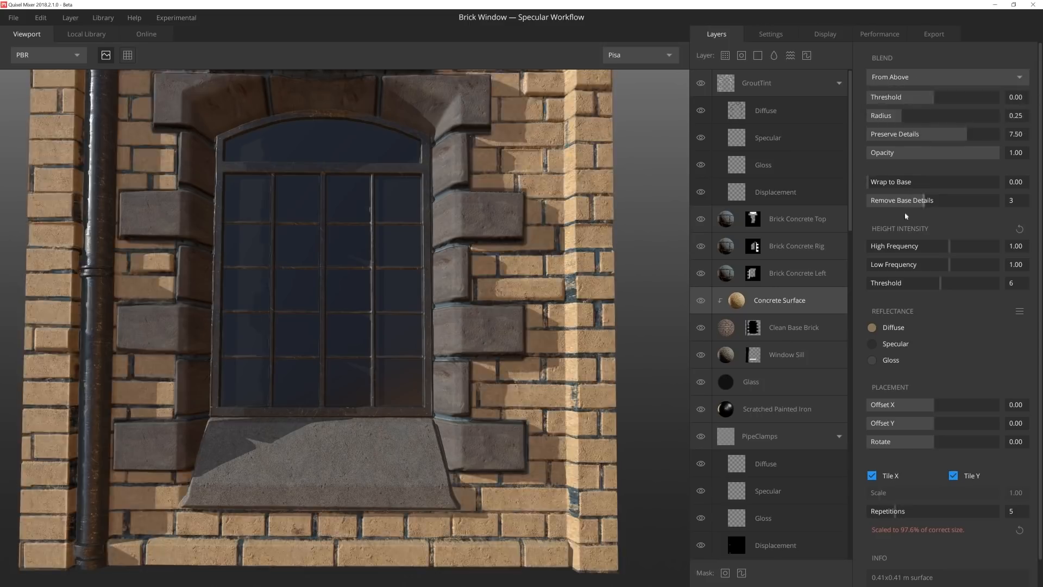
{"action": "middle_click_drag", "start_coordinate": [616, 282], "coordinate": [488, 283], "text": "alt"}
{"action": "right_click_drag", "start_coordinate": [488, 283], "coordinate": [607, 281], "text": "alt"}
{"action": "middle_click_drag", "start_coordinate": [607, 282], "coordinate": [587, 289], "text": "alt"}
{"action": "left_click_drag", "start_coordinate": [884, 122], "coordinate": [868, 125]}
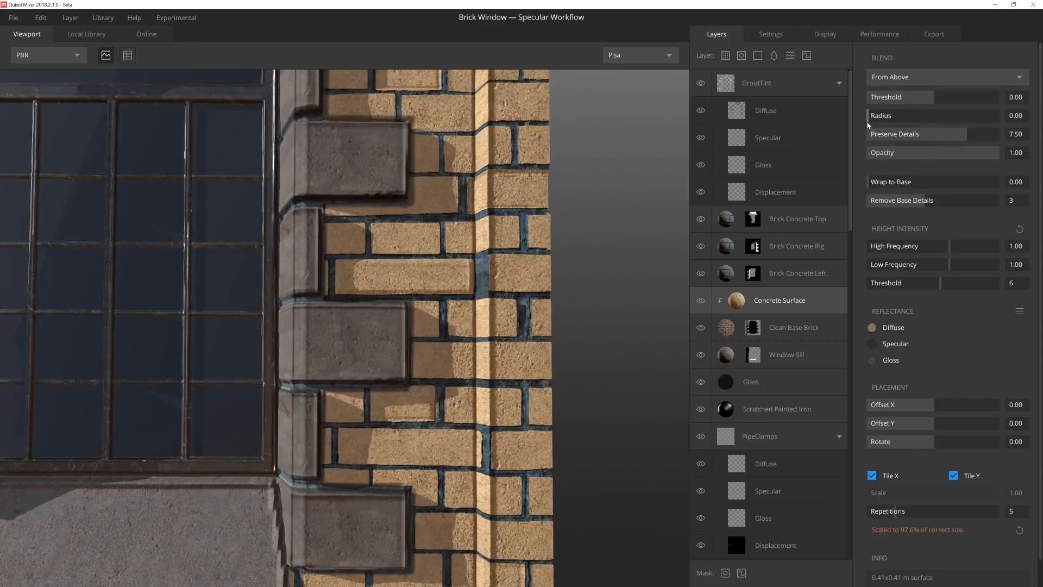
{"action": "left_click_drag", "start_coordinate": [934, 96], "coordinate": [929, 97]}
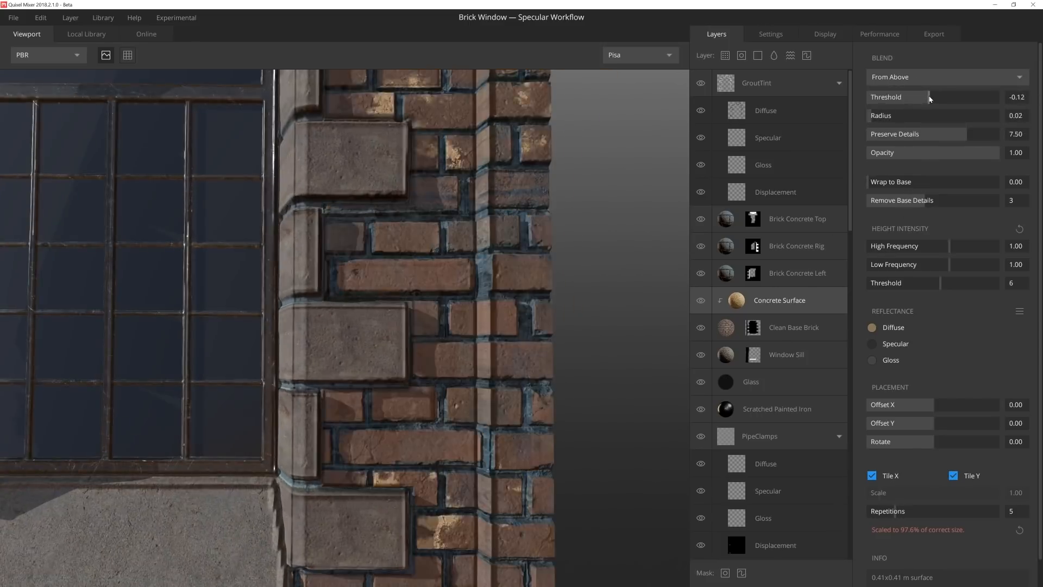
{"action": "right_click_drag", "start_coordinate": [660, 271], "coordinate": [579, 286], "text": "alt"}
{"action": "left_click_drag", "start_coordinate": [579, 287], "coordinate": [611, 288], "text": "alt"}
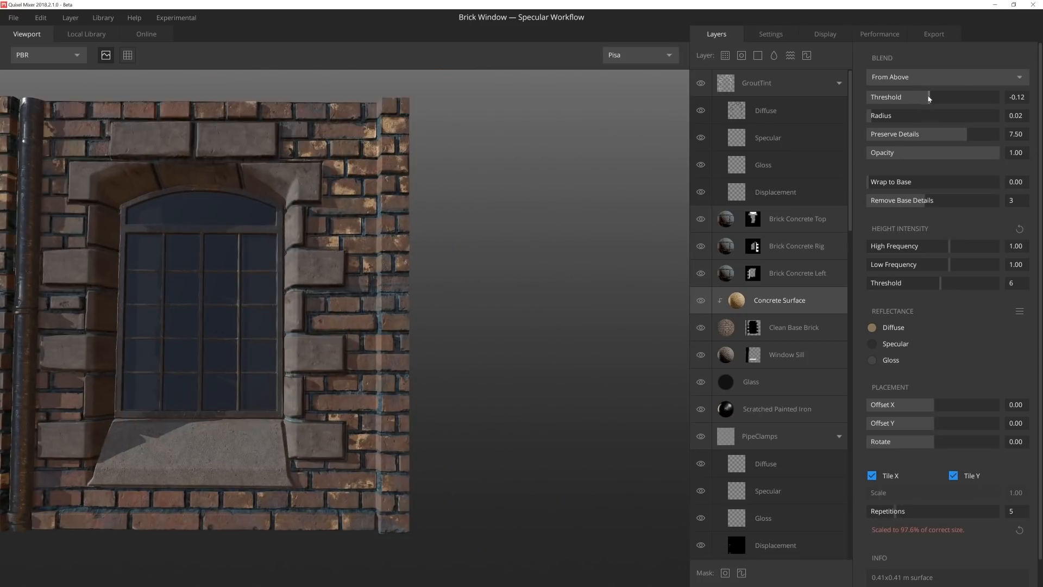
Set the Concrete Surface layer's Radius to 0.04 and its High Frequency height intensity to 4.00
{"action": "left_click_drag", "start_coordinate": [873, 116], "coordinate": [880, 116]}
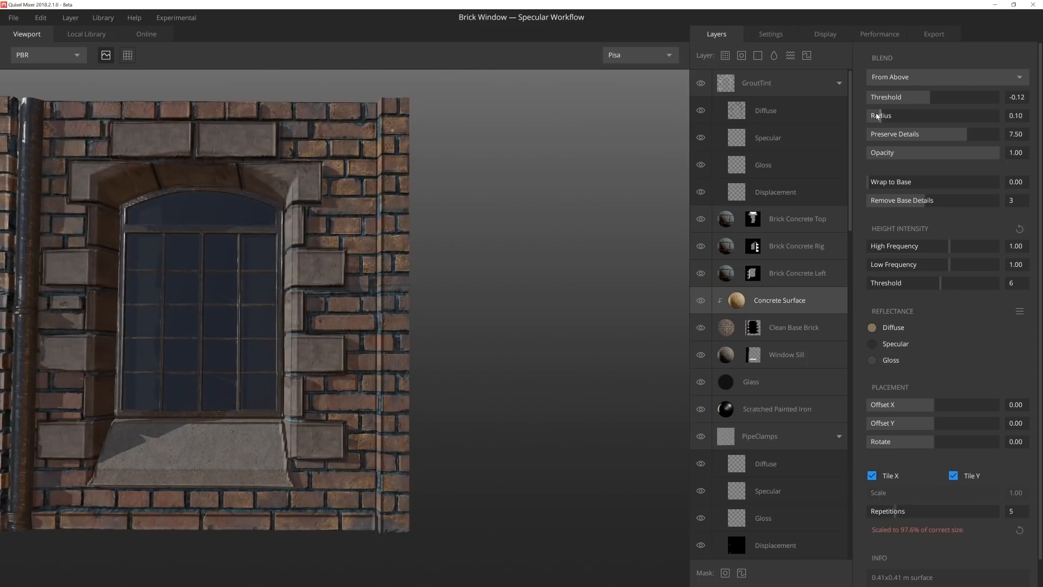
{"action": "left_click_drag", "start_coordinate": [950, 248], "coordinate": [1005, 247]}
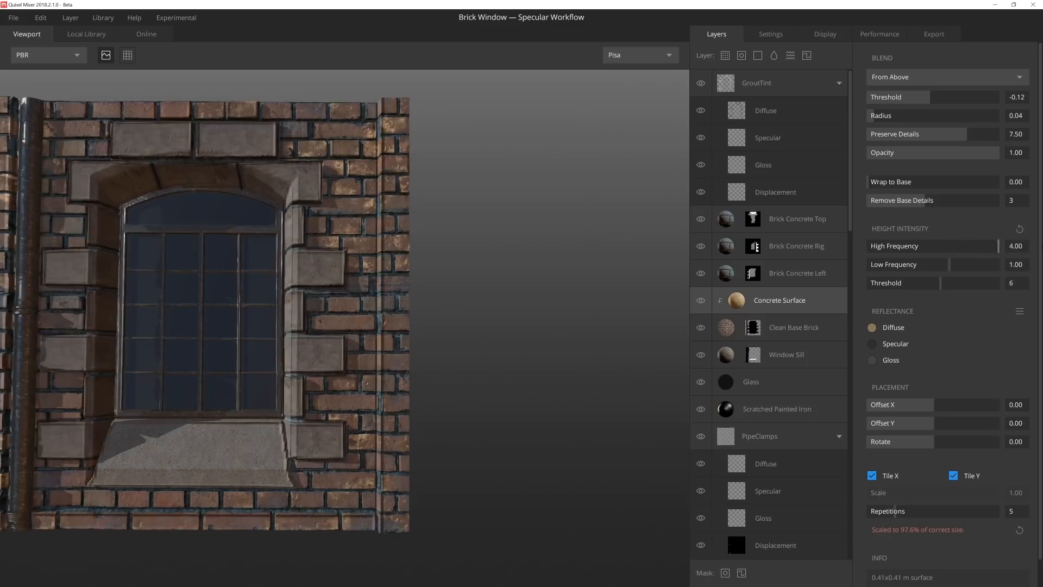
{"action": "middle_click_drag", "start_coordinate": [380, 227], "coordinate": [297, 298], "text": "alt"}
{"action": "right_click_drag", "start_coordinate": [297, 297], "coordinate": [414, 300], "text": "alt"}
{"action": "middle_click_drag", "start_coordinate": [415, 300], "coordinate": [492, 290], "text": "alt"}
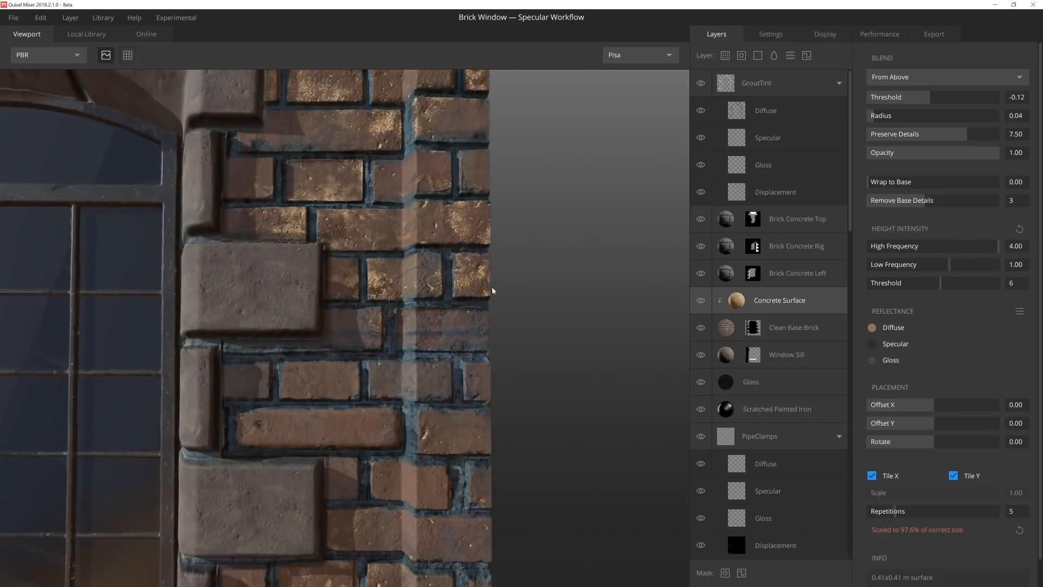
Set the Concrete Surface layer's Diffuse reflectance to the dark brown 2B2823 and reduce its blend Radius
{"action": "left_click", "coordinate": [872, 328]}
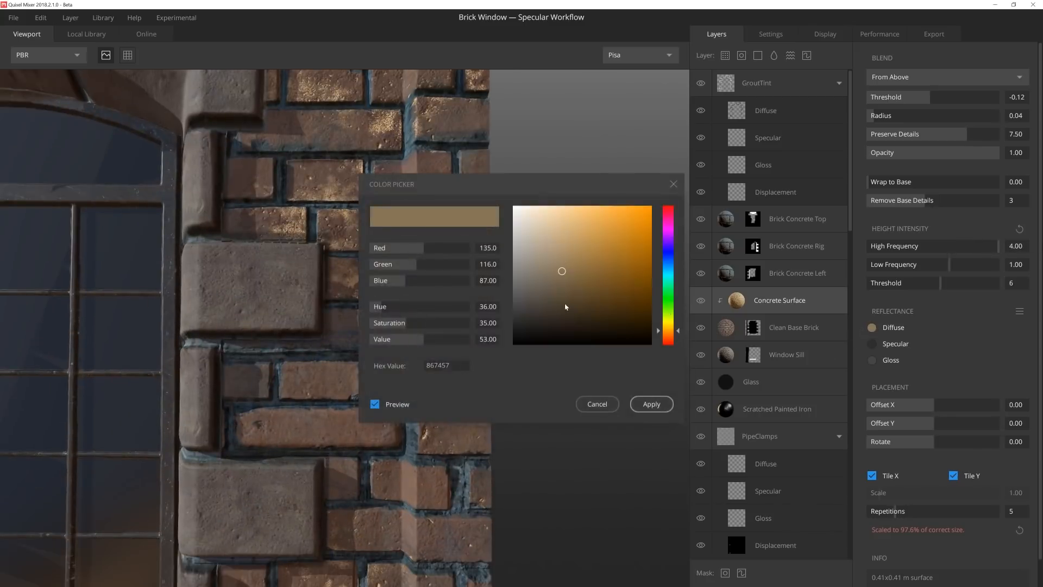
{"action": "left_click", "coordinate": [532, 321]}
{"action": "left_click", "coordinate": [536, 321]}
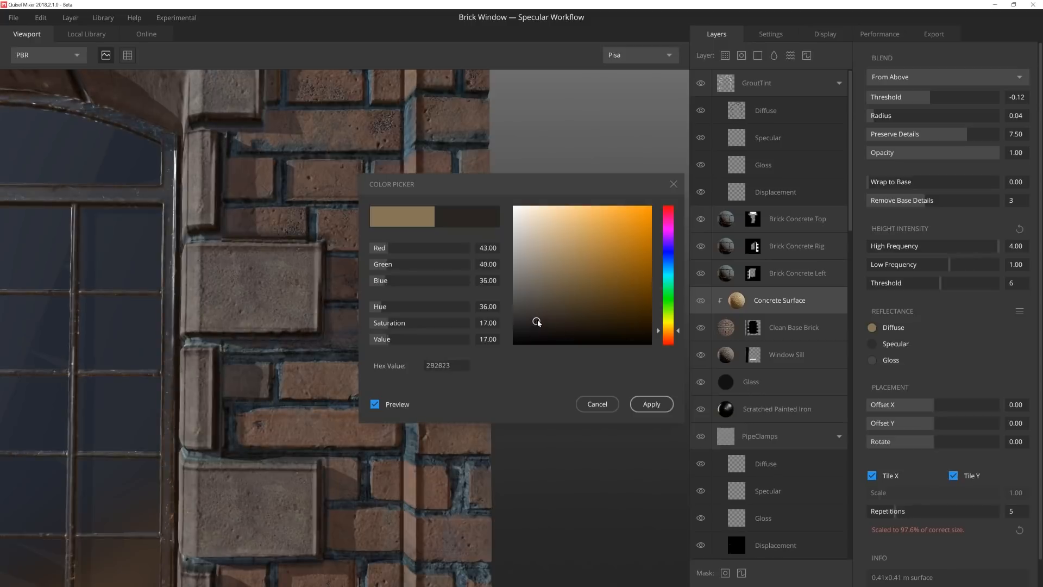
{"action": "left_click", "coordinate": [651, 404]}
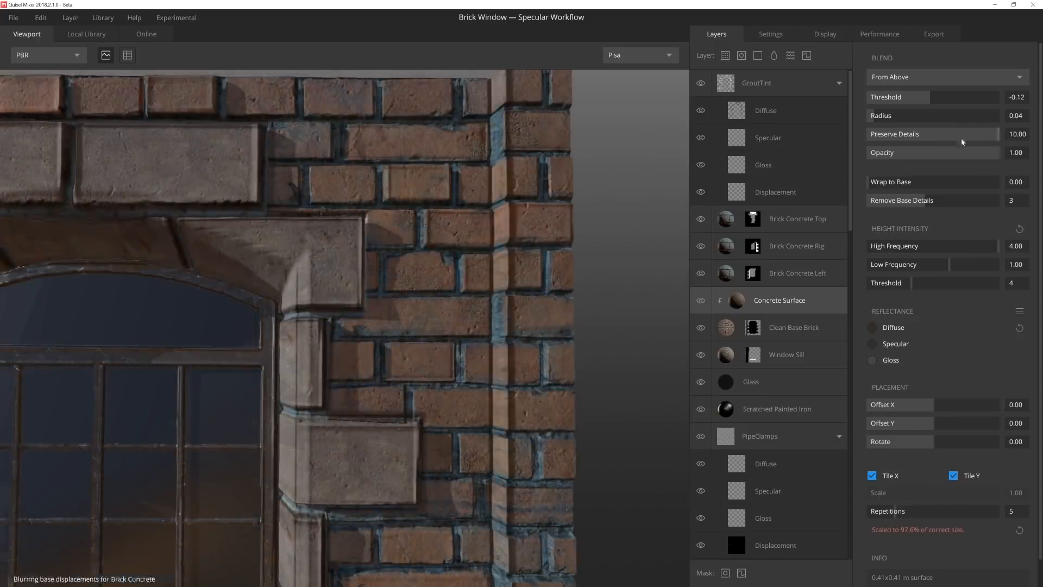
{"action": "left_click_drag", "start_coordinate": [872, 115], "coordinate": [867, 117]}
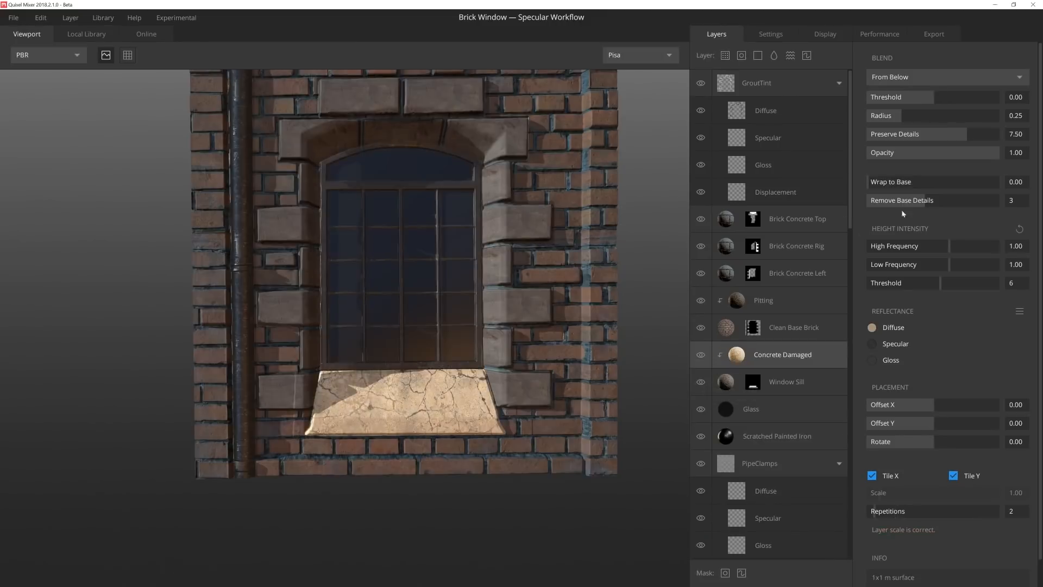
Blend the sill's Concrete Damaged layer From Above with Wrap to Base 1.00, Threshold -0.04, Radius 0.17 and High Frequency 4.00
{"action": "left_click_drag", "start_coordinate": [902, 182], "coordinate": [999, 182]}
{"action": "scroll", "coordinate": [394, 375], "scroll_direction": "up", "scroll_amount": 5}
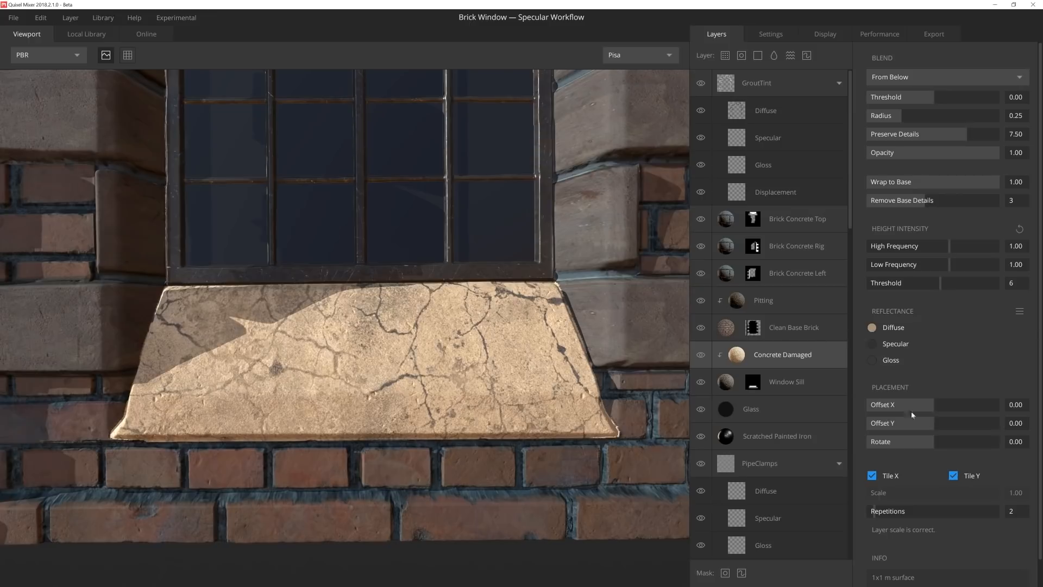
{"action": "left_click_drag", "start_coordinate": [900, 116], "coordinate": [932, 100]}
{"action": "left_click", "coordinate": [930, 81]}
{"action": "left_click", "coordinate": [923, 91]}
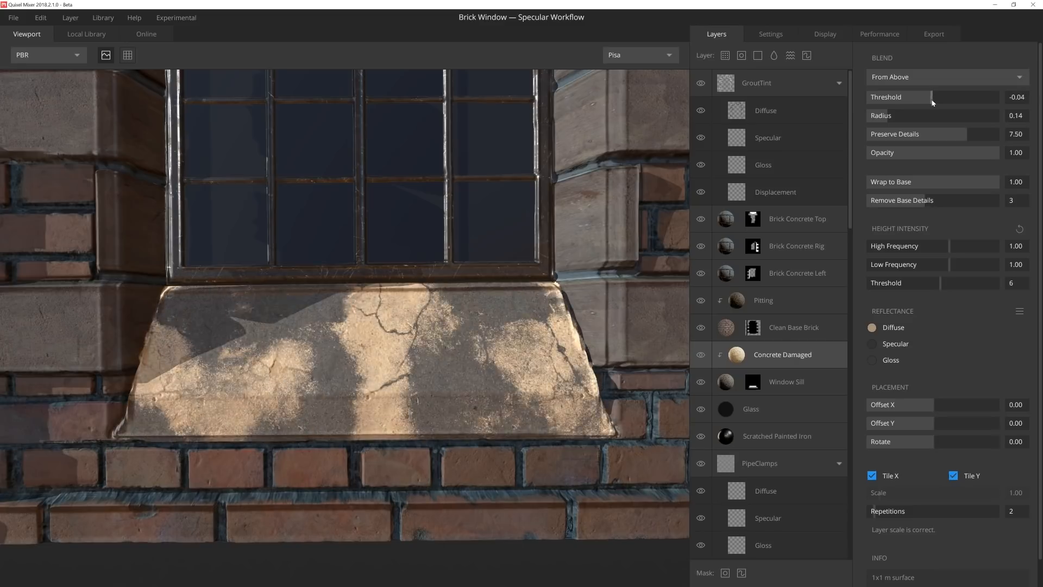
{"action": "left_click_drag", "start_coordinate": [956, 244], "coordinate": [999, 246]}
{"action": "left_click_drag", "start_coordinate": [895, 116], "coordinate": [895, 116]}
Tint the sill's Concrete Damaged layer a dark greyish brown in Diffuse reflectance and shift its texture with Offset X and Offset Y
{"action": "left_click", "coordinate": [872, 327]}
{"action": "left_click", "coordinate": [545, 298]}
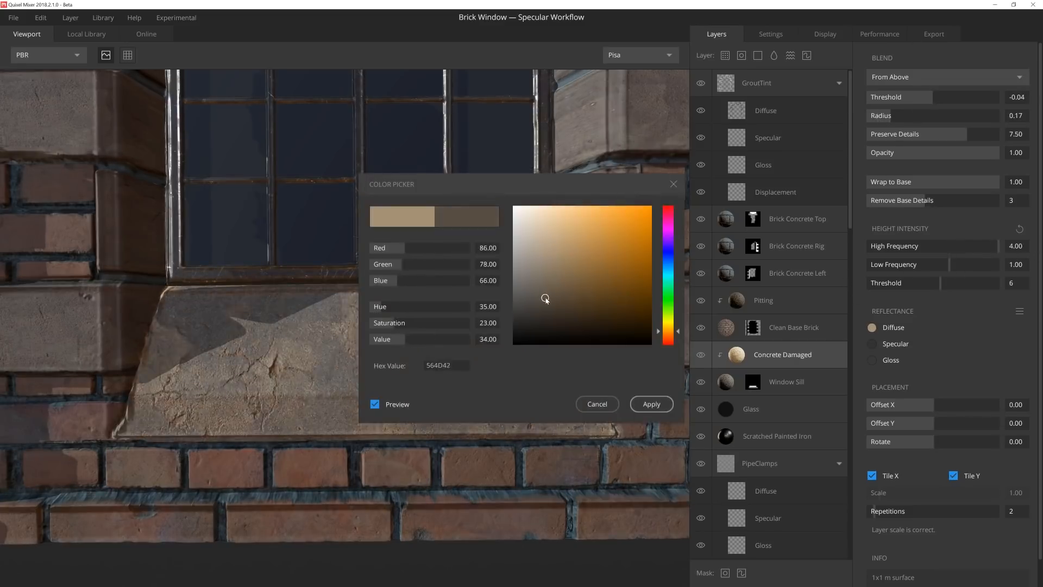
{"action": "left_click", "coordinate": [651, 404]}
{"action": "left_click", "coordinate": [872, 327]}
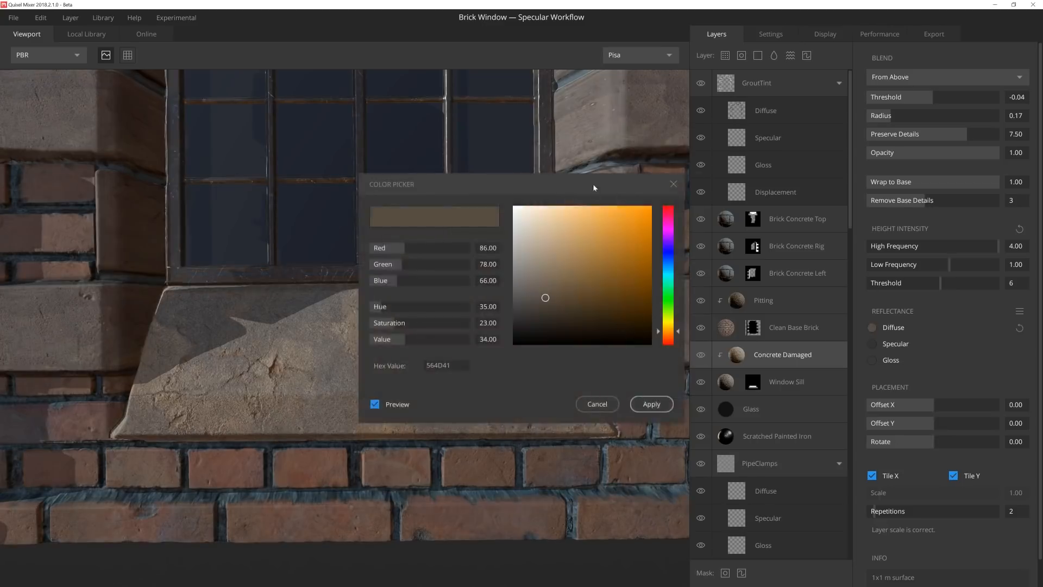
{"action": "left_click_drag", "start_coordinate": [593, 186], "coordinate": [874, 172]}
{"action": "left_click", "coordinate": [819, 291]}
{"action": "left_click", "coordinate": [910, 389]}
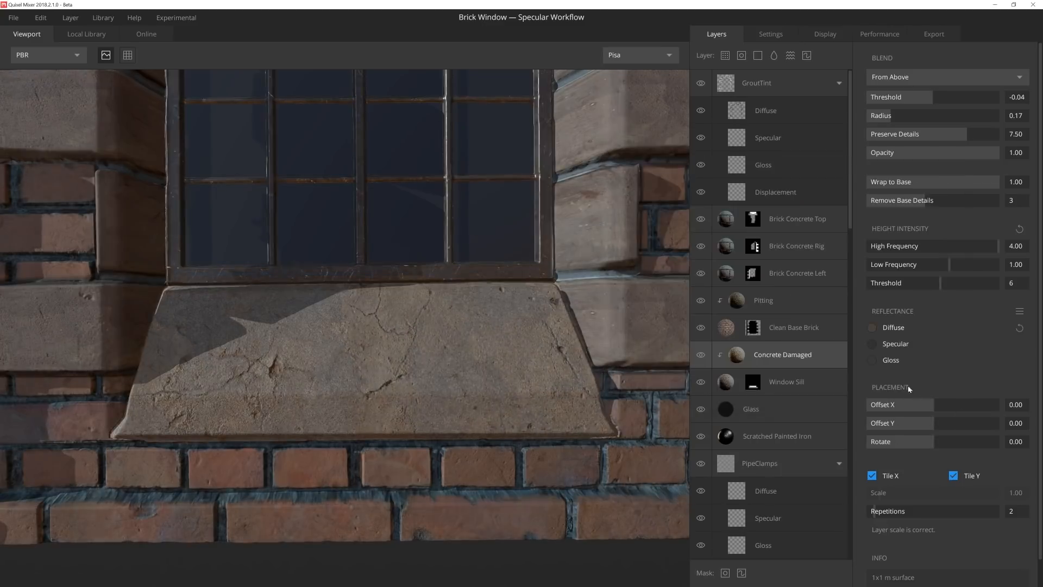
{"action": "left_click", "coordinate": [948, 422]}
{"action": "left_click", "coordinate": [953, 407]}
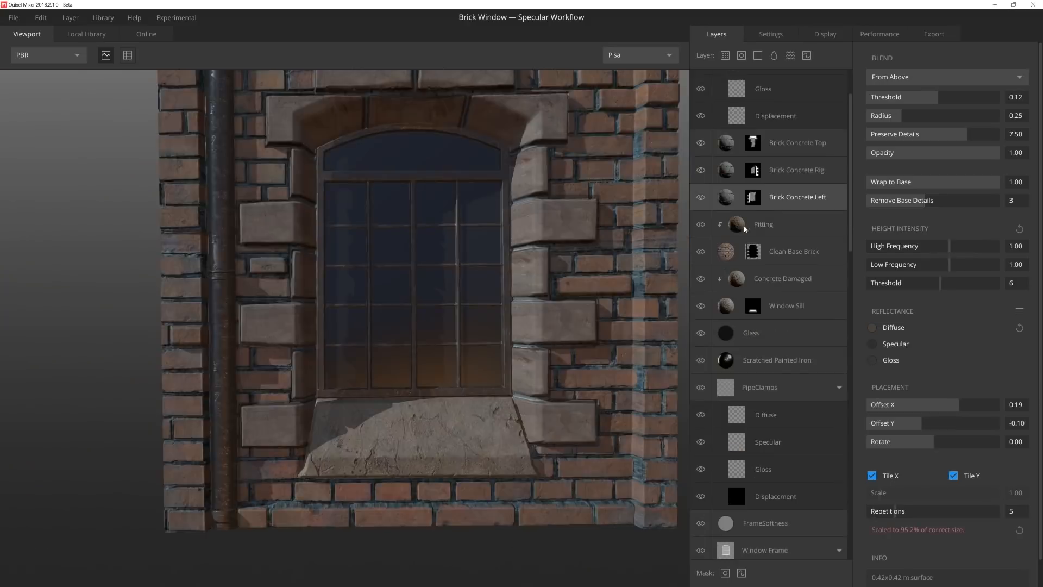
Add a Concrete Damaged surface layer clipped to Brick Concrete Left and set its High Frequency to 4.00
{"action": "left_click", "coordinate": [87, 34]}
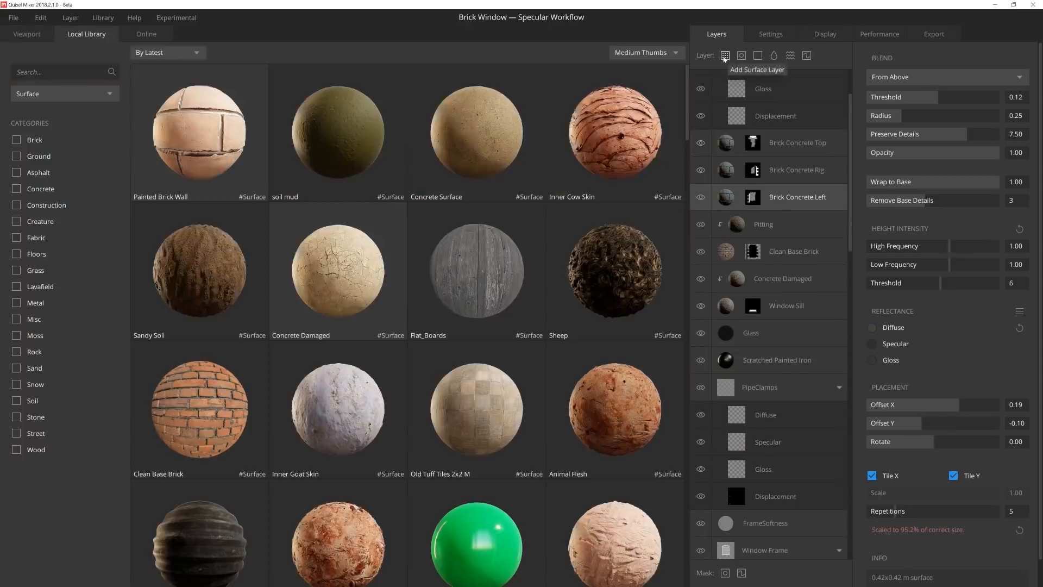
{"action": "double_click", "coordinate": [355, 274]}
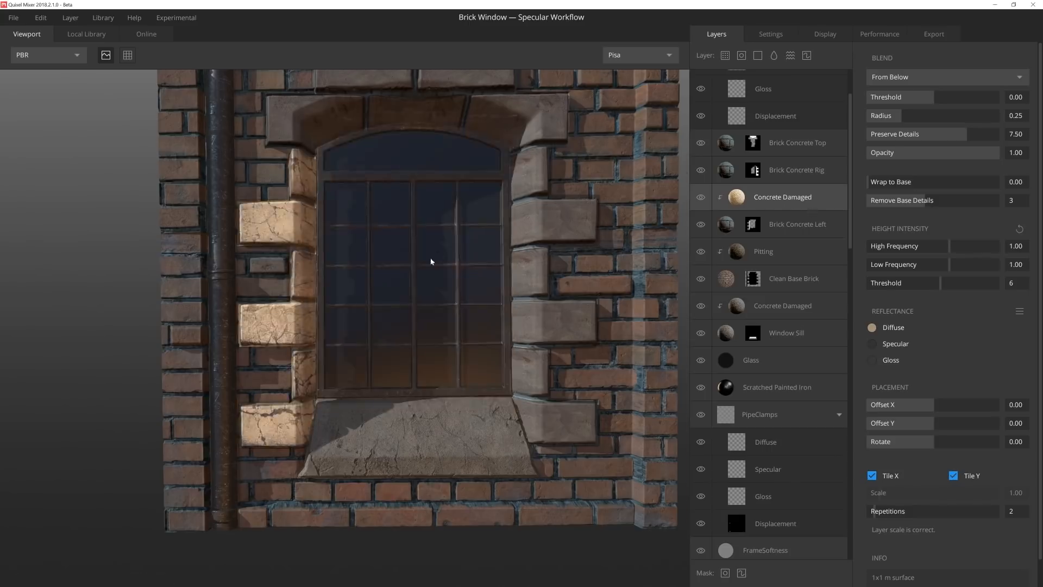
{"action": "scroll", "coordinate": [431, 261], "scroll_direction": "up", "scroll_amount": 4}
{"action": "middle_click_drag", "start_coordinate": [359, 337], "coordinate": [494, 286]}
{"action": "left_click_drag", "start_coordinate": [951, 247], "coordinate": [1015, 247]}
Set the Diffuse reflectance of the Concrete Damaged layer on Brick Concrete Left to the grey-brown 4E483F
{"action": "left_click", "coordinate": [872, 327]}
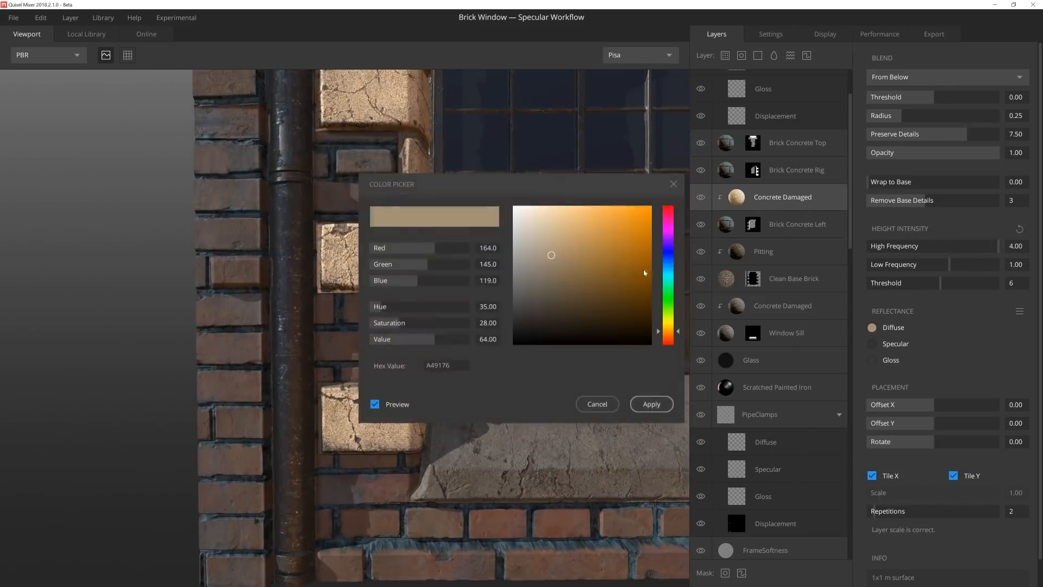
{"action": "left_click_drag", "start_coordinate": [570, 192], "coordinate": [766, 162]}
{"action": "left_click", "coordinate": [744, 274]}
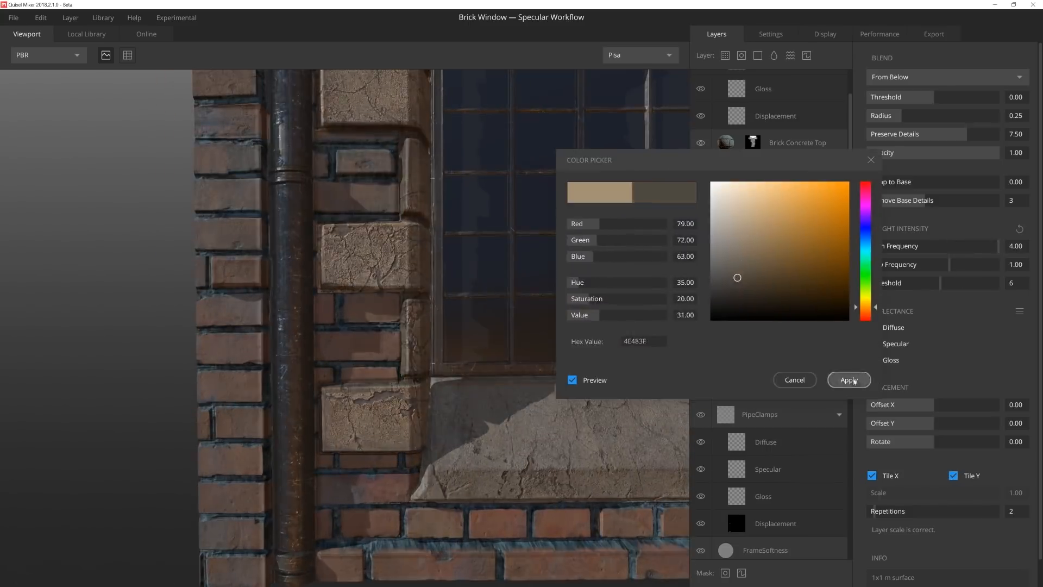
{"action": "left_click", "coordinate": [847, 374]}
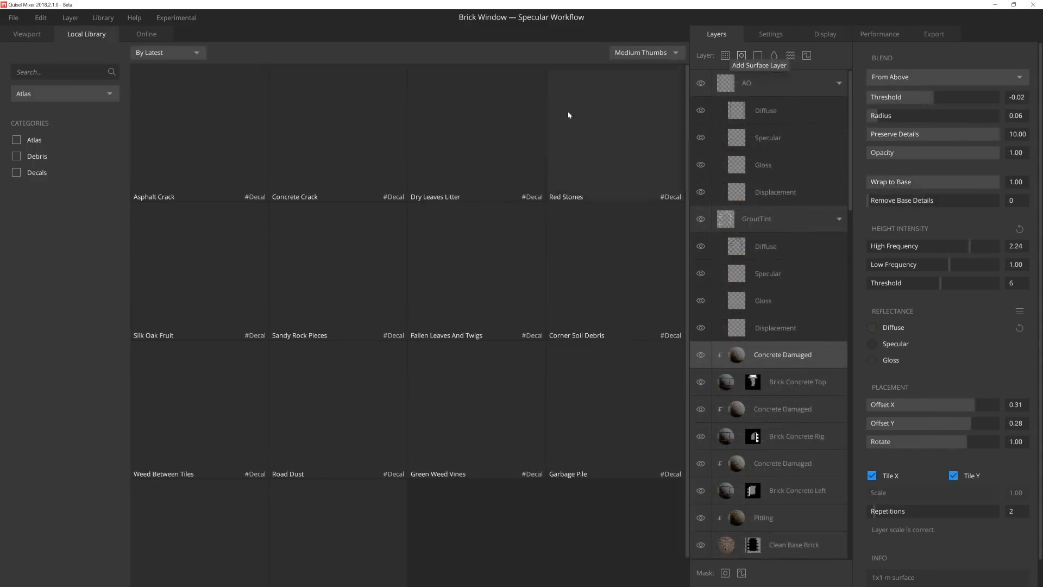
Add the Dry Leaves Litter atlas decal, place it above the sill's Concrete Damaged layer and clip it to the Window Sill
{"action": "left_click", "coordinate": [493, 129]}
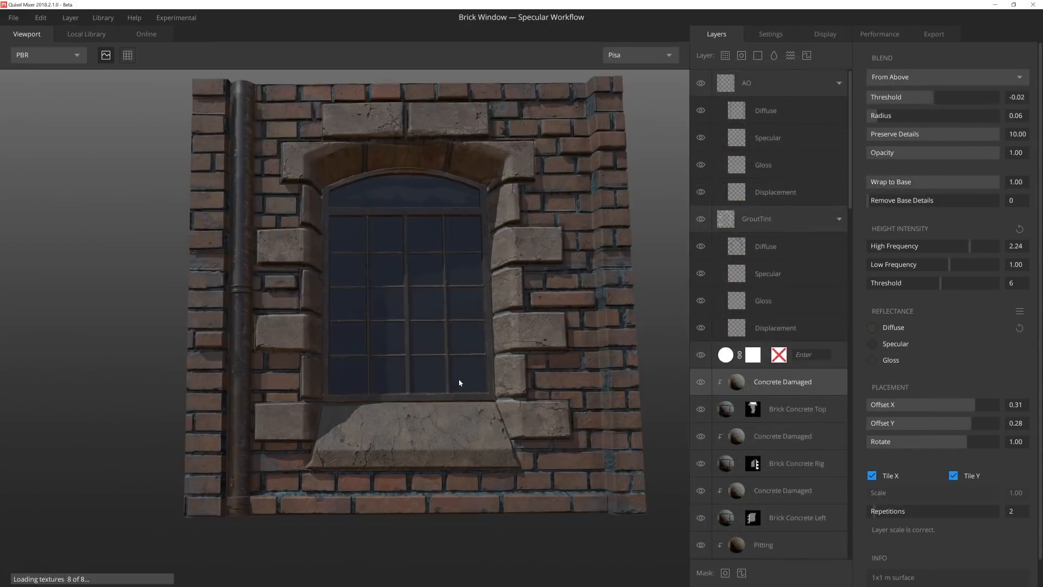
{"action": "scroll", "coordinate": [750, 363], "scroll_direction": "down", "scroll_amount": 2}
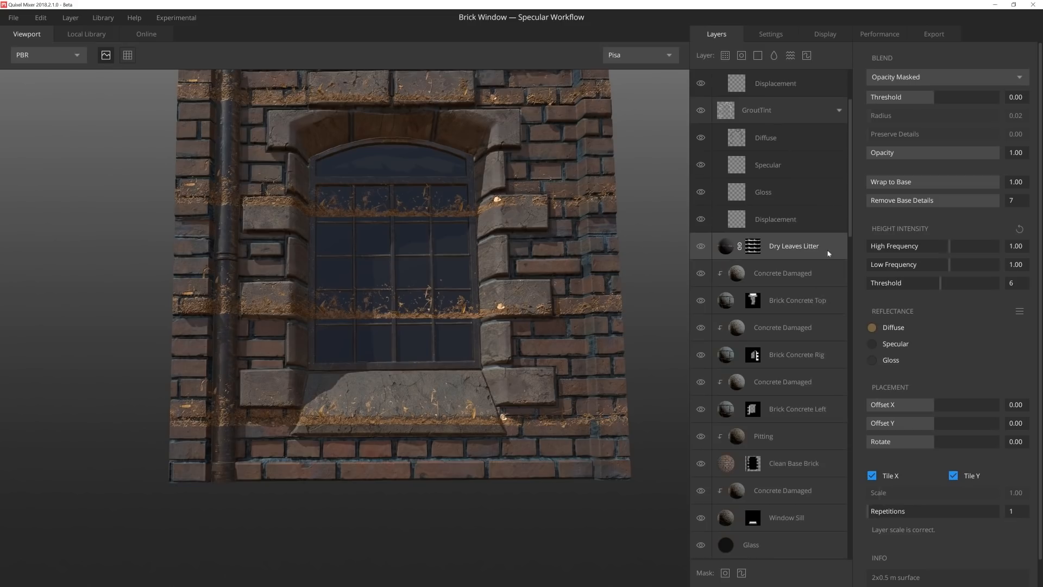
{"action": "left_click_drag", "start_coordinate": [797, 481], "coordinate": [747, 472]}
{"action": "left_click", "coordinate": [789, 469], "text": "alt"}
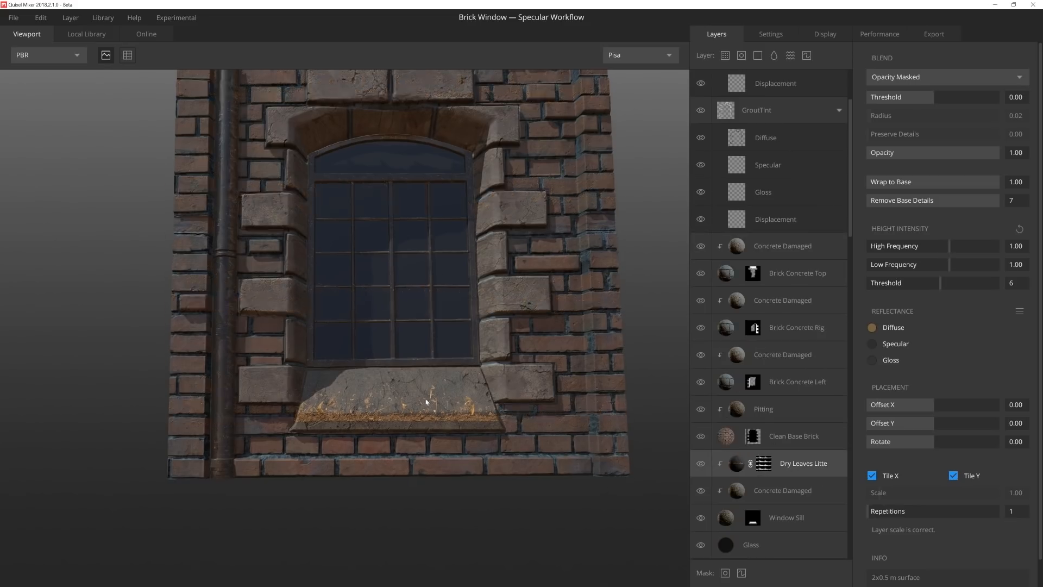
Position the leaf litter along the sill's upper edge with Rotate 2.00 and Offset Y 0.12
{"action": "scroll", "coordinate": [426, 400], "scroll_direction": "up", "scroll_amount": 4}
{"action": "left_click_drag", "start_coordinate": [938, 447], "coordinate": [999, 443]}
{"action": "left_click_drag", "start_coordinate": [935, 422], "coordinate": [948, 424]}
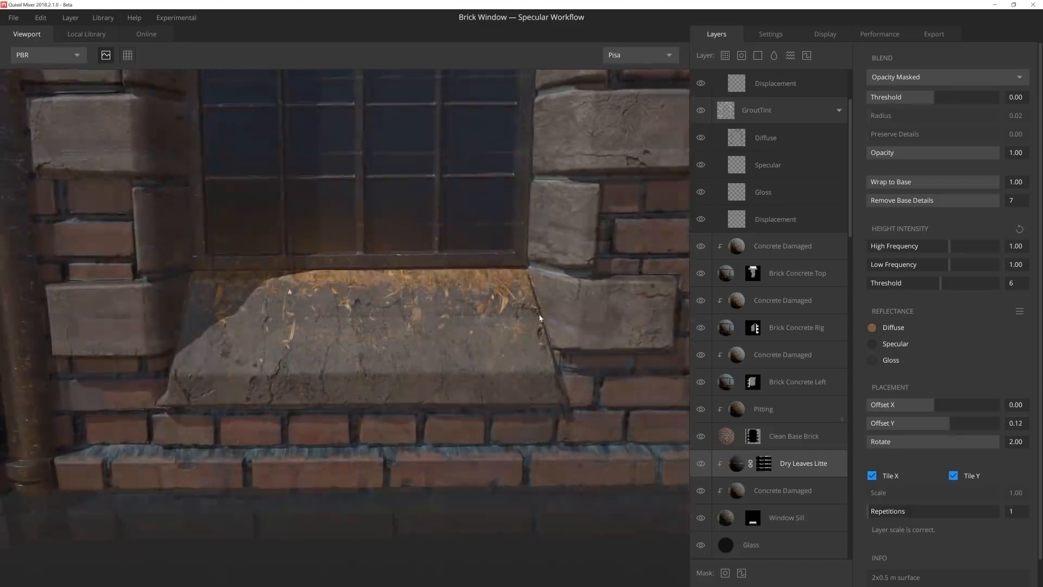
Darken the Dry Leaves Litter layer's Diffuse reflectance
{"action": "left_click", "coordinate": [871, 327]}
{"action": "left_click_drag", "start_coordinate": [613, 200], "coordinate": [816, 217]}
{"action": "left_click_drag", "start_coordinate": [781, 297], "coordinate": [777, 316]}
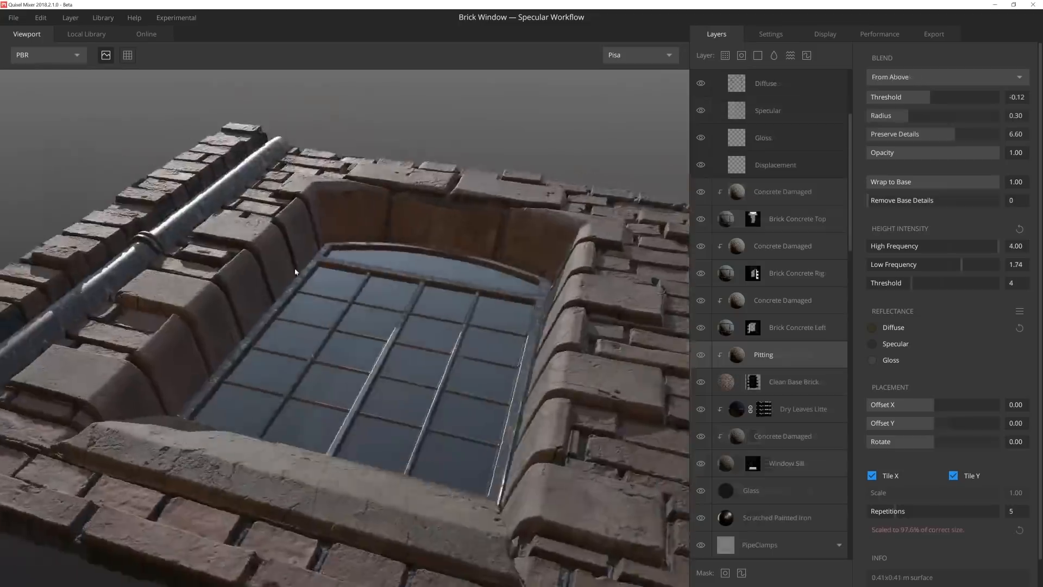
Add the Sandy Soil surface above the Glass layer and clip it to Glass
{"action": "left_click_drag", "start_coordinate": [295, 272], "coordinate": [353, 275]}
{"action": "scroll", "coordinate": [784, 389], "scroll_direction": "down", "scroll_amount": 1}
{"action": "scroll", "coordinate": [784, 389], "scroll_direction": "down", "scroll_amount": 3}
{"action": "left_click", "coordinate": [785, 392]}
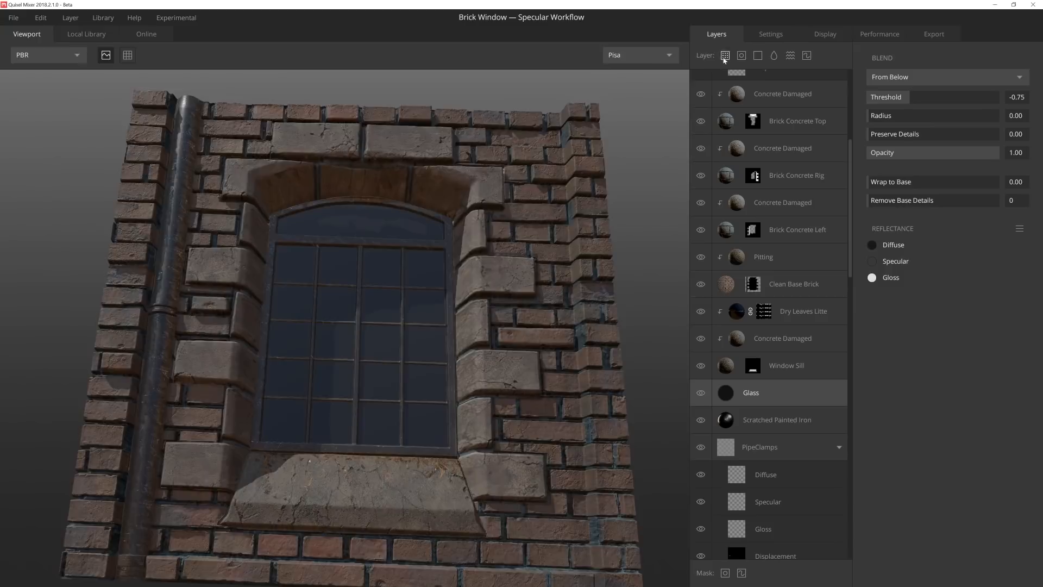
{"action": "left_click", "coordinate": [725, 55]}
{"action": "left_click", "coordinate": [498, 153]}
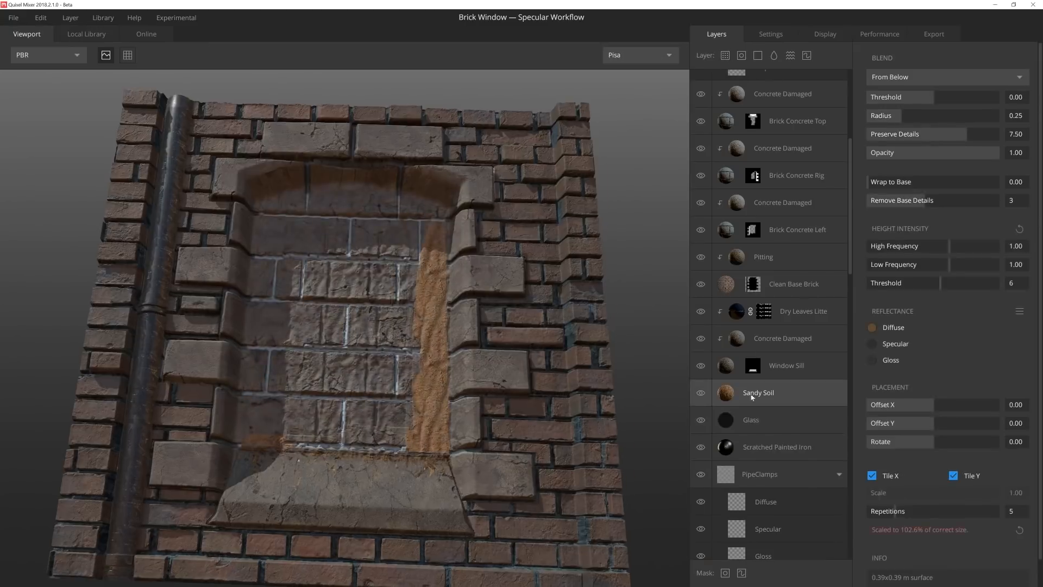
{"action": "left_click", "coordinate": [751, 397], "text": "alt"}
Flatten the Sandy Soil relief on the glass by setting High Frequency to 0.10 and Low Frequency to 0
{"action": "scroll", "coordinate": [403, 342], "scroll_direction": "up", "scroll_amount": 5}
{"action": "left_click_drag", "start_coordinate": [316, 360], "coordinate": [306, 325], "text": "alt"}
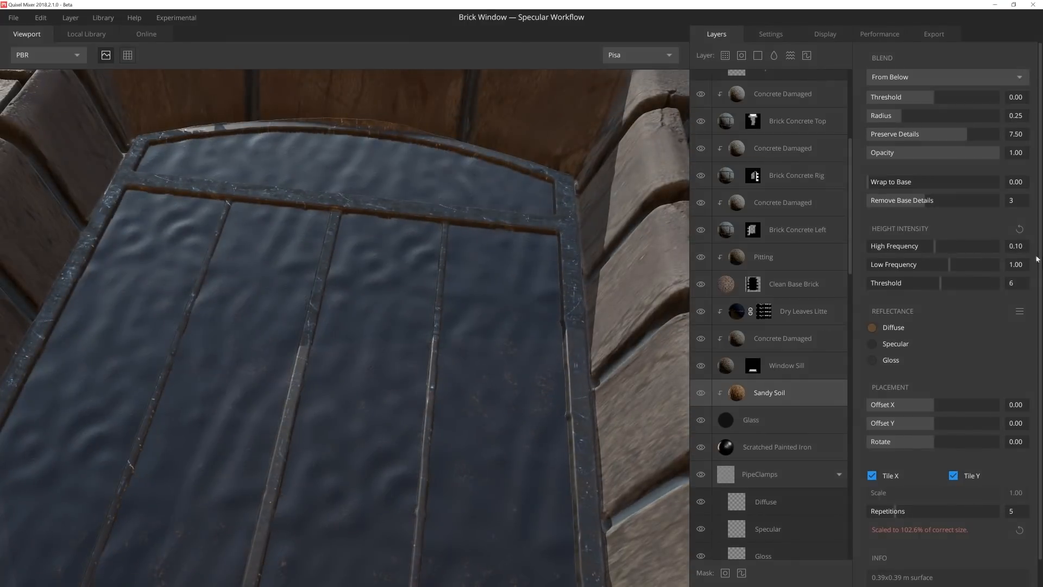
{"action": "type", "text": "0"}
{"action": "key", "text": "Return"}
{"action": "middle_click_drag", "start_coordinate": [630, 382], "coordinate": [652, 341], "text": "alt"}
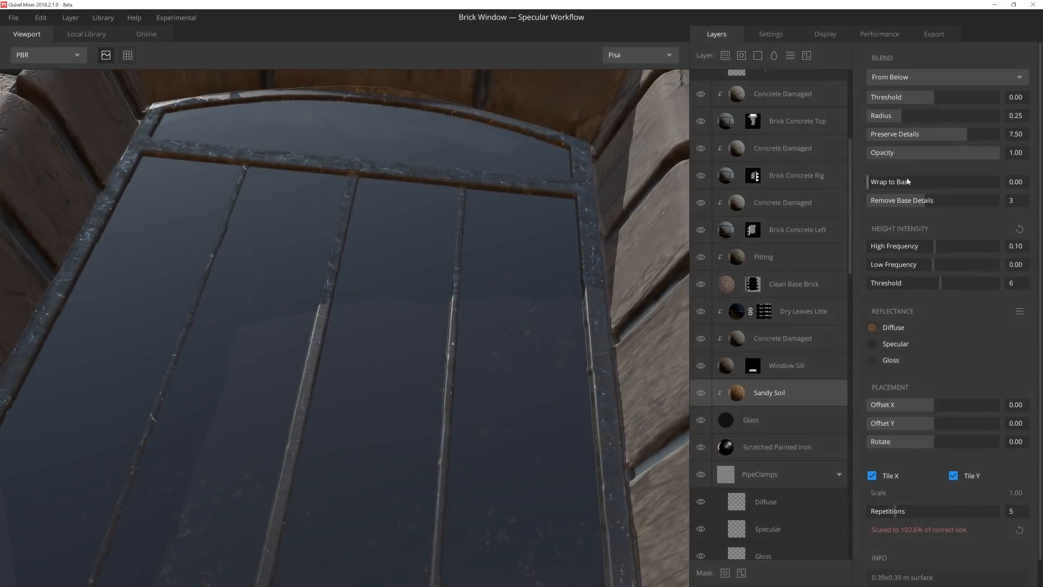
Set the Sandy Soil layer's Wrap to Base to 1.00 and its Threshold to 0.10
{"action": "left_click_drag", "start_coordinate": [929, 183], "coordinate": [1002, 183]}
{"action": "left_click_drag", "start_coordinate": [415, 270], "coordinate": [378, 277], "text": "alt"}
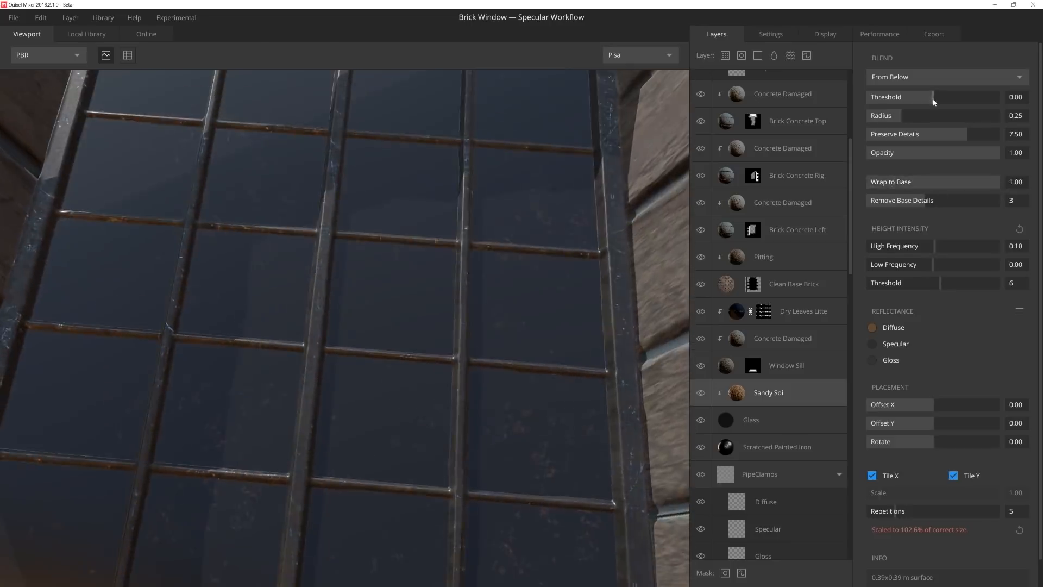
{"action": "left_click_drag", "start_coordinate": [933, 98], "coordinate": [937, 98]}
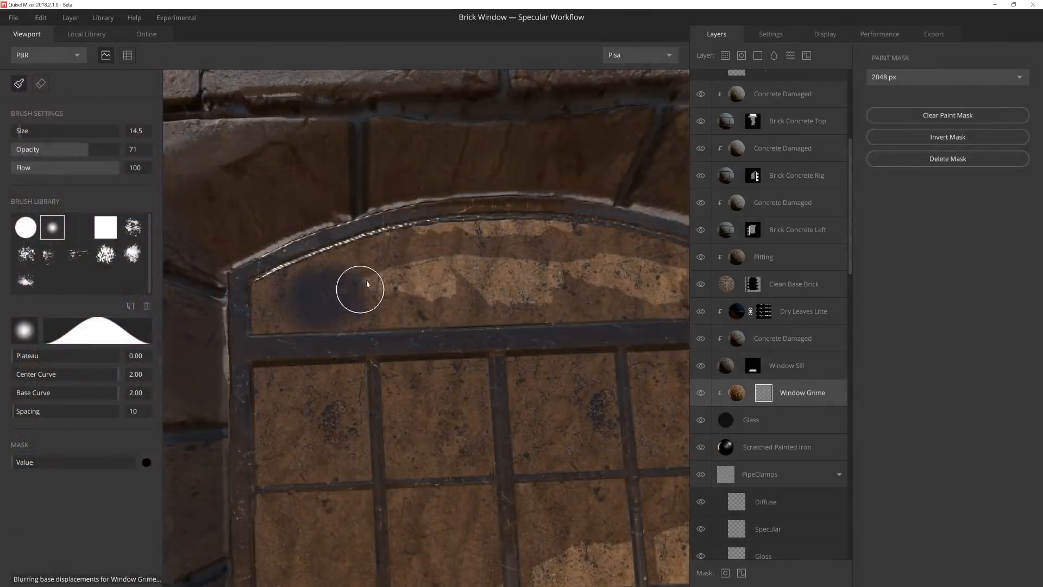
Rename Sandy Soil as Window Grime and mask out the pane centres in black with a soft brush of size about 14.5, Opacity 71
{"action": "mouse_move", "coordinate": [367, 283]}
{"action": "left_mouse_down"}
{"action": "mouse_move", "coordinate": [282, 298]}
{"action": "mouse_move", "coordinate": [388, 281]}
{"action": "left_mouse_up"}
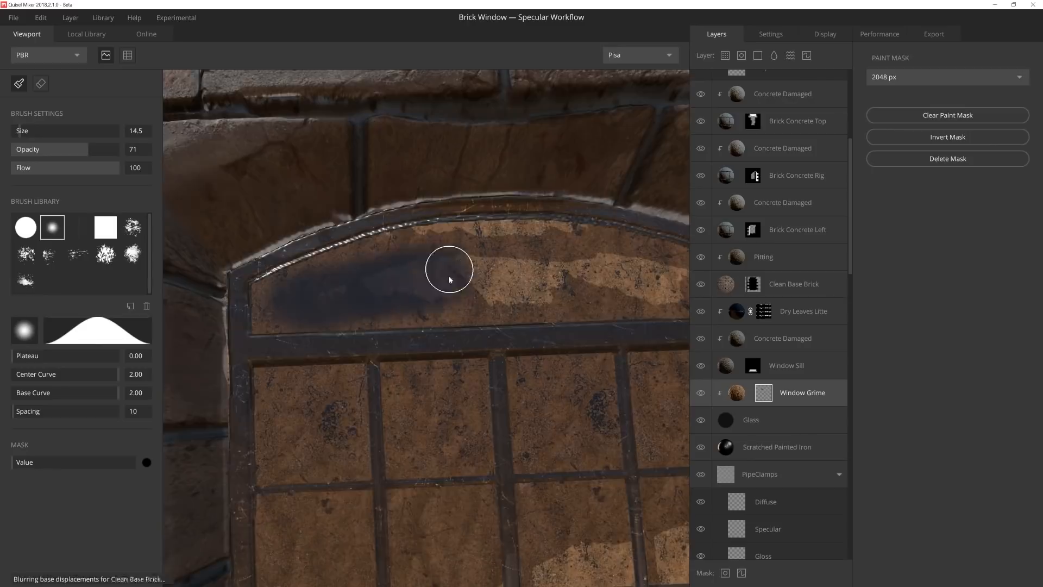
{"action": "left_click_drag", "start_coordinate": [450, 270], "coordinate": [540, 282]}
{"action": "middle_click_drag", "start_coordinate": [326, 396], "coordinate": [326, 245], "text": "alt"}
{"action": "left_click_drag", "start_coordinate": [326, 244], "coordinate": [293, 250]}
{"action": "middle_click_drag", "start_coordinate": [415, 294], "coordinate": [347, 239], "text": "alt"}
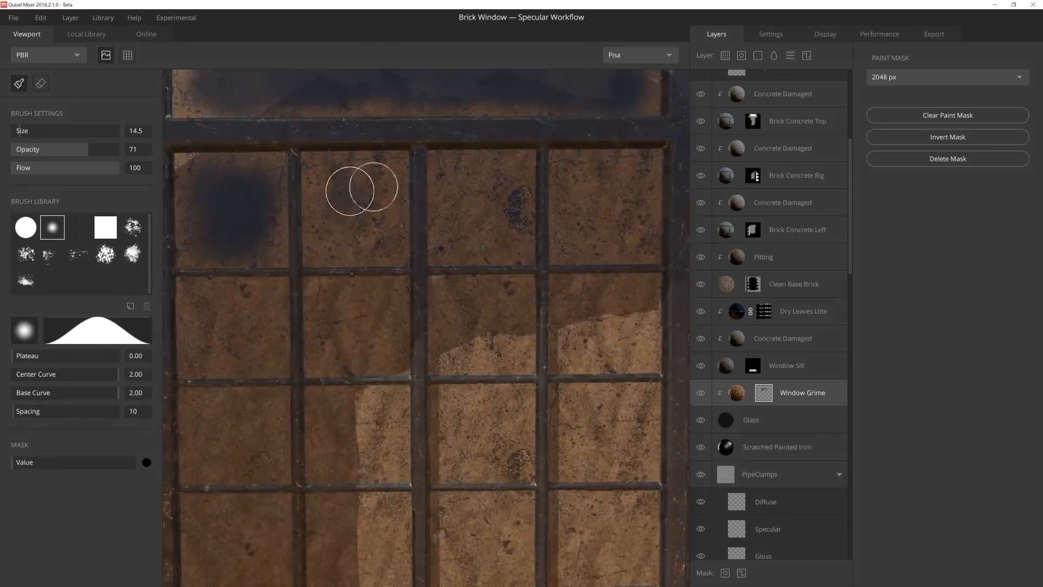
{"action": "mouse_move", "coordinate": [373, 187]}
{"action": "left_mouse_down"}
{"action": "mouse_move", "coordinate": [351, 233]}
{"action": "mouse_move", "coordinate": [354, 216]}
{"action": "left_mouse_up"}
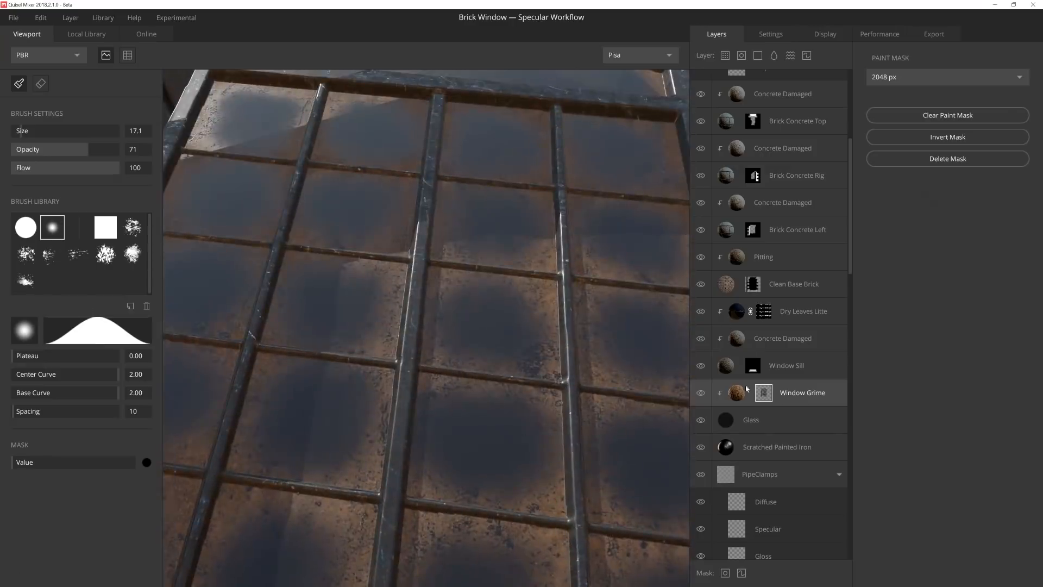
Darken the Window Grime layer's Diffuse reflectance and reduce its Opacity to 0.70
{"action": "left_click", "coordinate": [741, 393]}
{"action": "left_click_drag", "start_coordinate": [563, 317], "coordinate": [557, 317]}
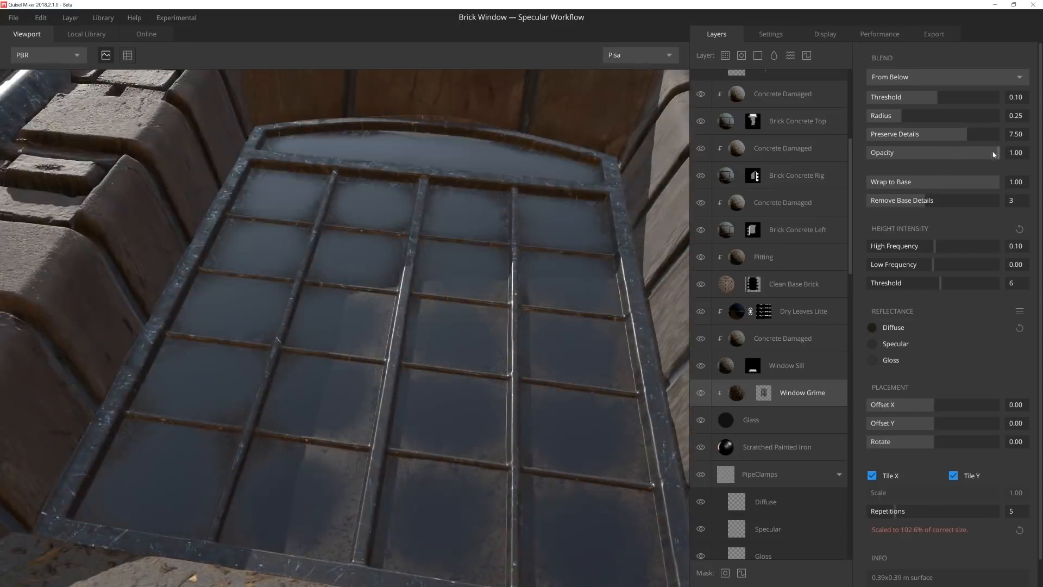
{"action": "left_click_drag", "start_coordinate": [994, 153], "coordinate": [960, 154]}
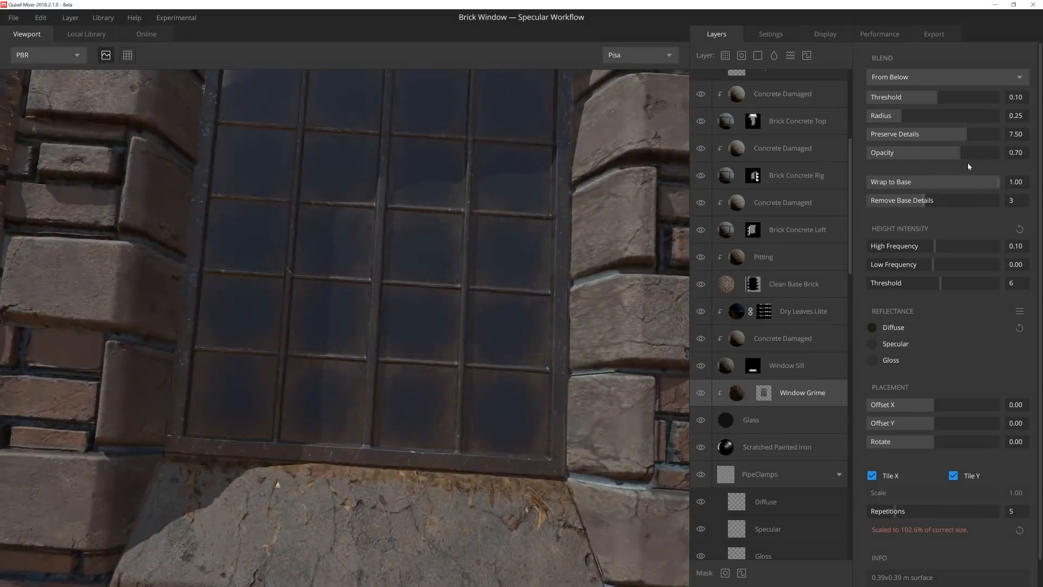
{"action": "left_click_drag", "start_coordinate": [969, 166], "coordinate": [926, 158]}
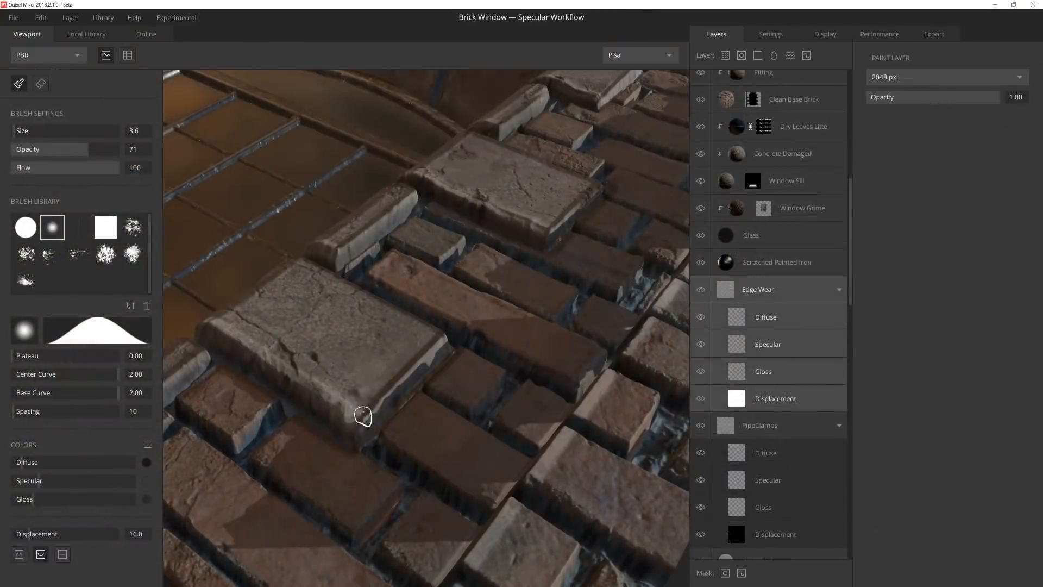
Paint wear along the edges of the concrete blocks and sill on the Edge Wear paint layer with a small soft brush, Displacement 16.0
{"action": "left_click_drag", "start_coordinate": [490, 268], "coordinate": [484, 322], "text": "alt"}
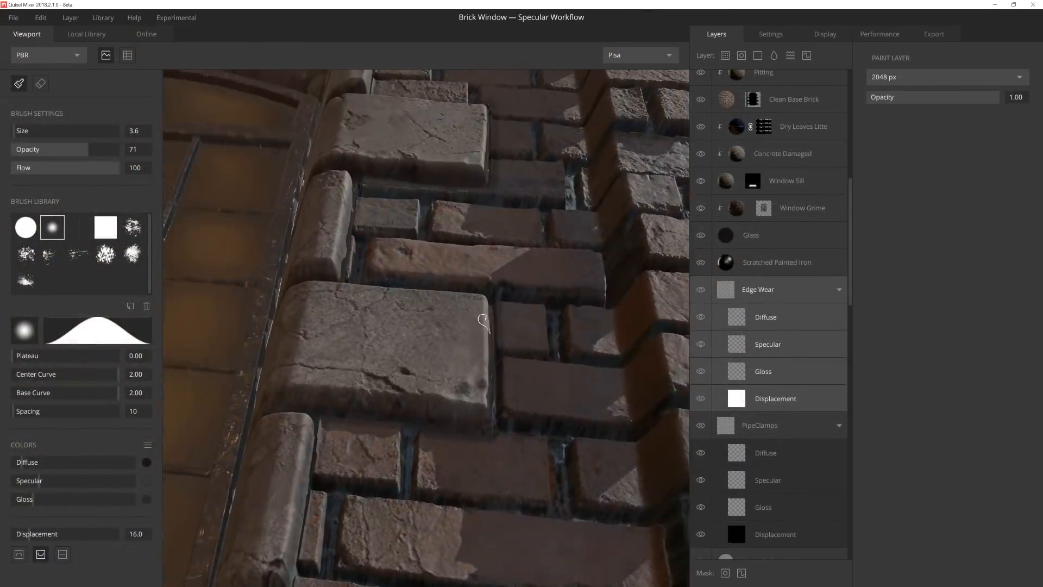
{"action": "left_click_drag", "start_coordinate": [473, 380], "coordinate": [396, 438], "text": "alt"}
{"action": "scroll", "coordinate": [301, 447], "scroll_direction": "up", "scroll_amount": 5}
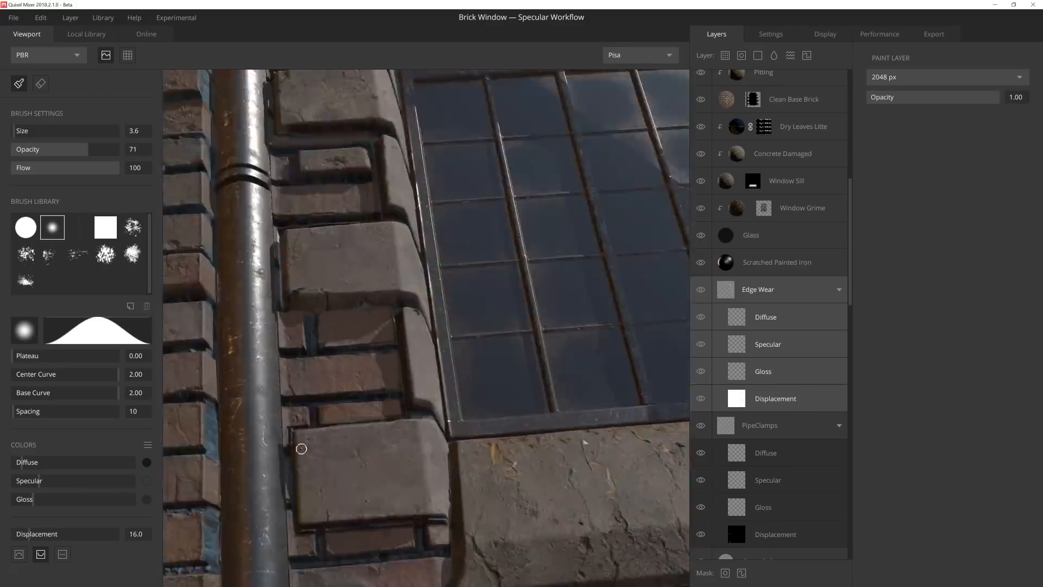
{"action": "left_click_drag", "start_coordinate": [301, 447], "coordinate": [351, 396], "text": "alt"}
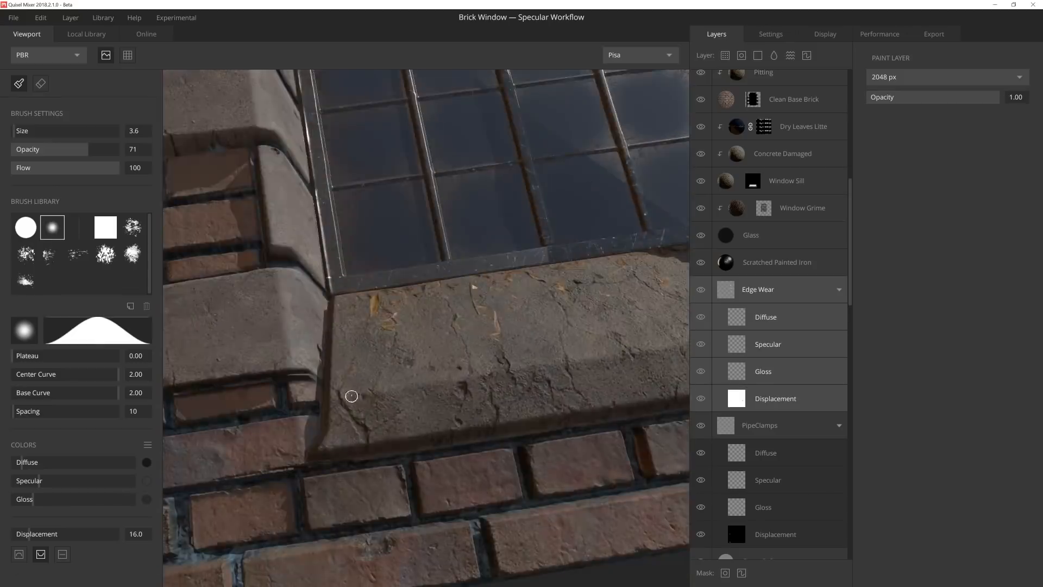
{"action": "left_click_drag", "start_coordinate": [324, 449], "coordinate": [299, 391], "text": "alt"}
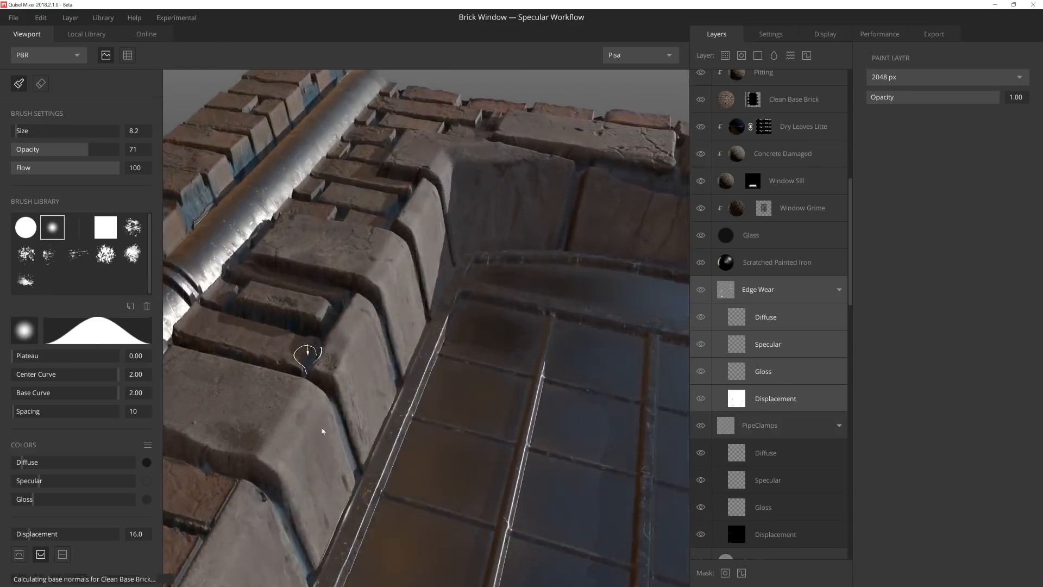
{"action": "left_click_drag", "start_coordinate": [322, 430], "coordinate": [303, 411], "text": "alt"}
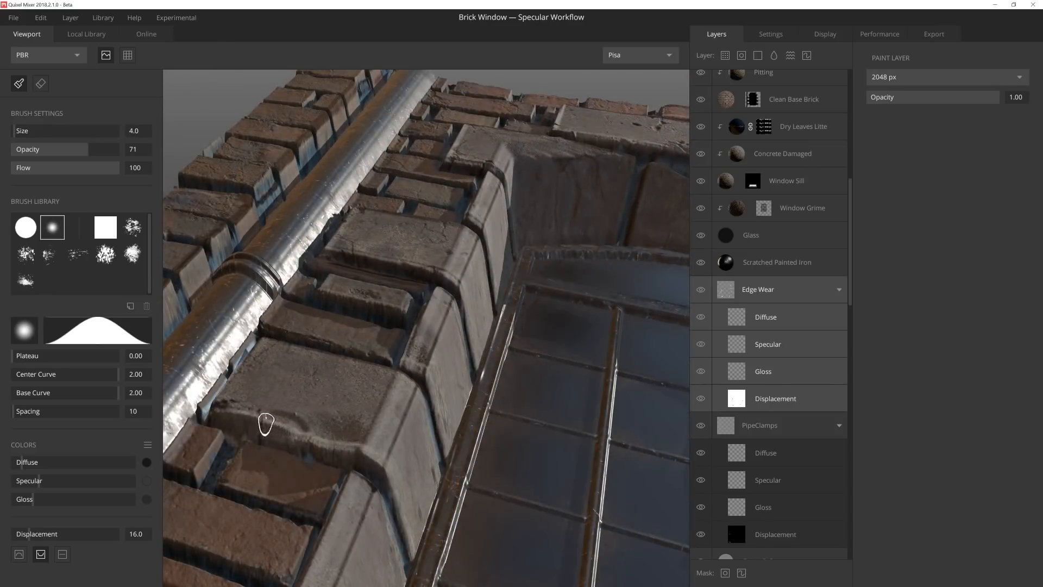
{"action": "left_click_drag", "start_coordinate": [230, 424], "coordinate": [267, 426], "text": "alt"}
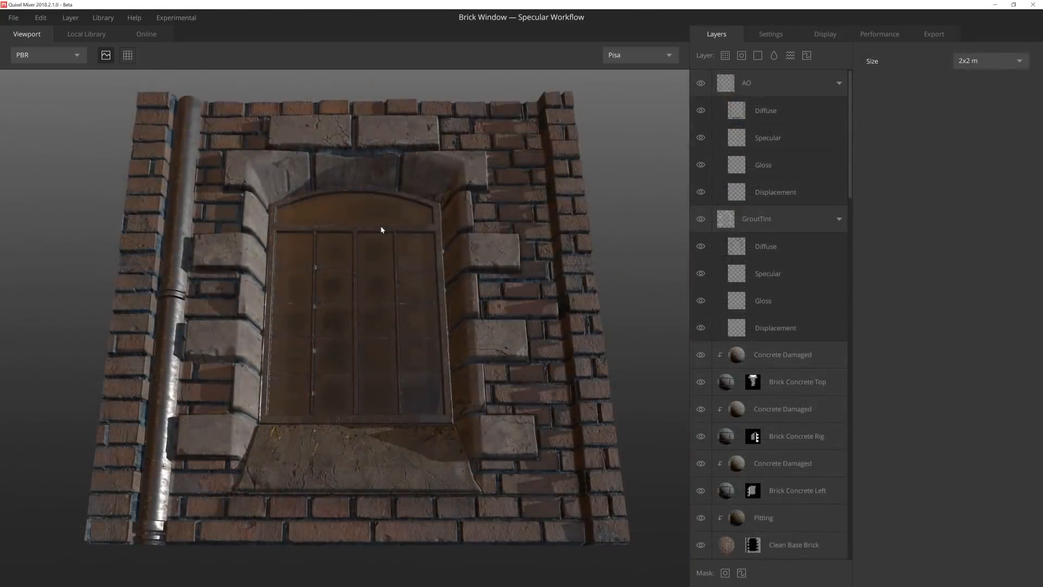
Configure the Brick Window export with a resolution of 2048 px and the Custom format
{"action": "left_click", "coordinate": [933, 33]}
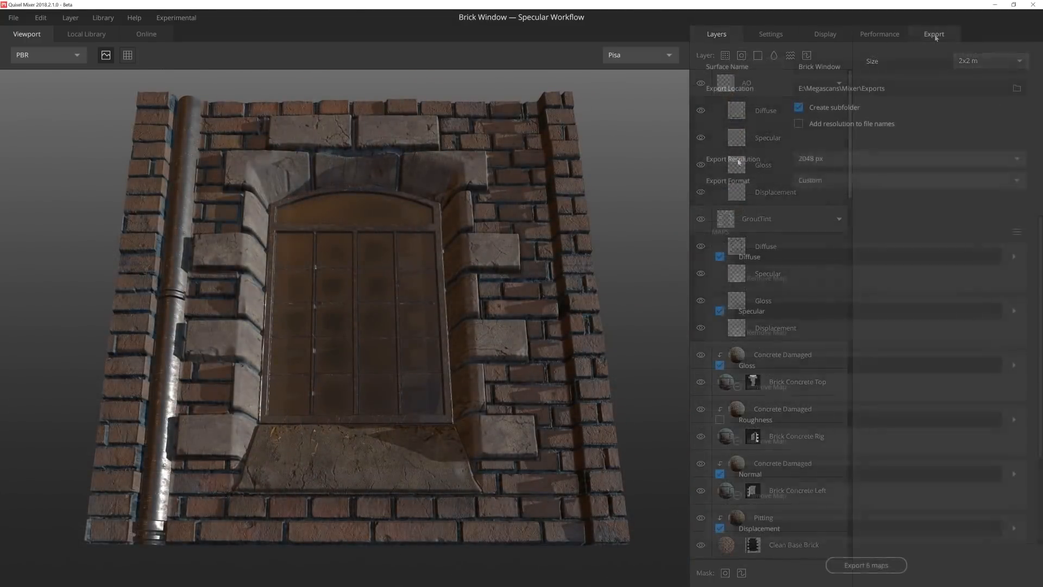
{"action": "left_click", "coordinate": [836, 158]}
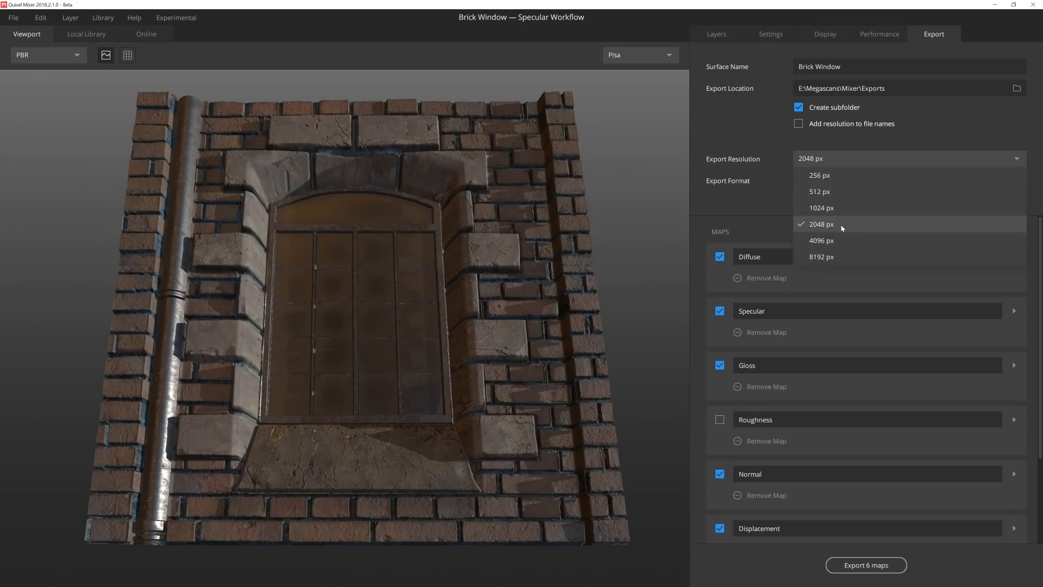
{"action": "left_click", "coordinate": [841, 227]}
{"action": "left_click", "coordinate": [842, 181]}
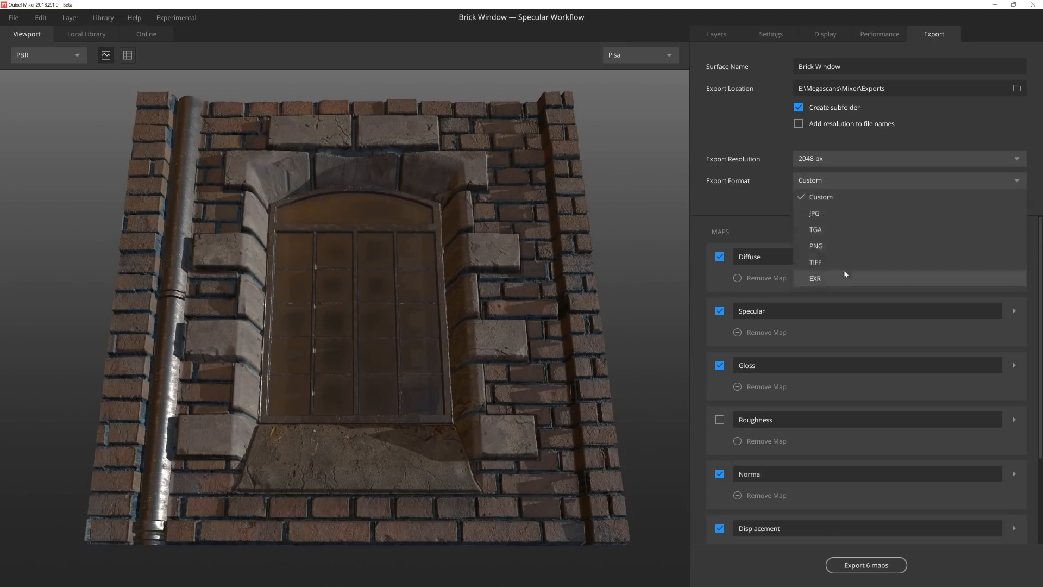
{"action": "left_click", "coordinate": [857, 197]}
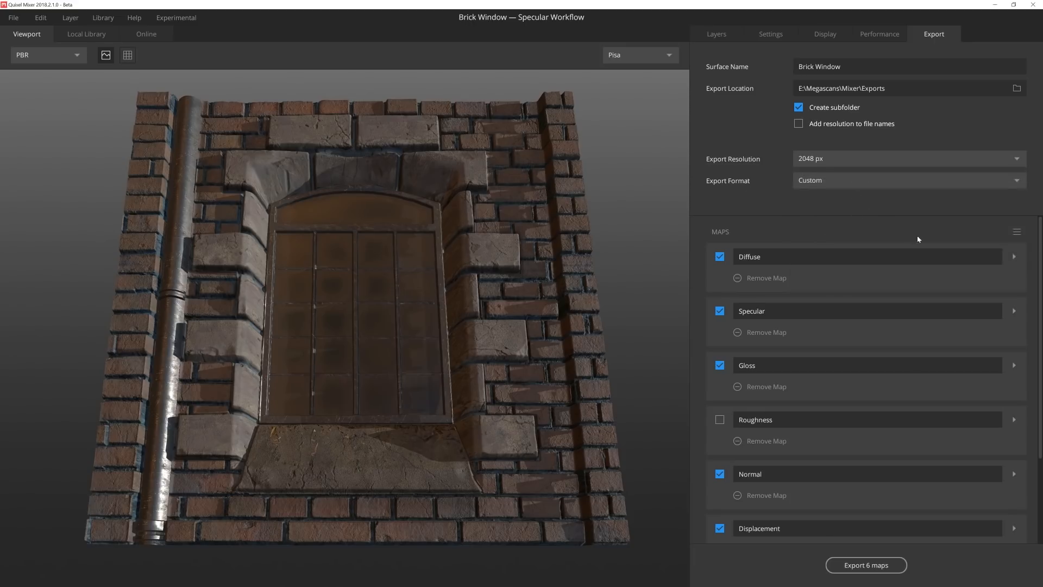
Exclude the AO and Gloss maps from the export
{"action": "scroll", "coordinate": [768, 384], "scroll_direction": "down", "scroll_amount": 5}
{"action": "scroll", "coordinate": [901, 481], "scroll_direction": "up", "scroll_amount": 5}
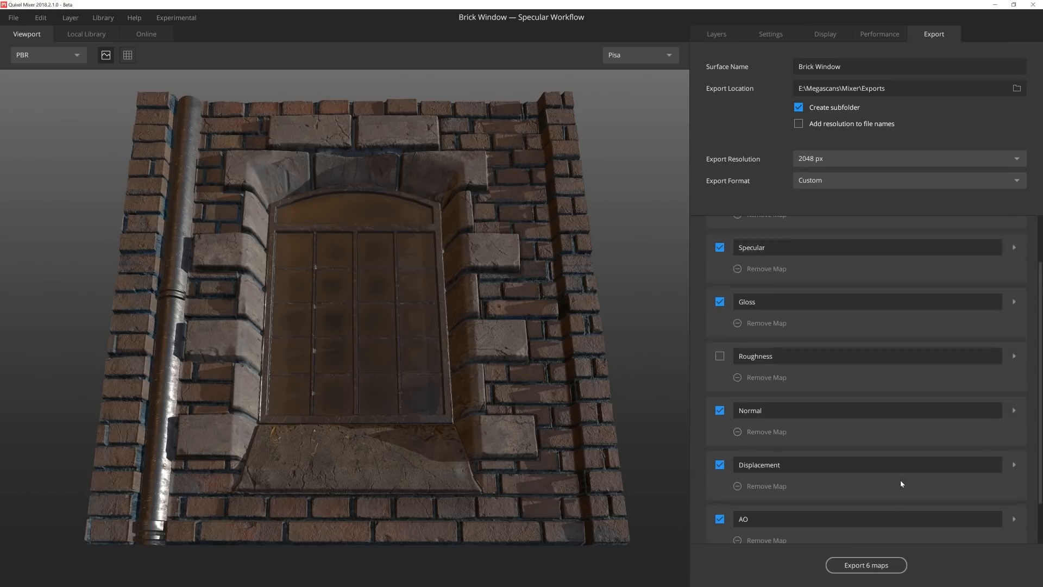
{"action": "scroll", "coordinate": [846, 450], "scroll_direction": "down", "scroll_amount": 3}
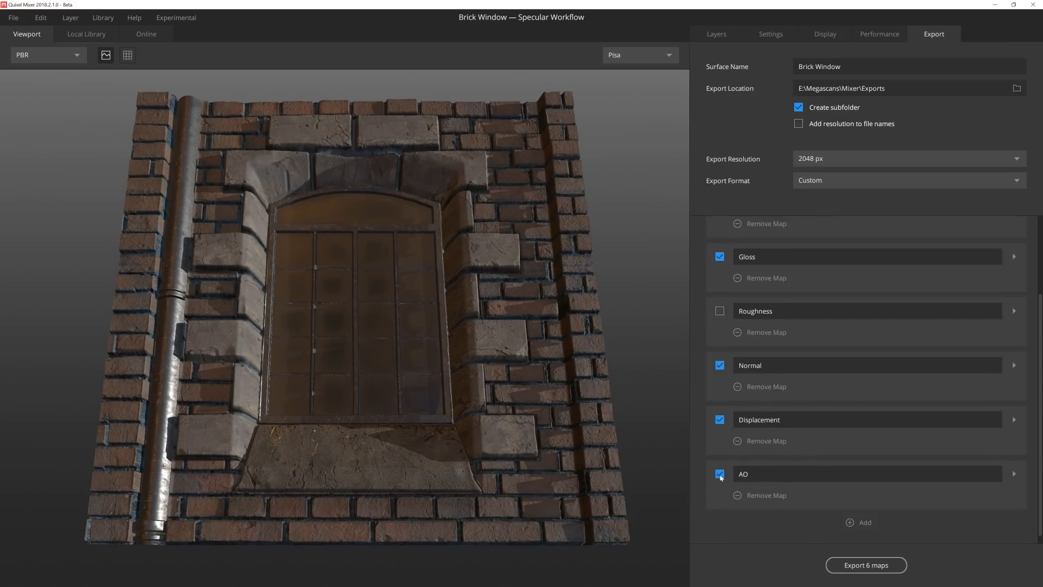
{"action": "scroll", "coordinate": [733, 421], "scroll_direction": "up", "scroll_amount": 1}
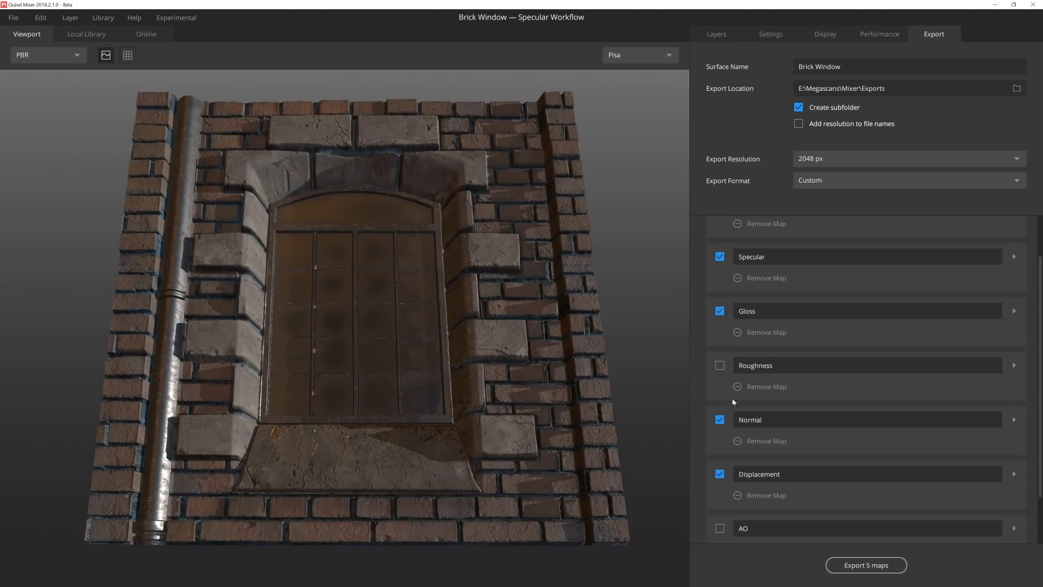
{"action": "left_click", "coordinate": [719, 310]}
{"action": "scroll", "coordinate": [806, 348], "scroll_direction": "up", "scroll_amount": 1}
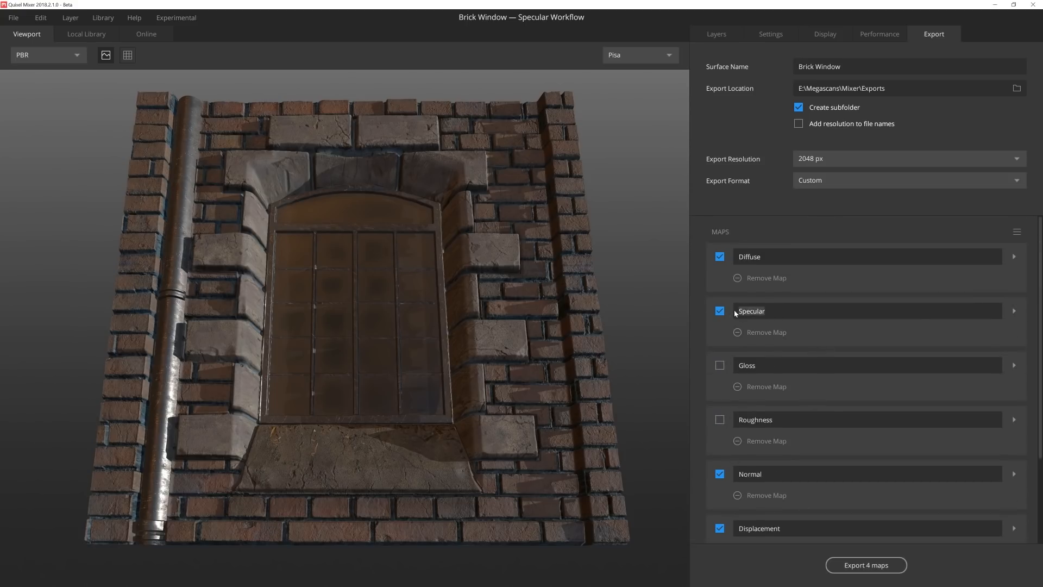
Turn the Specular map into a MASK map with Gloss in G and Ambient Occlusion in B, and export the selected maps
{"action": "left_click", "coordinate": [1014, 311]}
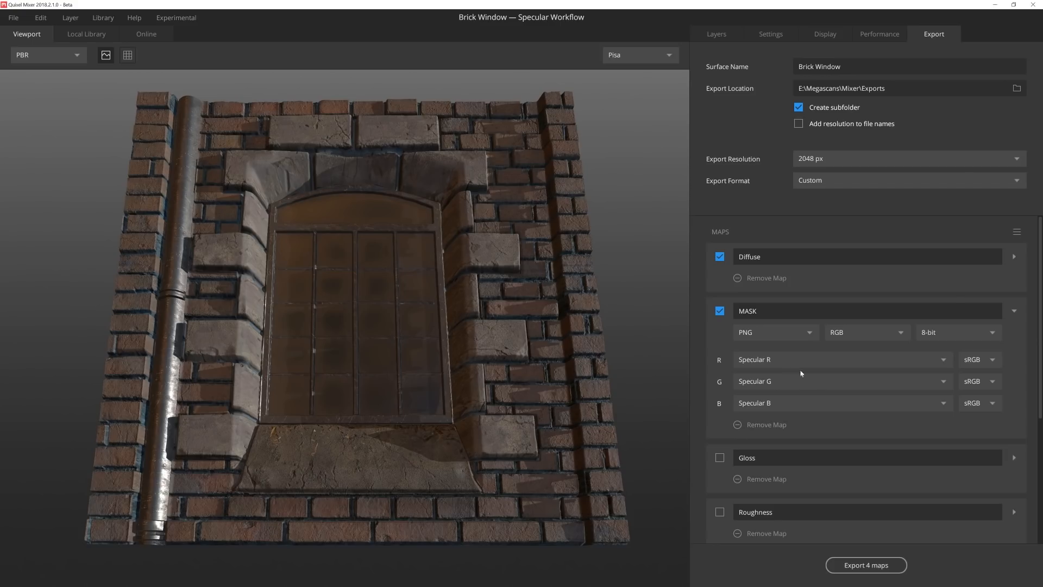
{"action": "left_click", "coordinate": [810, 381]}
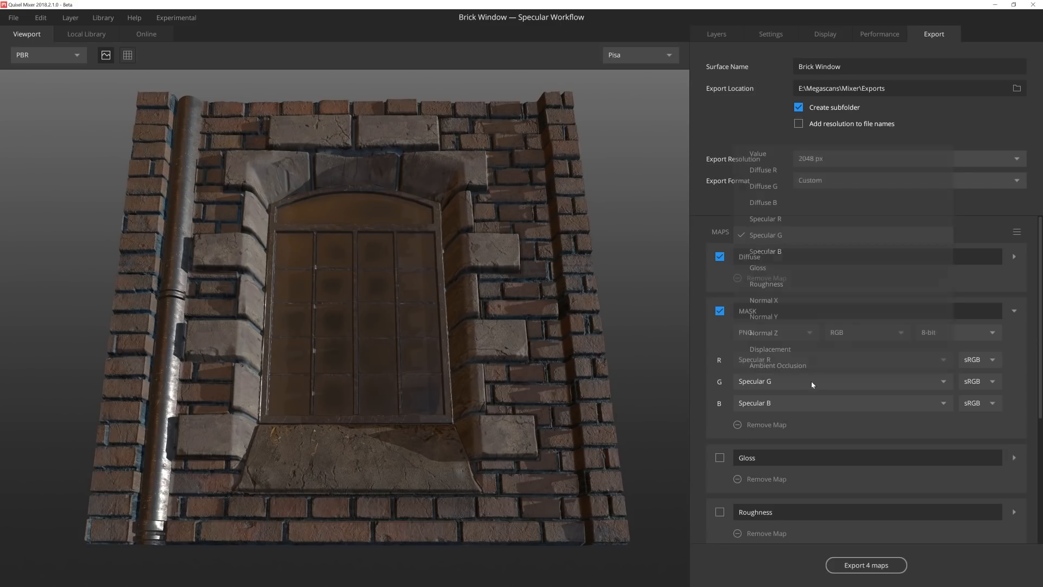
{"action": "left_click", "coordinate": [785, 269]}
{"action": "left_click", "coordinate": [791, 400]}
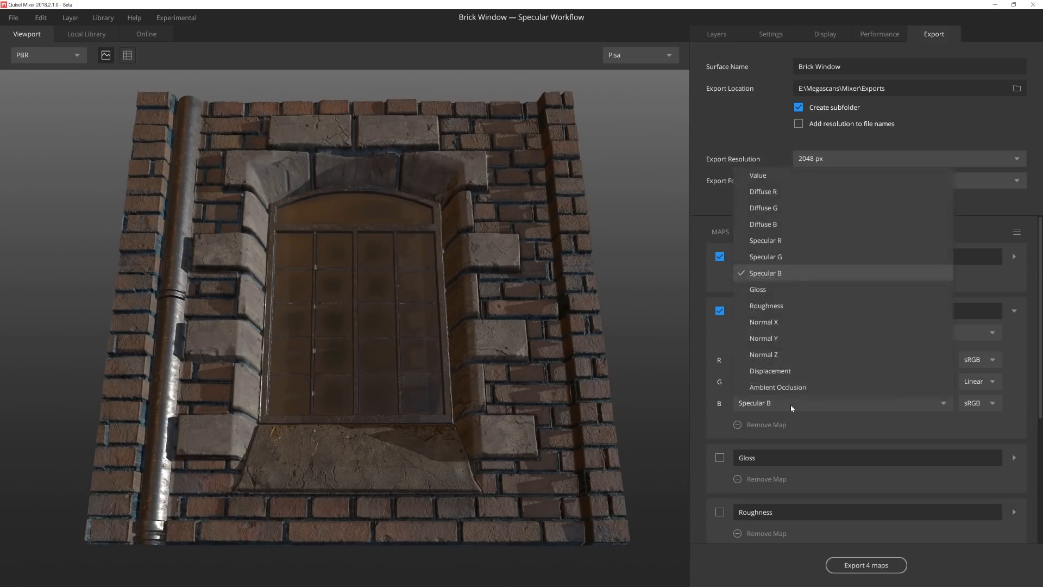
{"action": "left_click", "coordinate": [789, 386]}
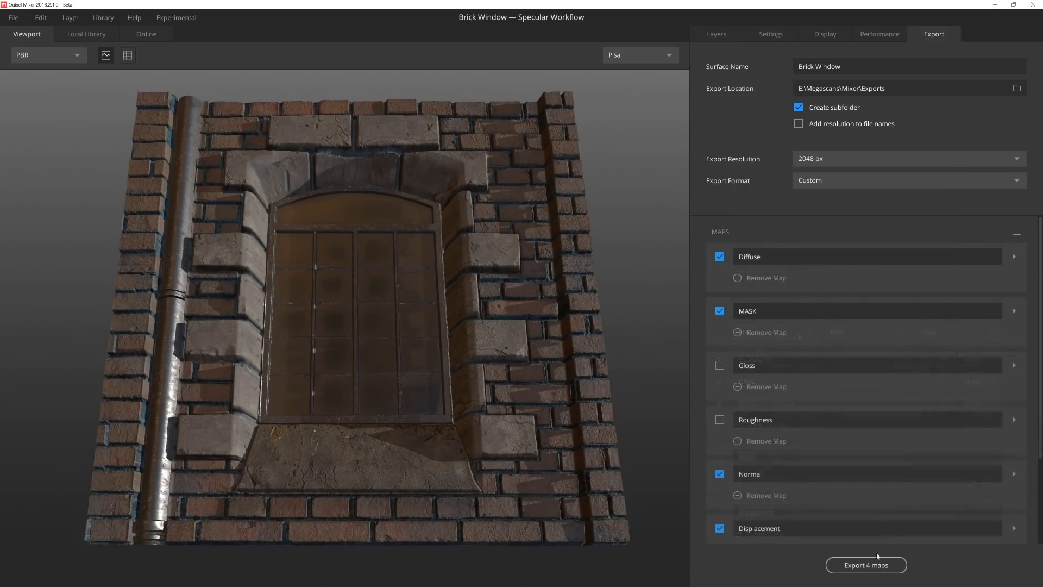
{"action": "left_click", "coordinate": [864, 565]}
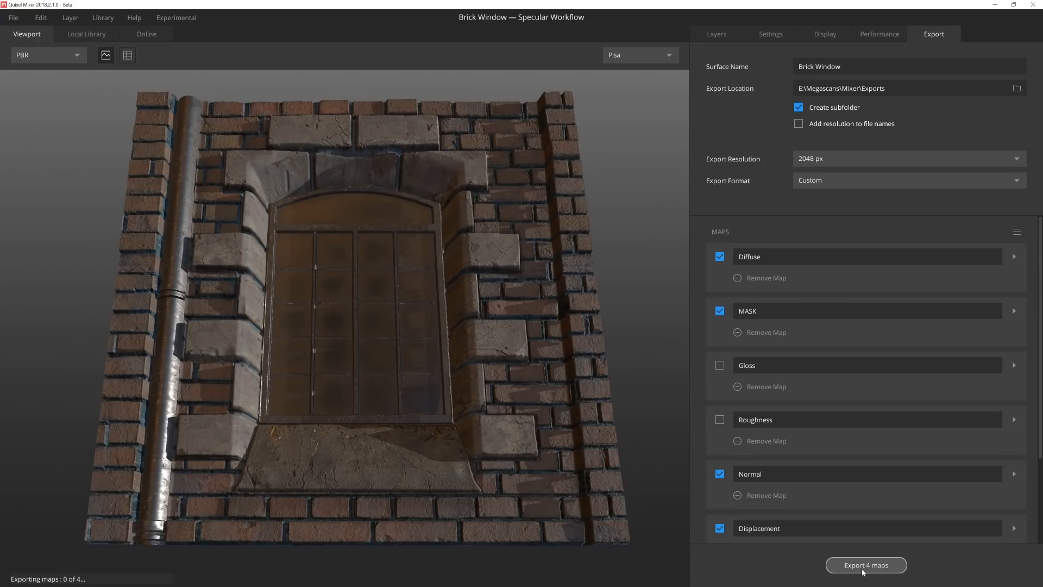